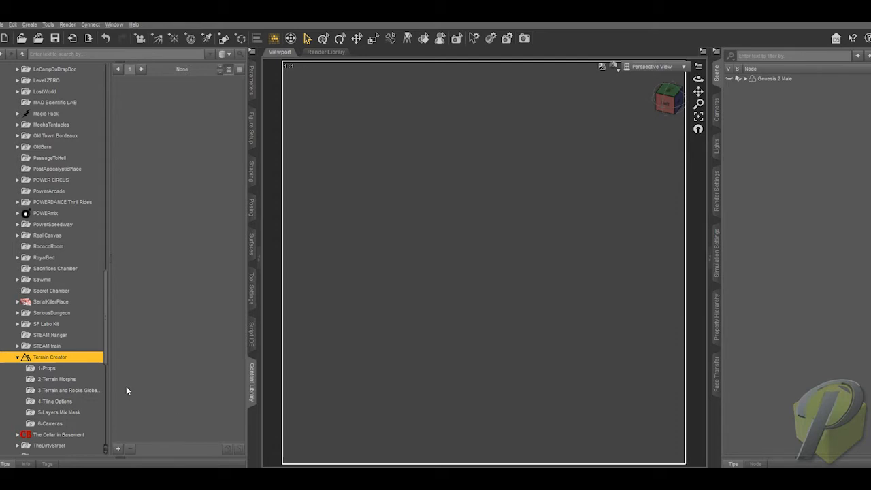
# Look through the Terrain Creator library folders for props, terrain morphs, global materials, tiling options, layer mix masks and cameras.
pyautogui.click(46, 368)
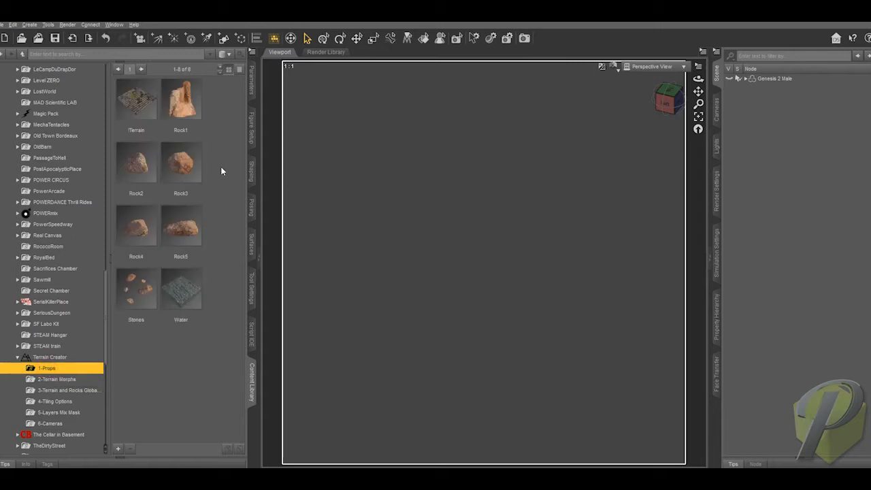
pyautogui.click(136, 107)
pyautogui.click(54, 381)
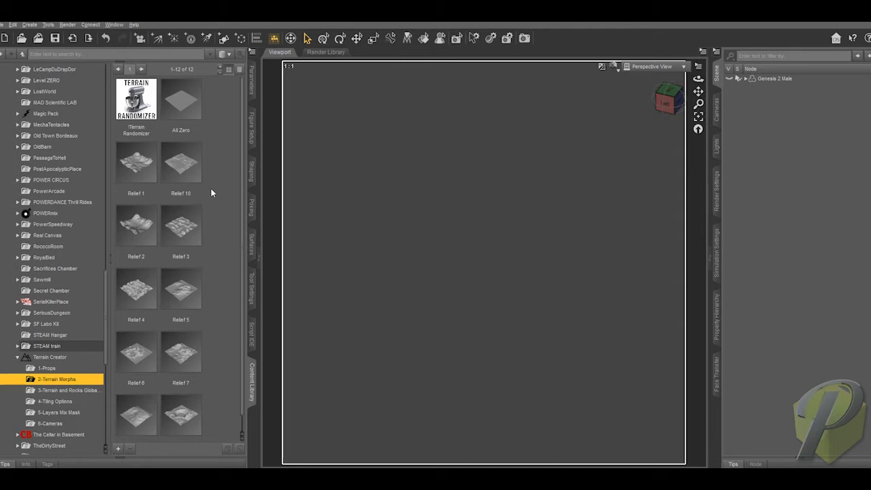
pyautogui.click(90, 392)
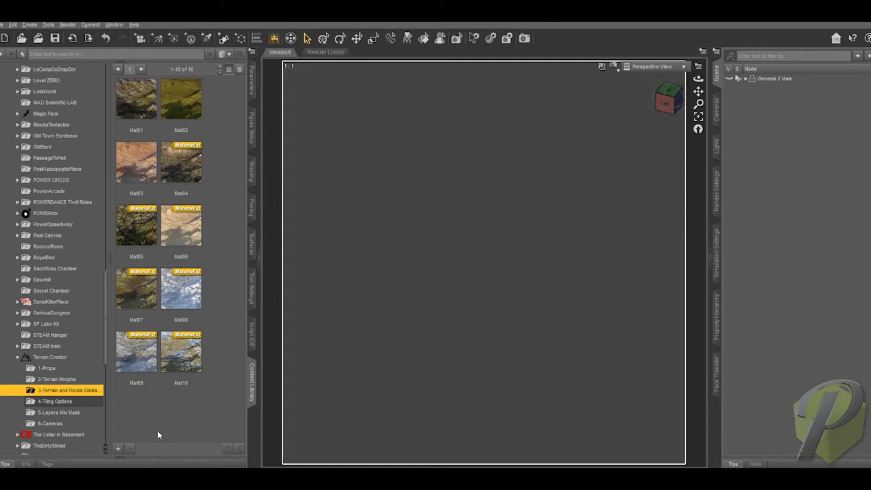
pyautogui.click(59, 402)
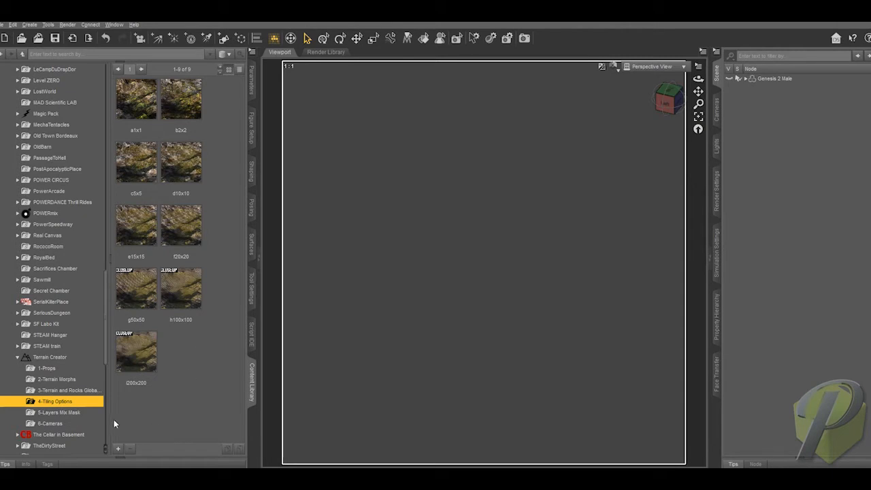
pyautogui.click(67, 412)
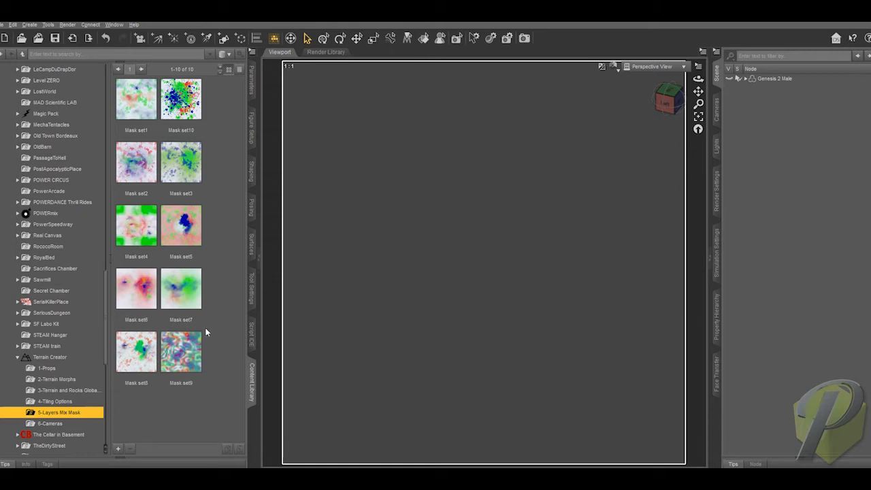
pyautogui.click(50, 424)
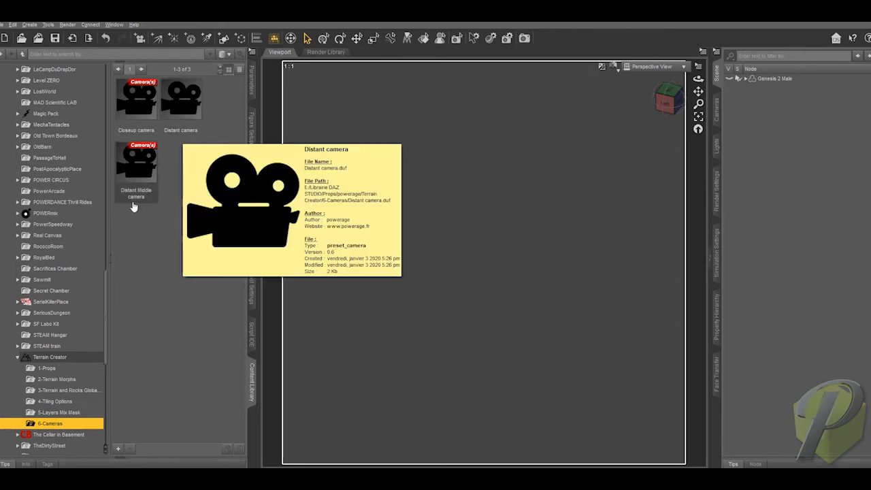
pyautogui.moveTo(151, 196)
pyautogui.click(197, 170)
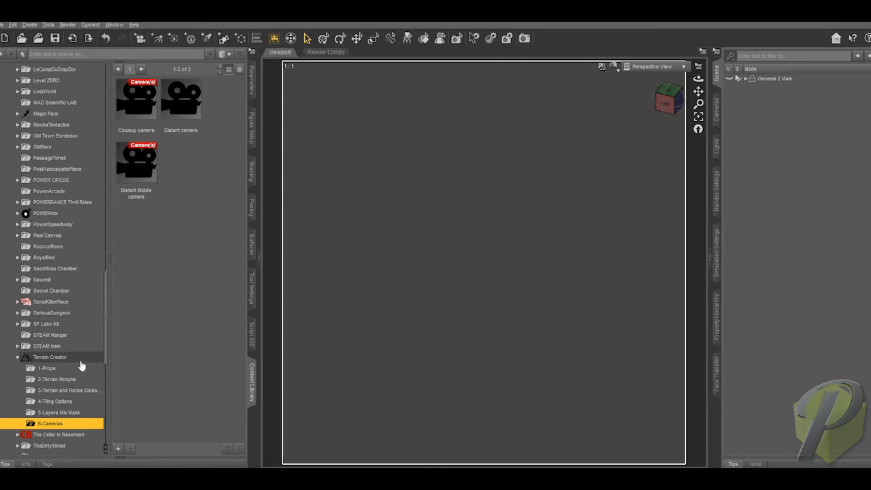
# Load the !Terrain prop from the Terrain Creator 1-Props folder into the scene.
pyautogui.click(54, 357)
pyautogui.click(49, 371)
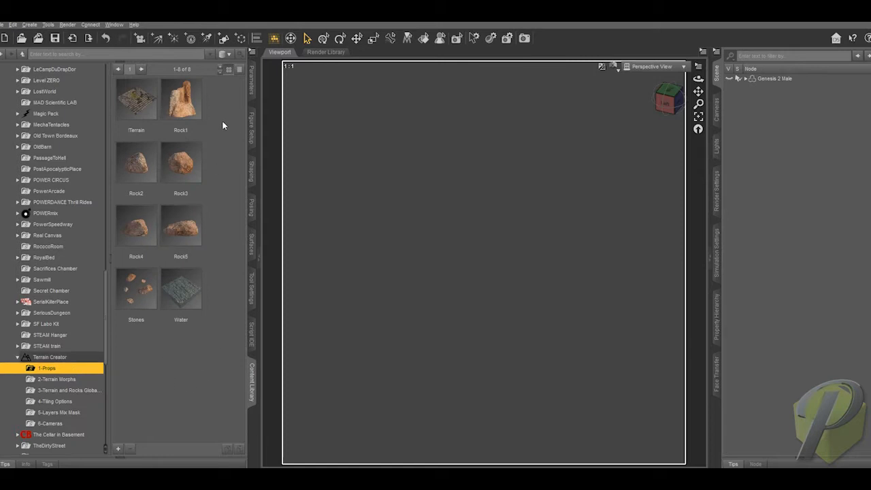
pyautogui.click(131, 105)
pyautogui.doubleClick(129, 104)
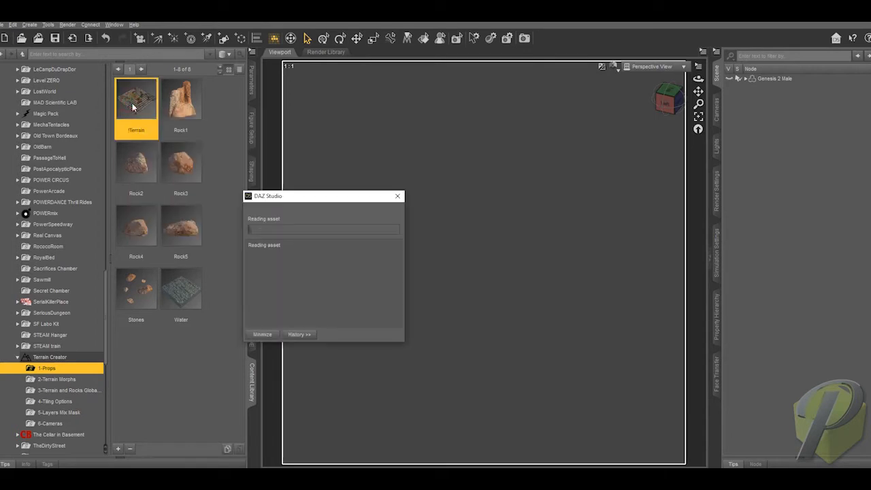
pyautogui.moveTo(134, 109)
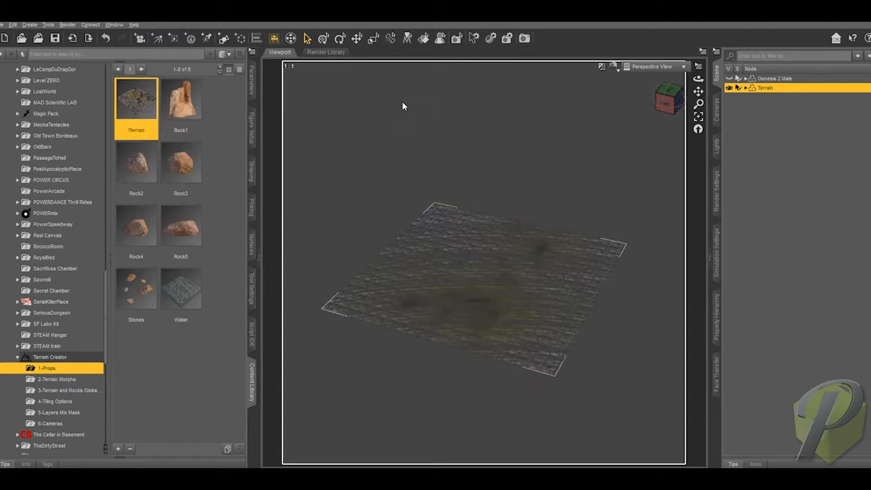
pyautogui.moveTo(666, 101)
pyautogui.mouseDown()
pyautogui.moveTo(655, 111)
pyautogui.moveTo(668, 101)
pyautogui.mouseUp()
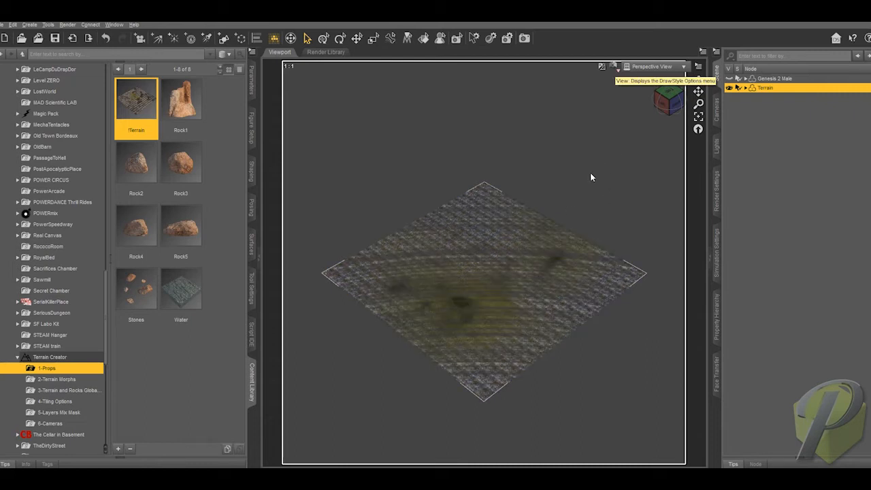
# Set the viewport draw style to Texture Shaded and apply the Mat02 material preset to the terrain.
pyautogui.click(66, 390)
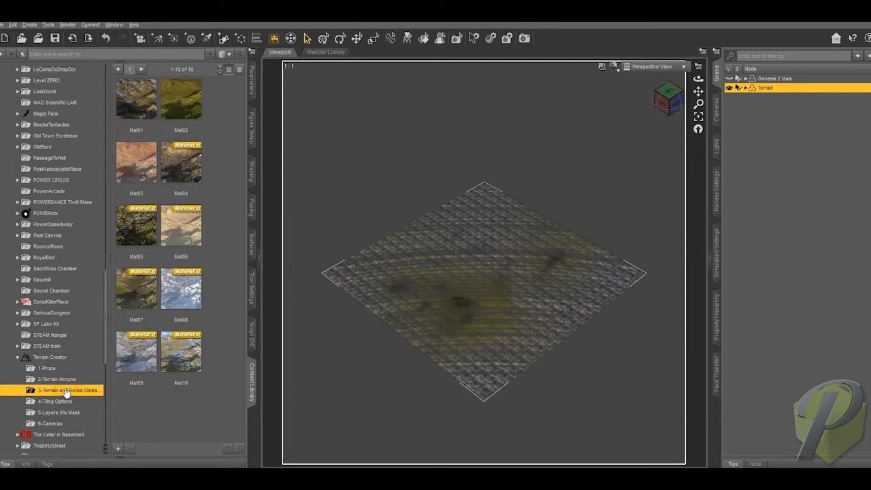
pyautogui.click(616, 66)
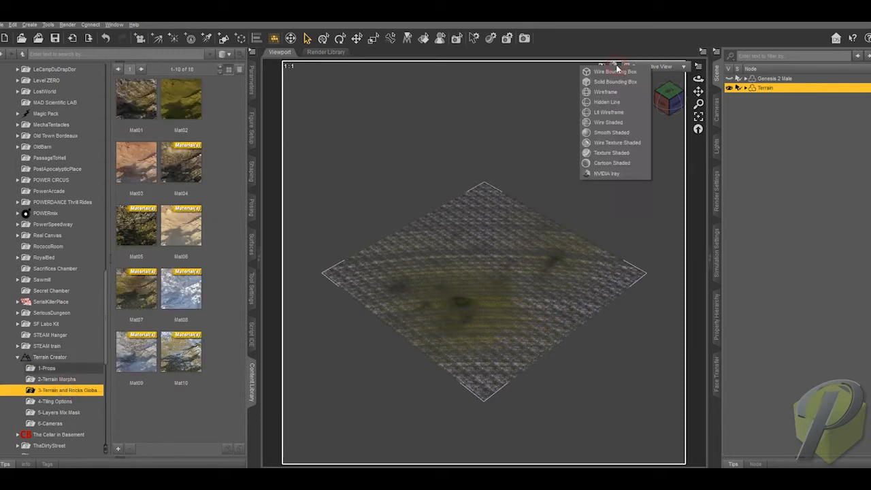
pyautogui.click(609, 153)
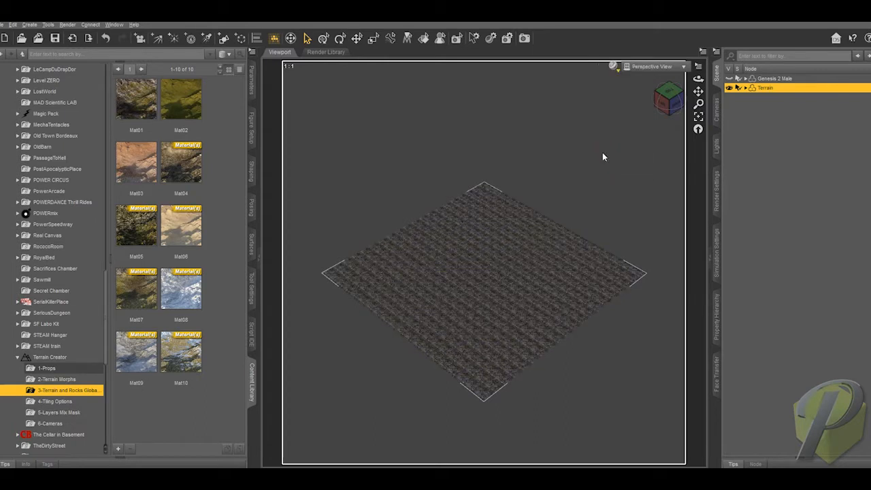
pyautogui.moveTo(667, 104); pyautogui.dragTo(669, 124)
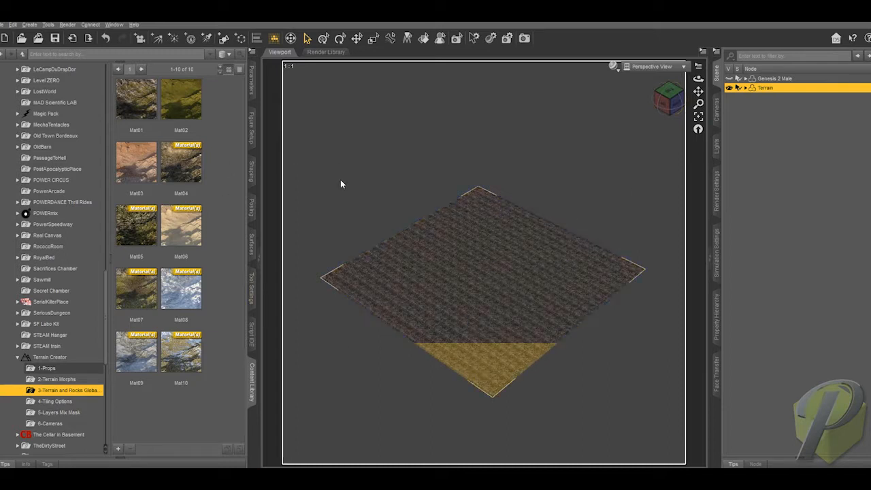
pyautogui.doubleClick(183, 106)
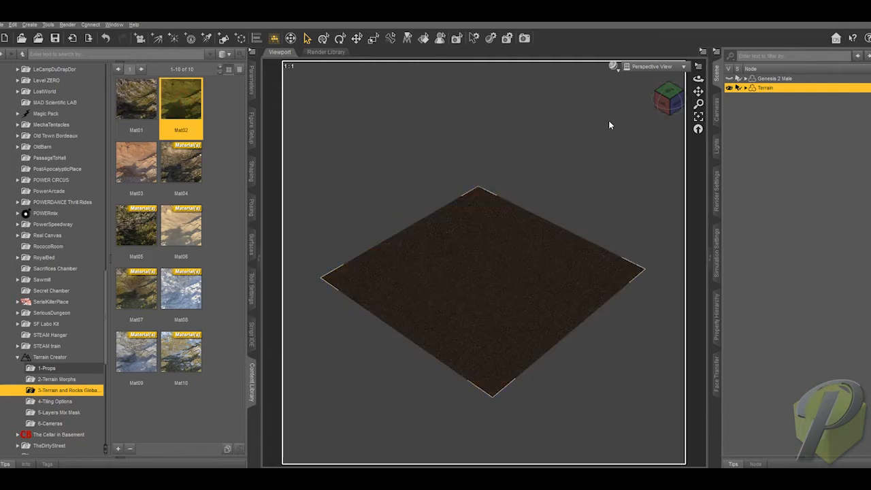
# Switch the viewport draw style to NVIDIA Iray to preview the terrain material.
pyautogui.click(615, 68)
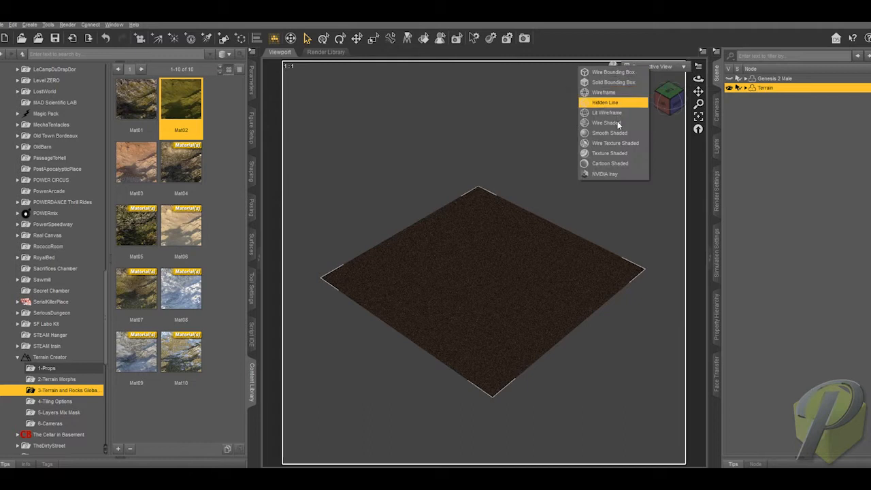
pyautogui.click(612, 176)
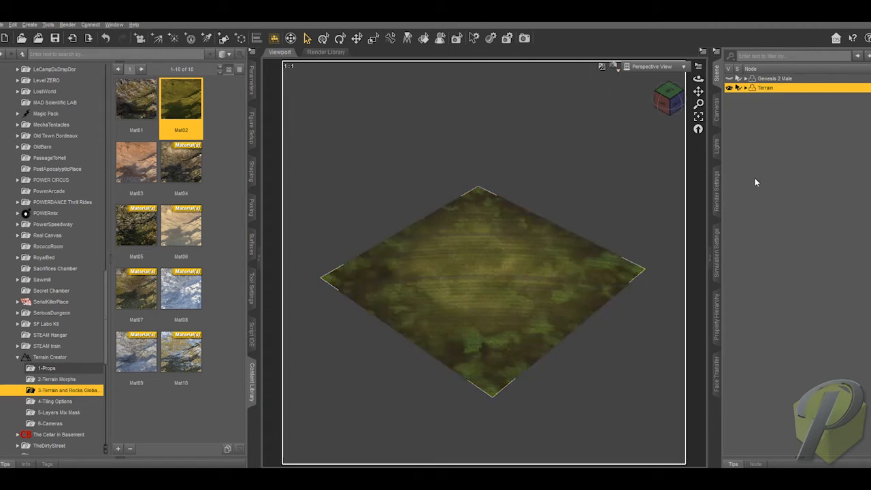
pyautogui.moveTo(668, 102)
pyautogui.mouseDown()
pyautogui.moveTo(677, 96)
pyautogui.moveTo(660, 104)
pyautogui.mouseUp()
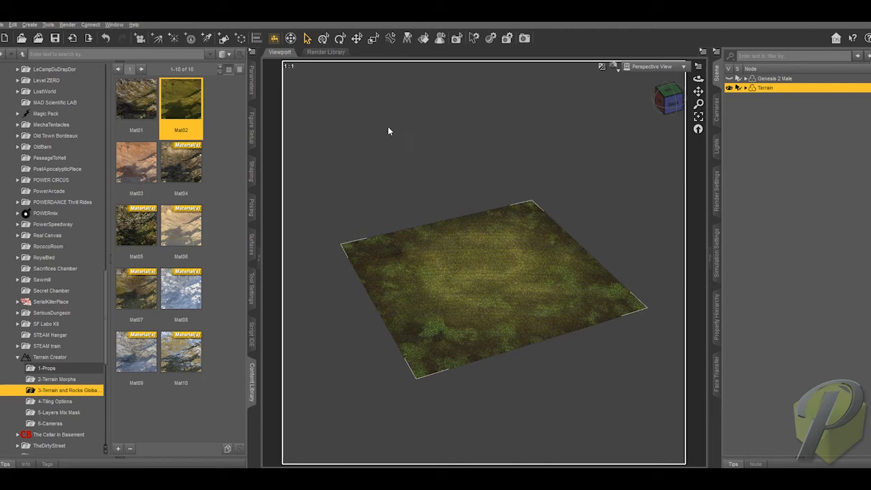
# Show and select the Genesis 2 Male figure to compare its scale with the terrain, and hide it again.
pyautogui.click(50, 370)
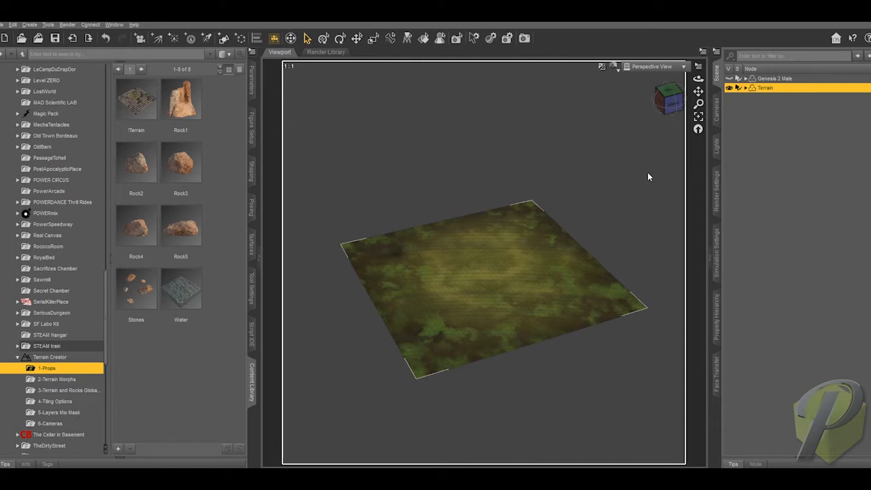
pyautogui.click(730, 79)
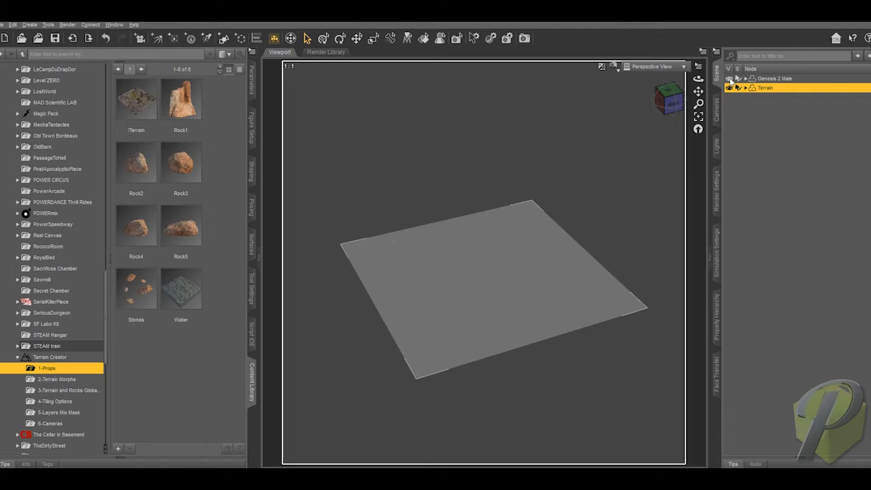
pyautogui.click(770, 79)
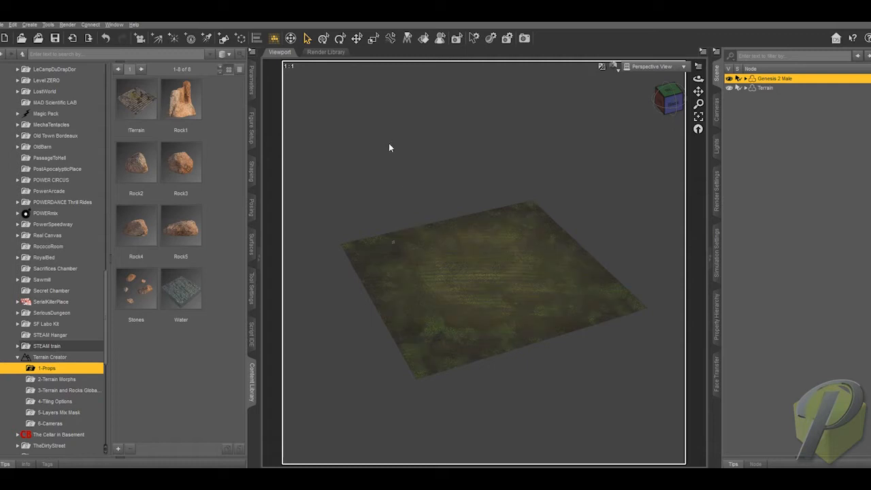
pyautogui.click(323, 39)
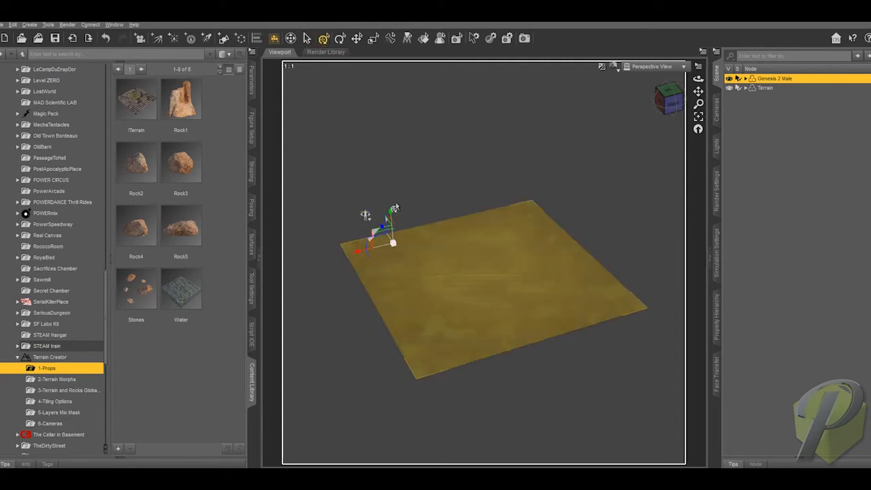
pyautogui.click(306, 38)
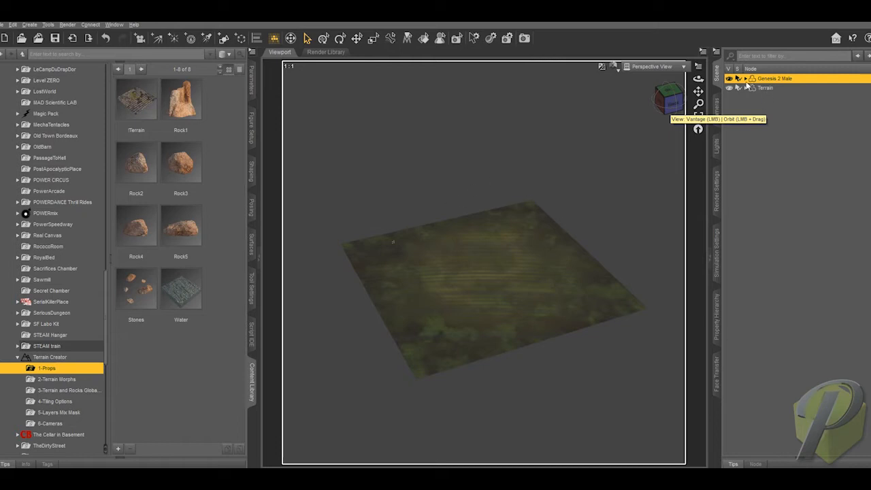
pyautogui.click(729, 79)
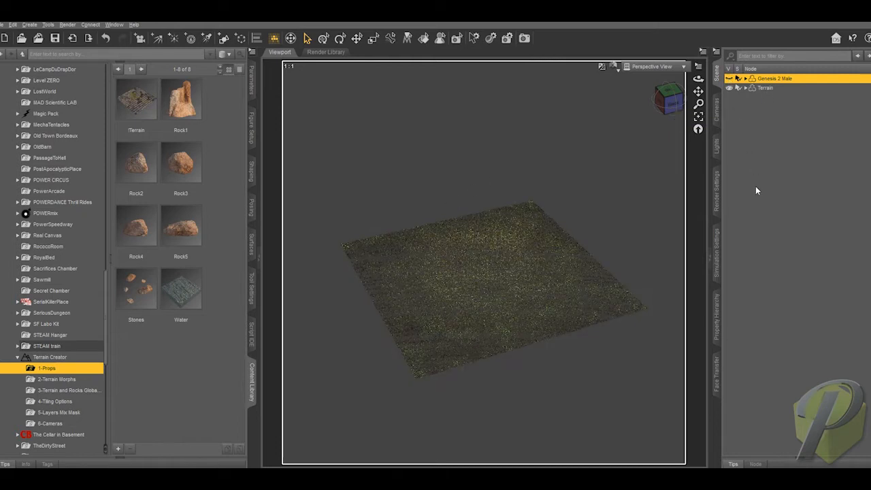
# Apply the Mat01 material preset from the terrain and rocks global materials to the Terrain object.
pyautogui.click(62, 390)
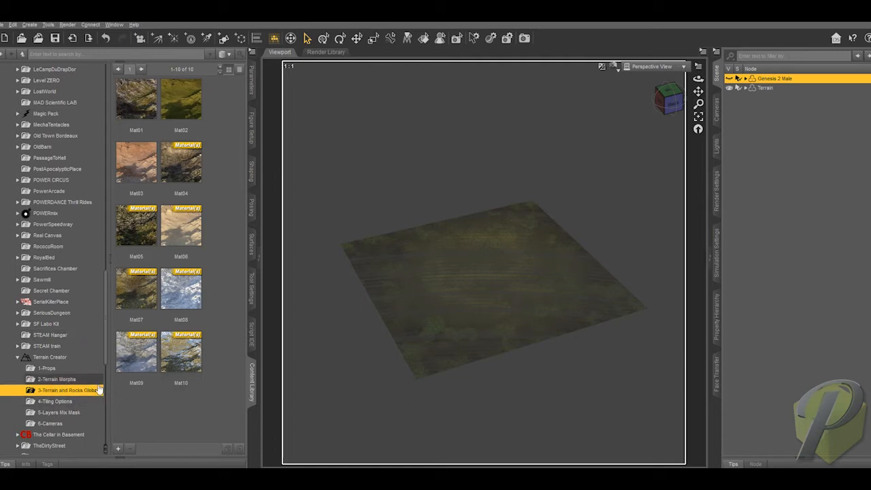
pyautogui.click(57, 368)
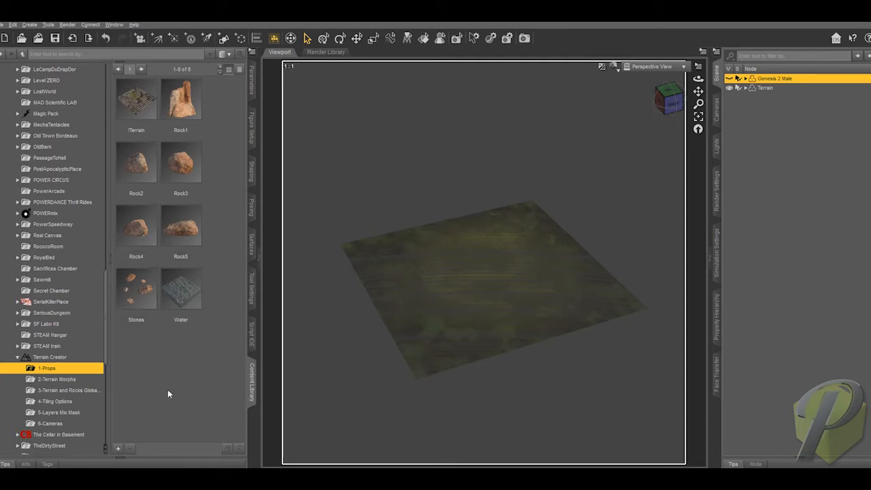
pyautogui.click(79, 392)
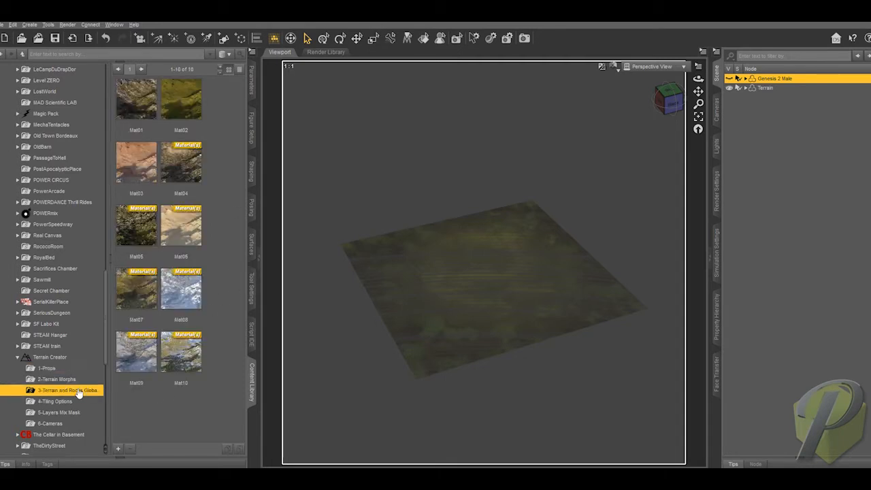
pyautogui.click(136, 99)
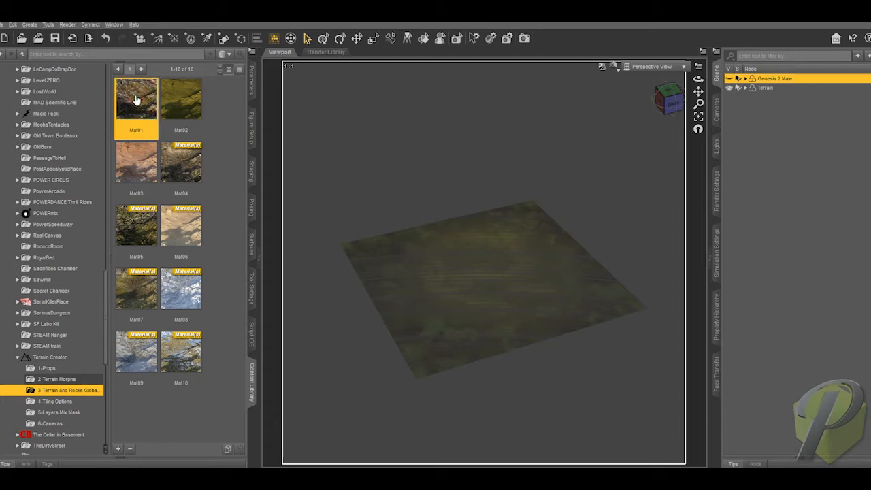
pyautogui.doubleClick(136, 100)
pyautogui.click(767, 89)
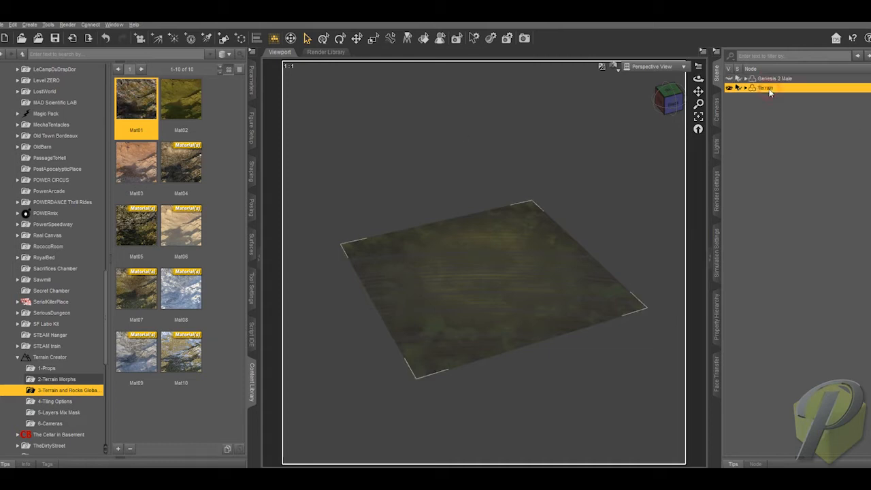
pyautogui.doubleClick(142, 111)
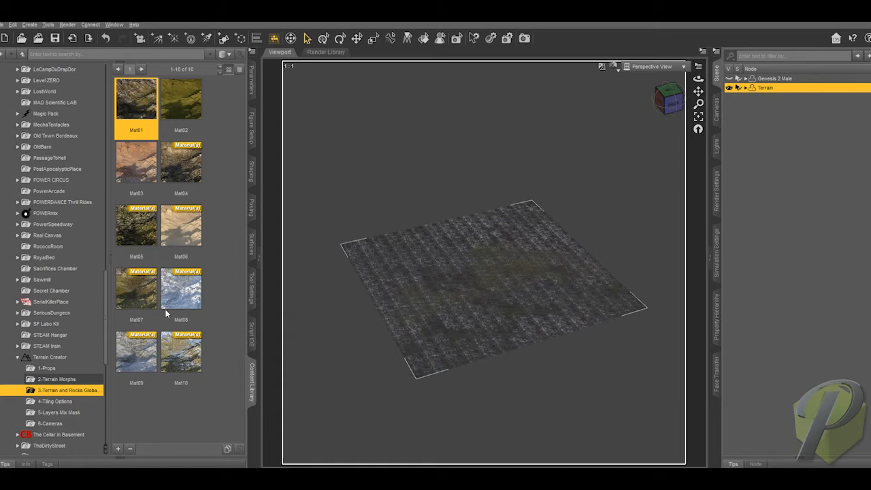
# Set the terrain's Relief 1 morph to 39.8%.
pyautogui.click(57, 380)
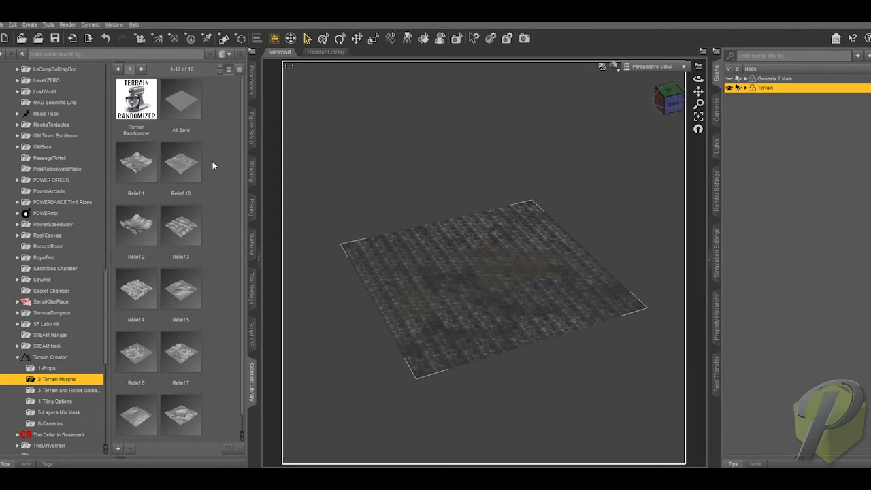
pyautogui.doubleClick(146, 167)
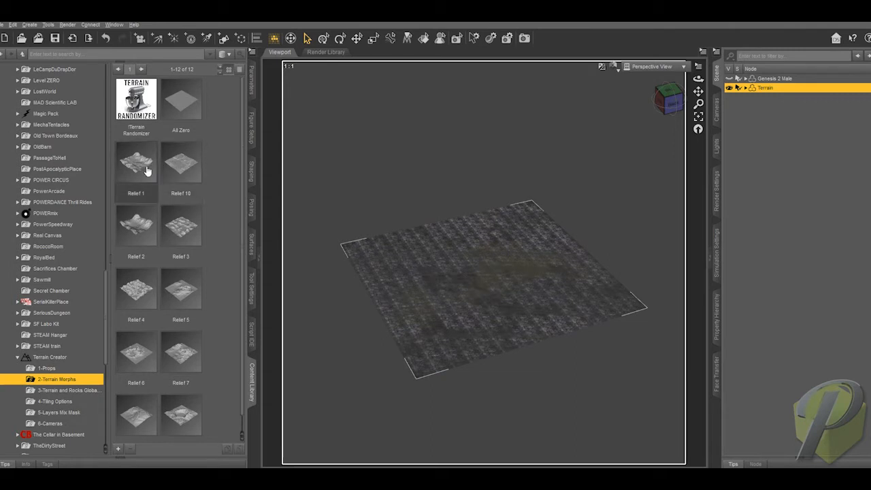
pyautogui.click(252, 85)
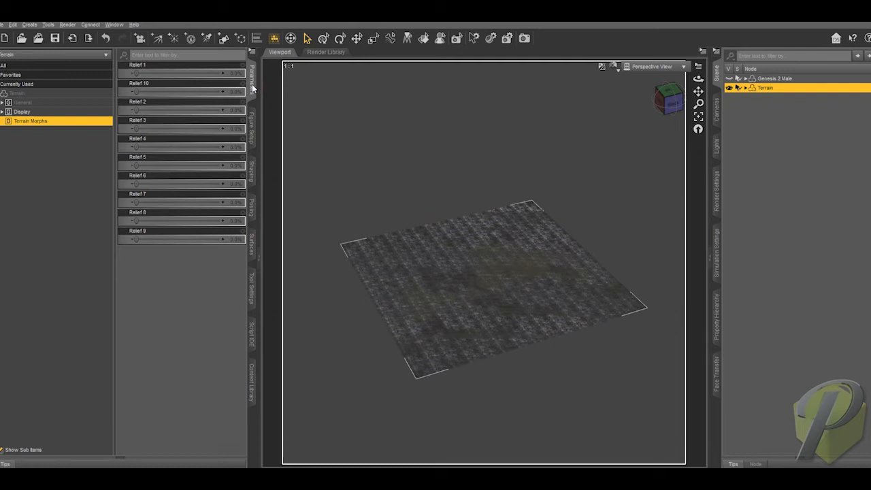
pyautogui.moveTo(134, 73); pyautogui.dragTo(233, 67)
pyautogui.click(169, 72)
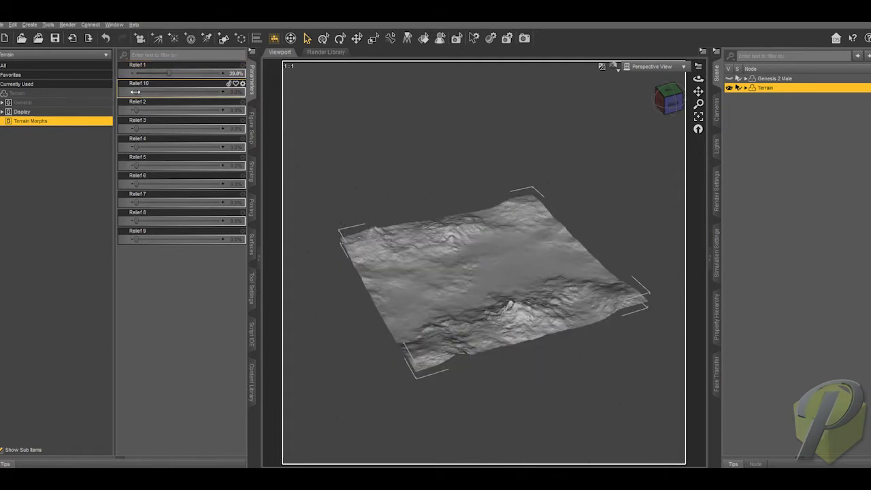
# Try the Relief 2 morph at about 60%, and return both the Relief 1 and Relief 2 morphs to 0%.
pyautogui.moveTo(136, 111); pyautogui.dragTo(187, 109)
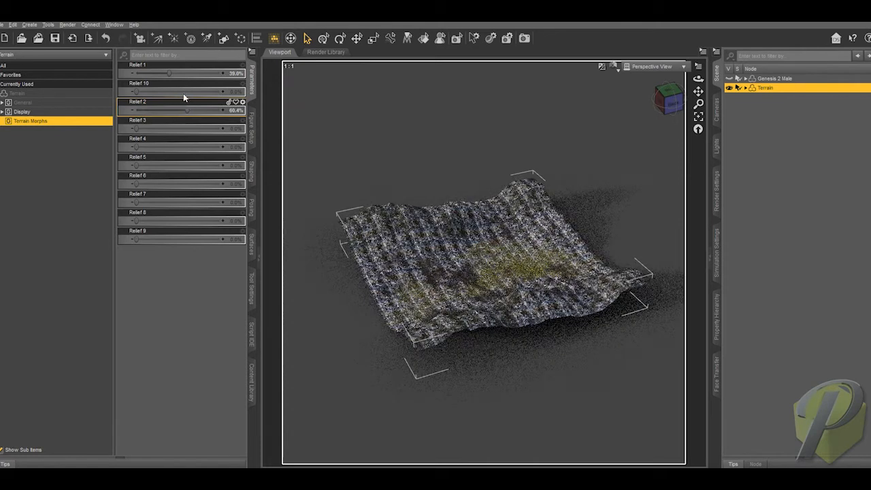
pyautogui.moveTo(123, 73); pyautogui.dragTo(138, 72)
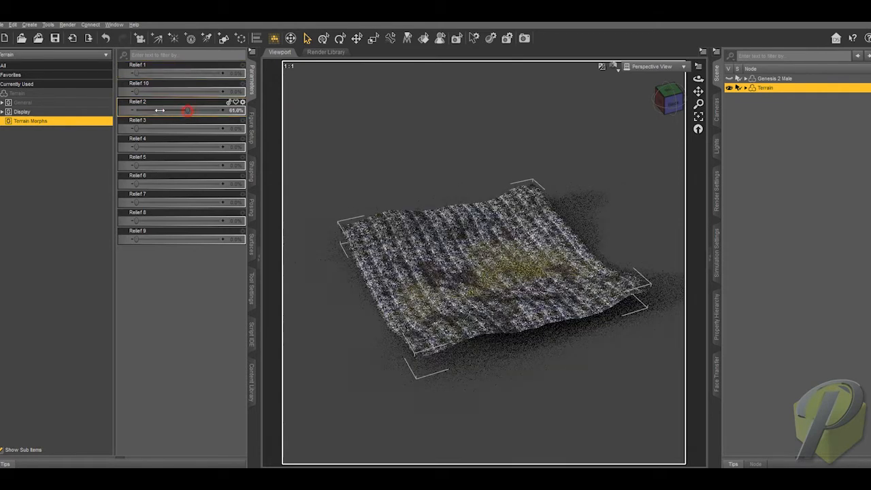
pyautogui.moveTo(160, 110); pyautogui.dragTo(131, 110)
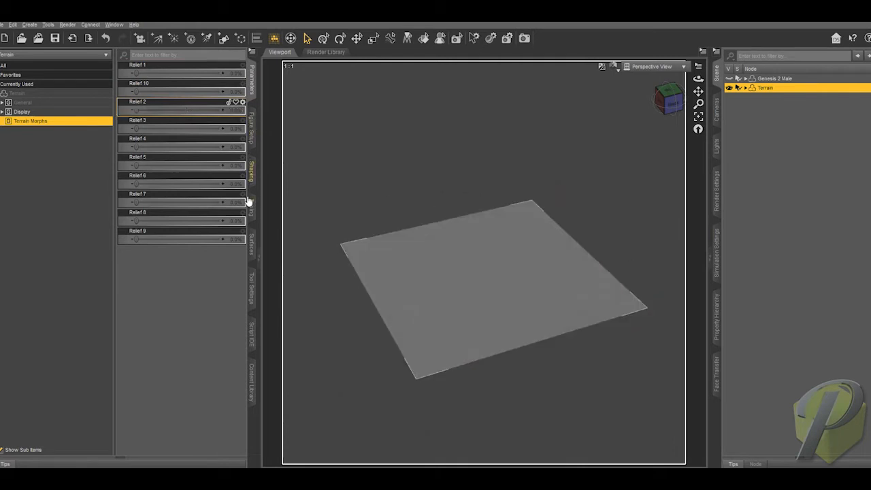
# Try the Relief 1, Relief 10 and Relief 2 terrain morph presets in turn, and reset the terrain with All Zero.
pyautogui.click(251, 381)
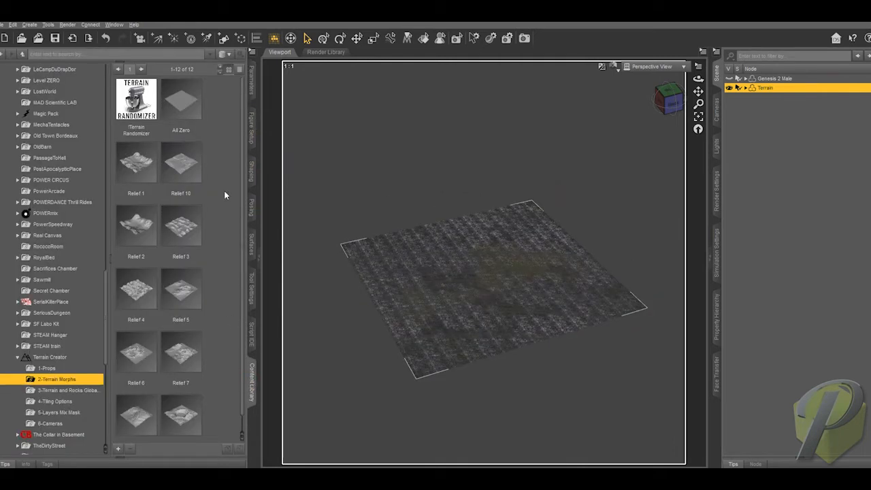
pyautogui.doubleClick(132, 175)
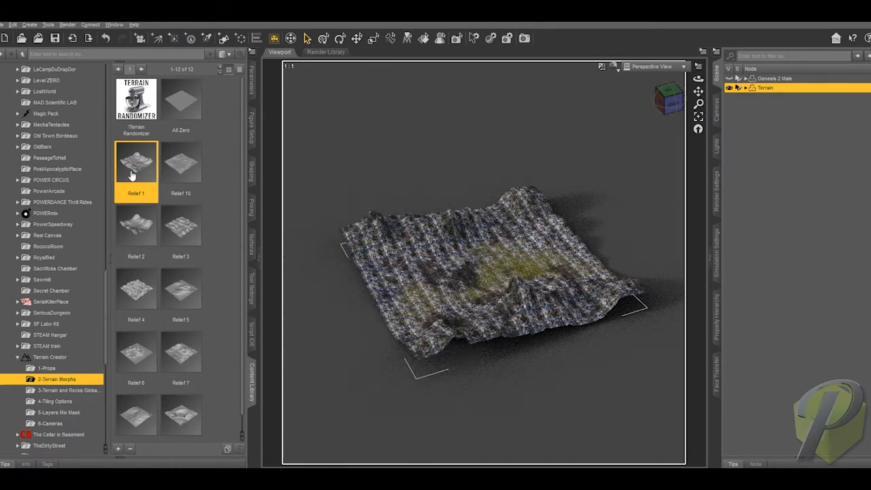
pyautogui.doubleClick(187, 166)
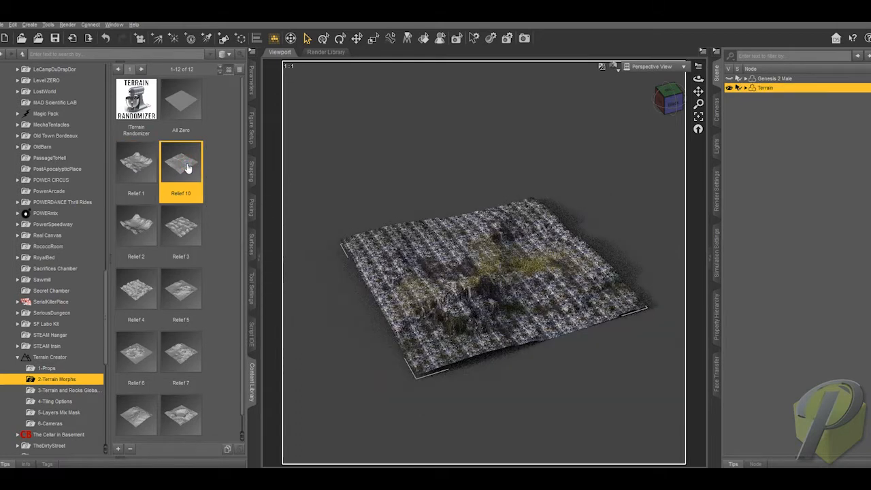
pyautogui.doubleClick(137, 234)
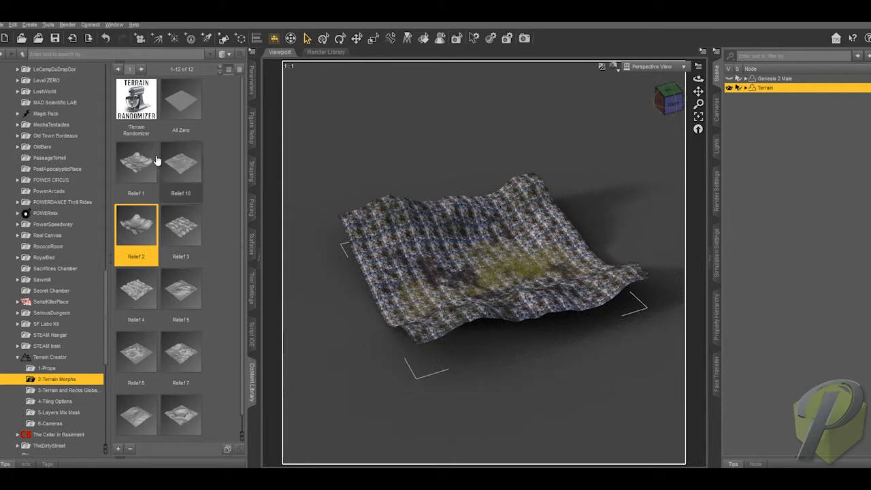
pyautogui.click(182, 112)
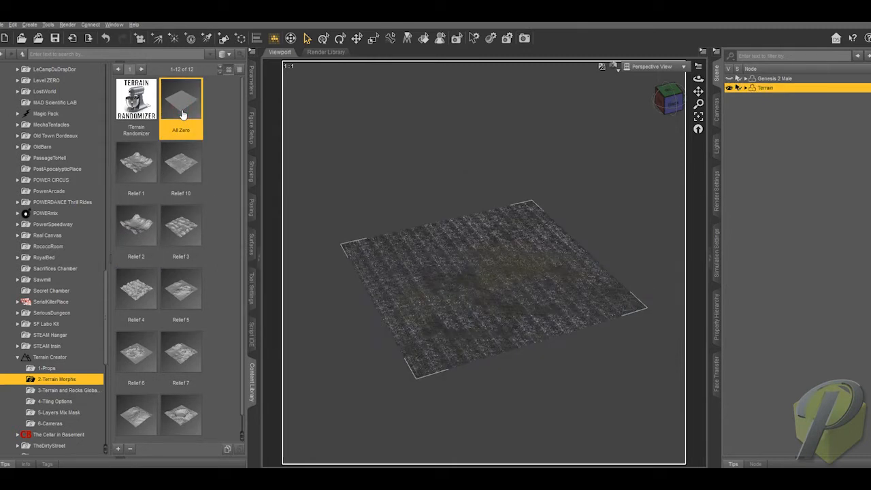
# Run the Terrain Randomizer preset on the terrain and check the terrain morph values it generates.
pyautogui.moveTo(136, 100)
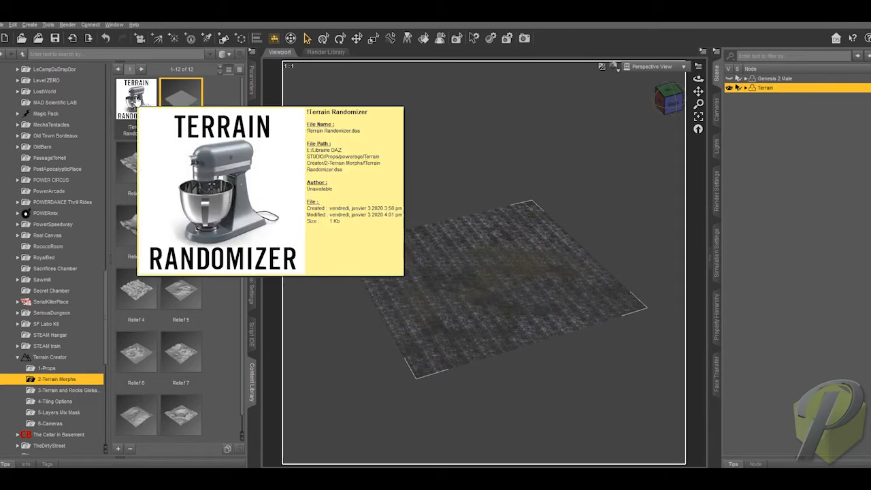
pyautogui.doubleClick(135, 100)
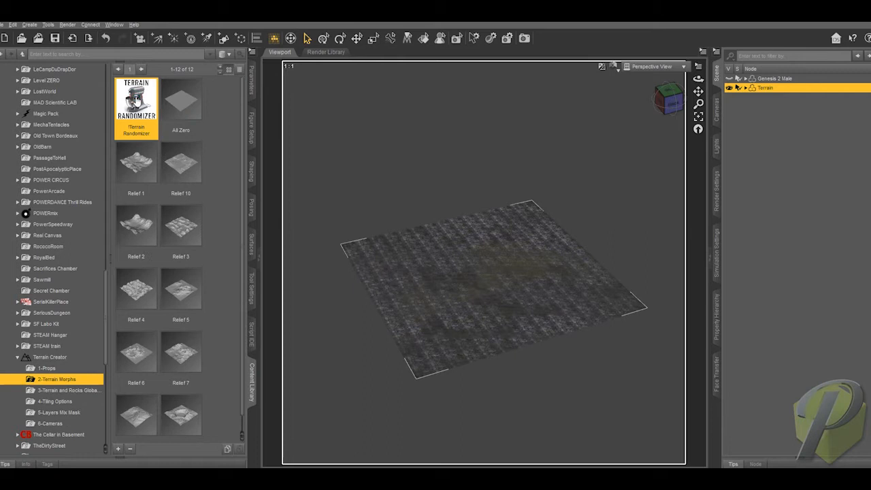
pyautogui.click(252, 81)
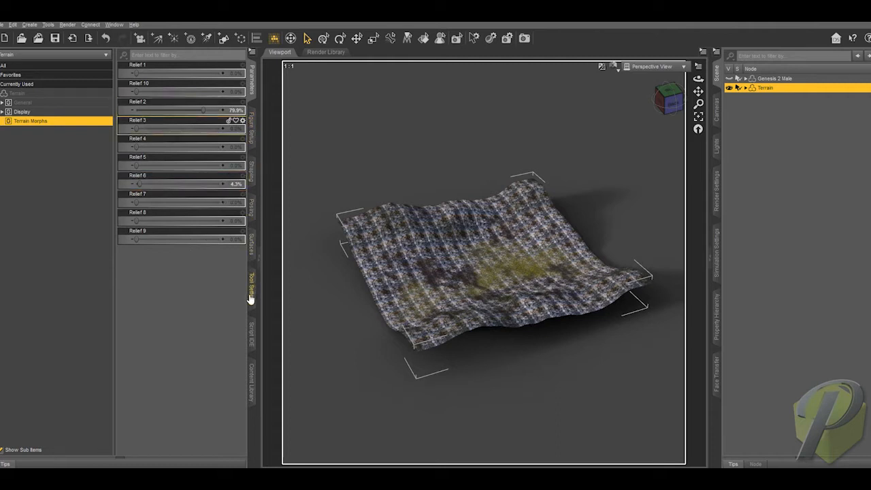
# Run the Terrain Randomizer three more times, reviewing the terrain morph values after the first and last runs.
pyautogui.click(253, 378)
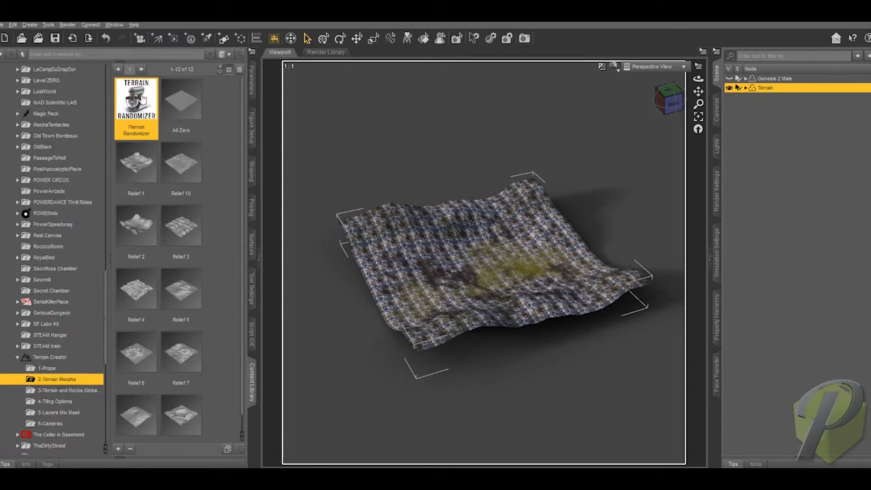
pyautogui.doubleClick(142, 99)
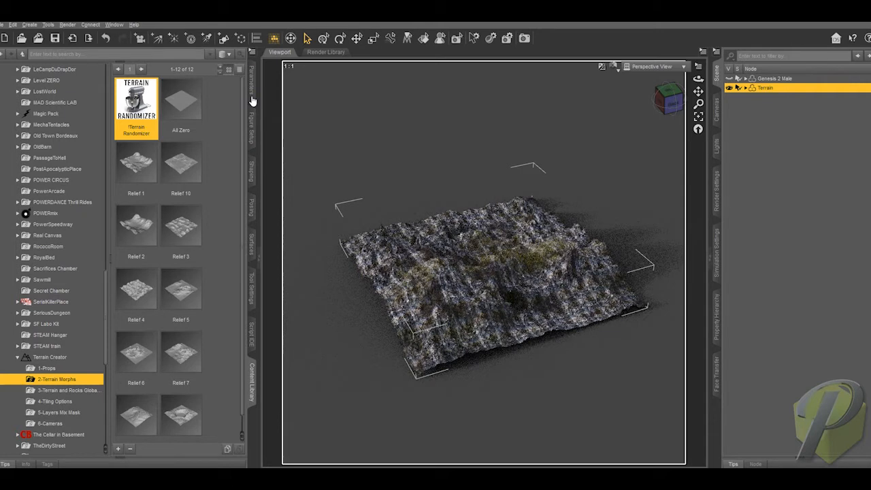
pyautogui.click(252, 80)
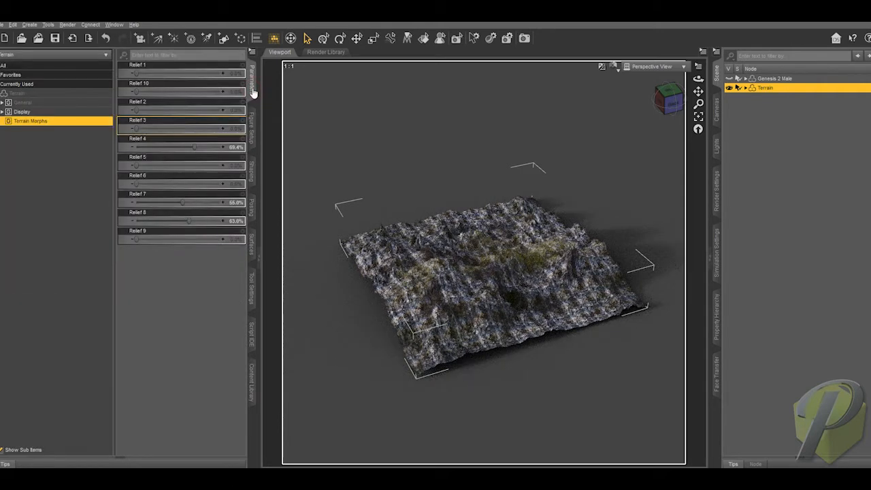
pyautogui.click(253, 389)
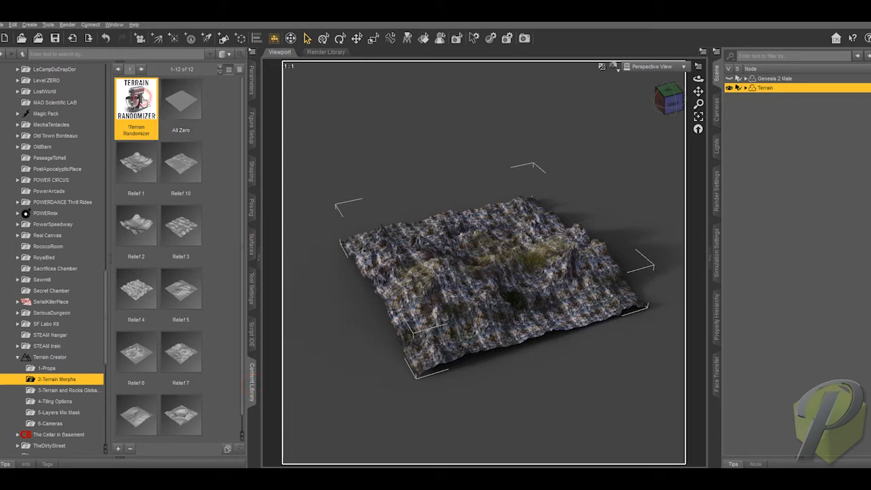
pyautogui.doubleClick(143, 99)
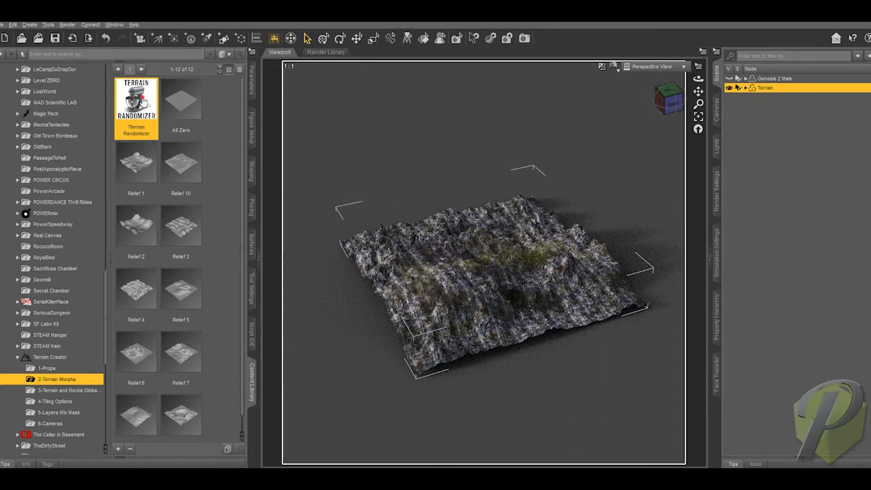
pyautogui.doubleClick(143, 98)
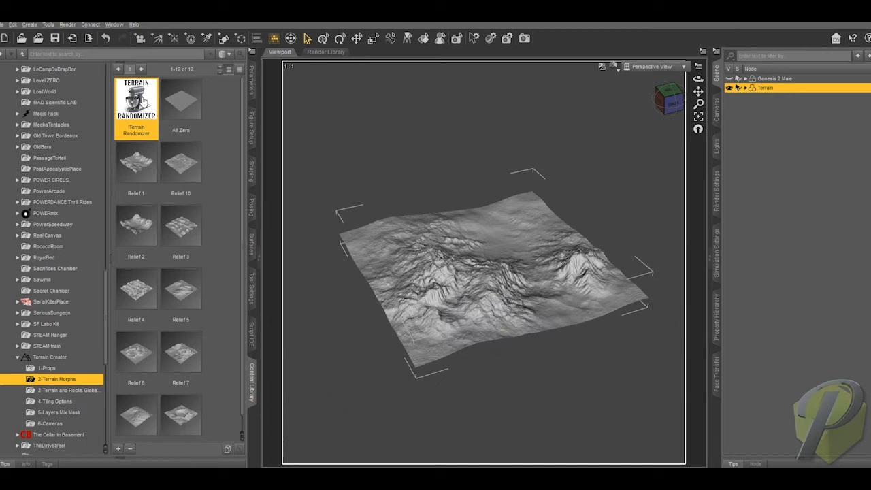
pyautogui.click(252, 81)
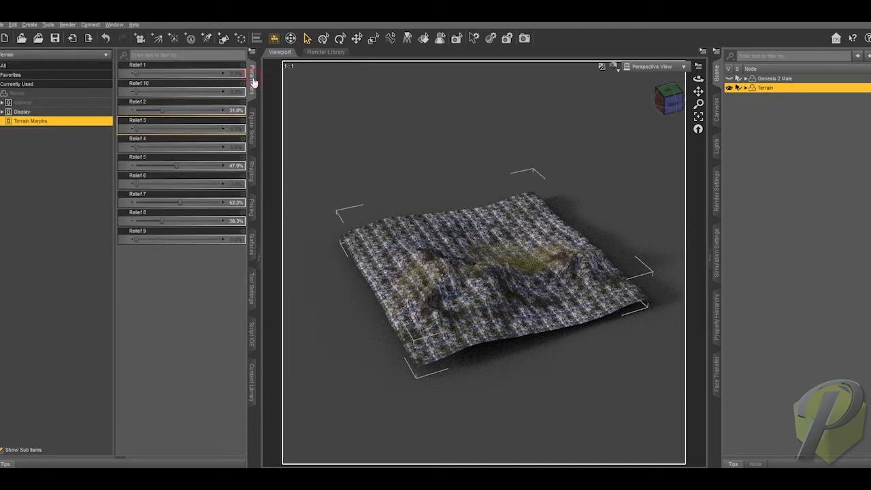
# Reset all terrain morphs with the All Zero preset and apply the Relief 6 morph preset.
pyautogui.click(251, 383)
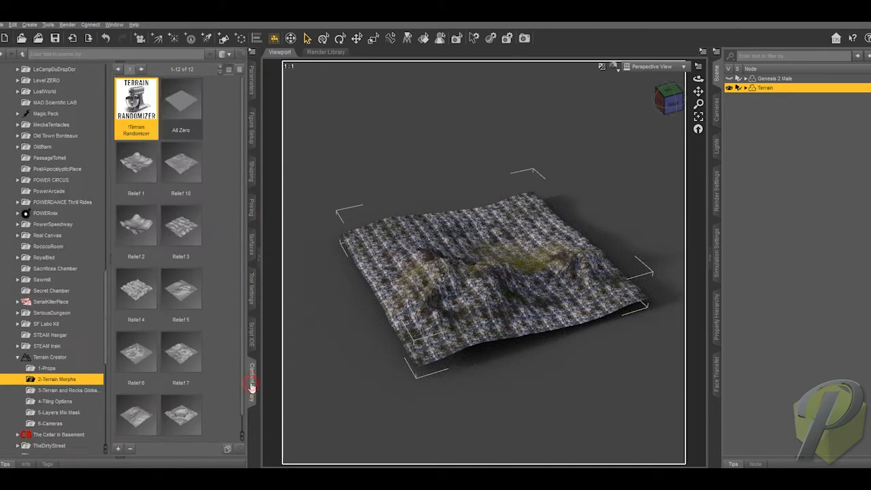
pyautogui.doubleClick(181, 109)
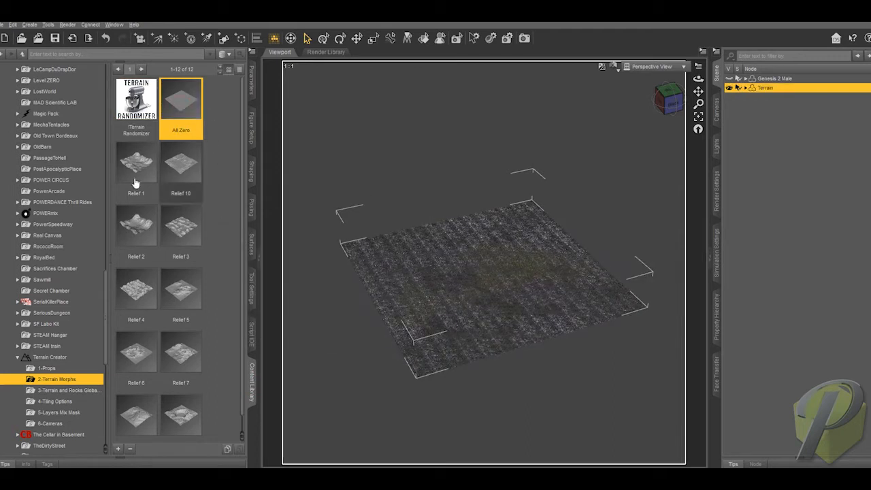
pyautogui.doubleClick(137, 359)
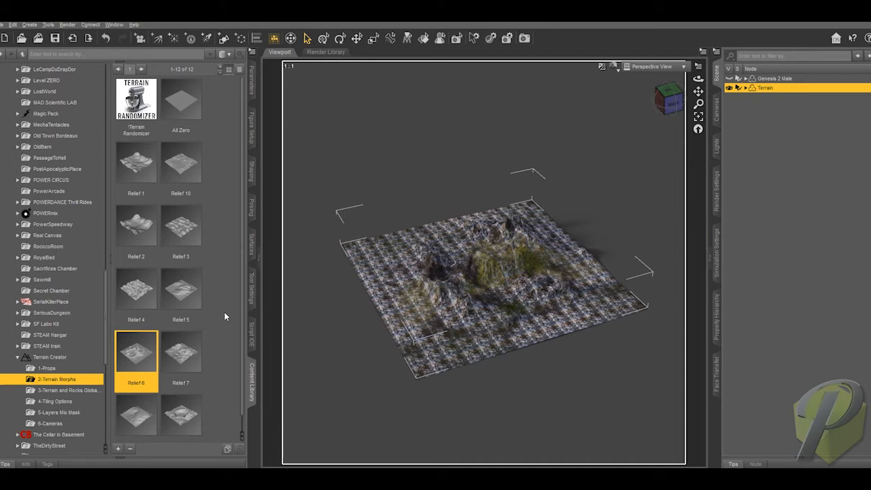
# Look over the terrain and rocks global materials, and apply the a1x1 preset from the tiling options to the terrain.
pyautogui.click(58, 391)
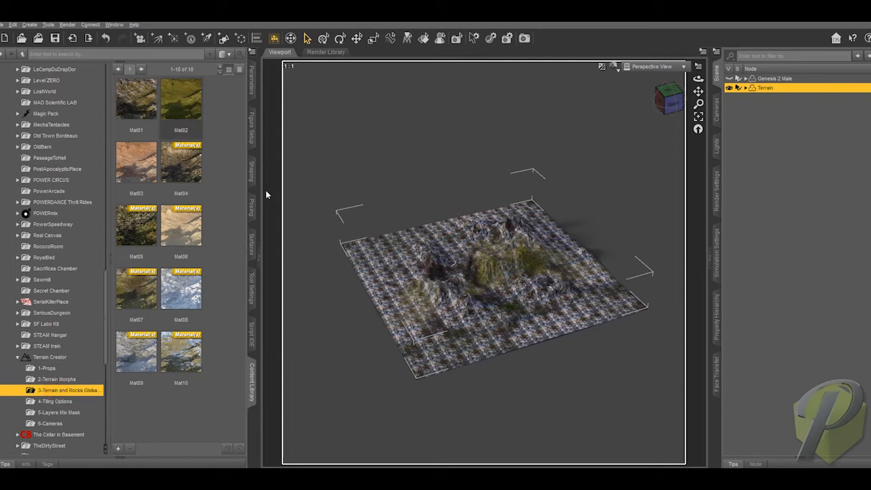
pyautogui.click(50, 402)
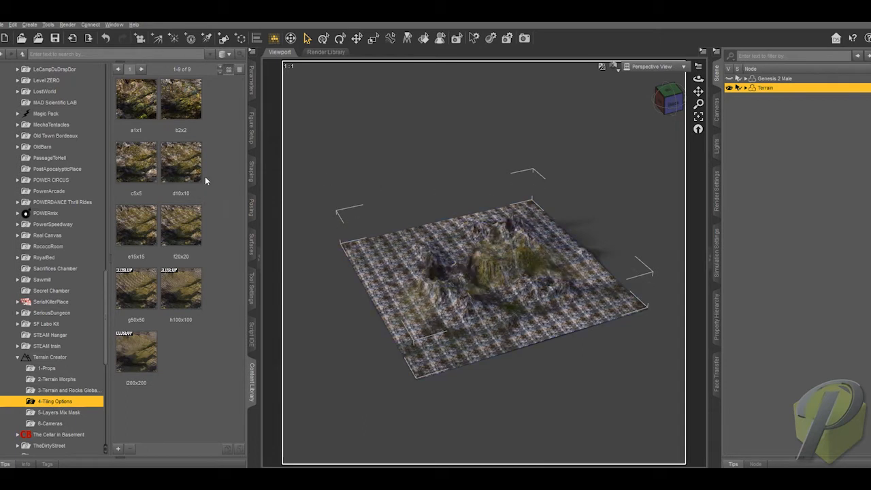
pyautogui.doubleClick(134, 117)
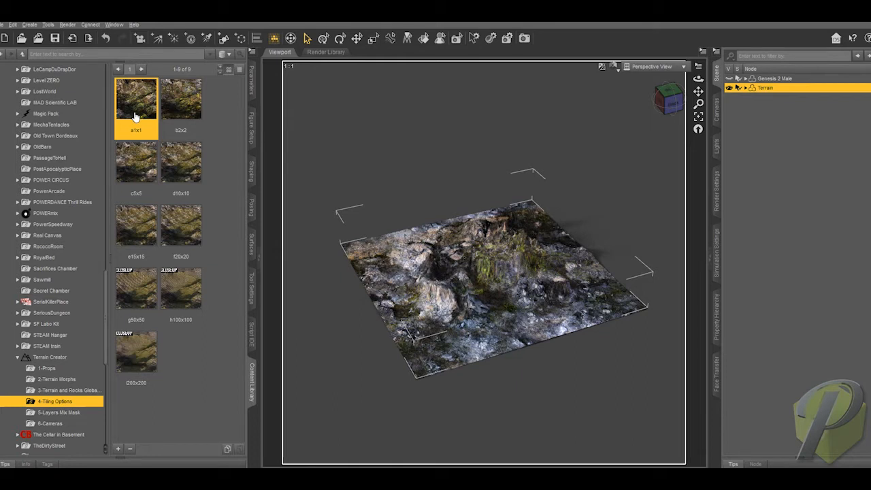
pyautogui.moveTo(184, 107)
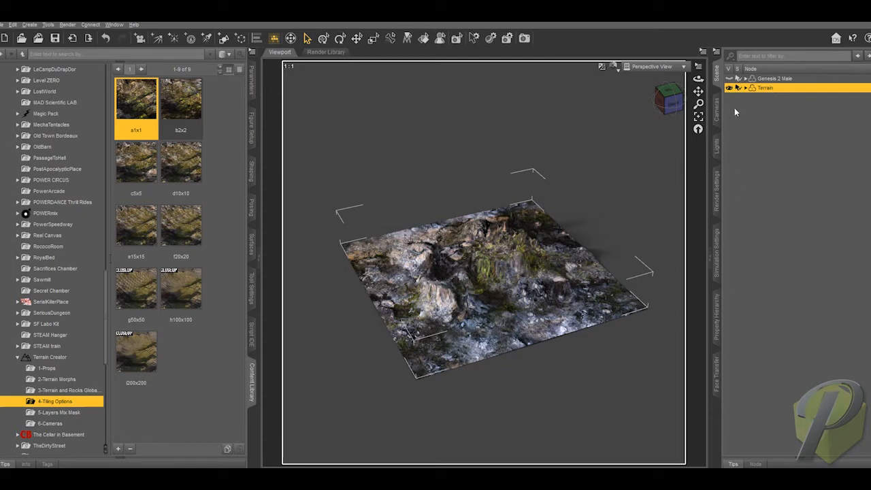
# Frame and show the Genesis 2 Male figure to compare its scale with the terrain texture, hide it and reselect Terrain.
pyautogui.click(769, 79)
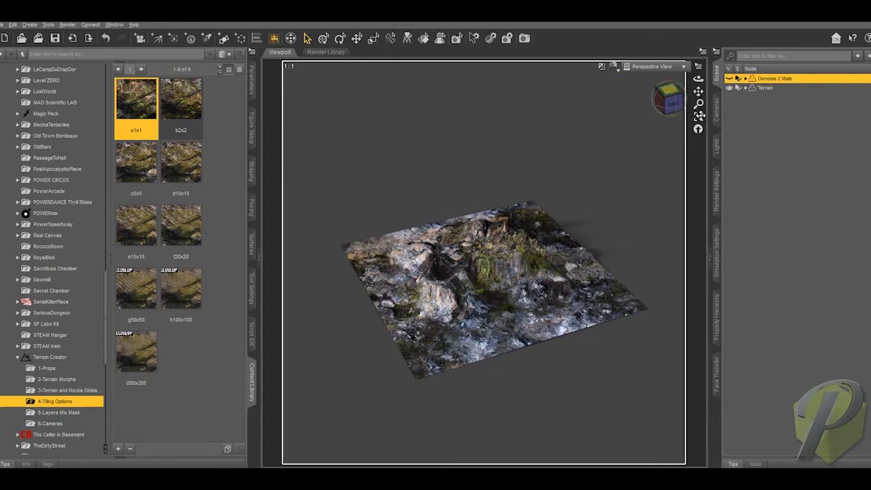
pyautogui.click(699, 119)
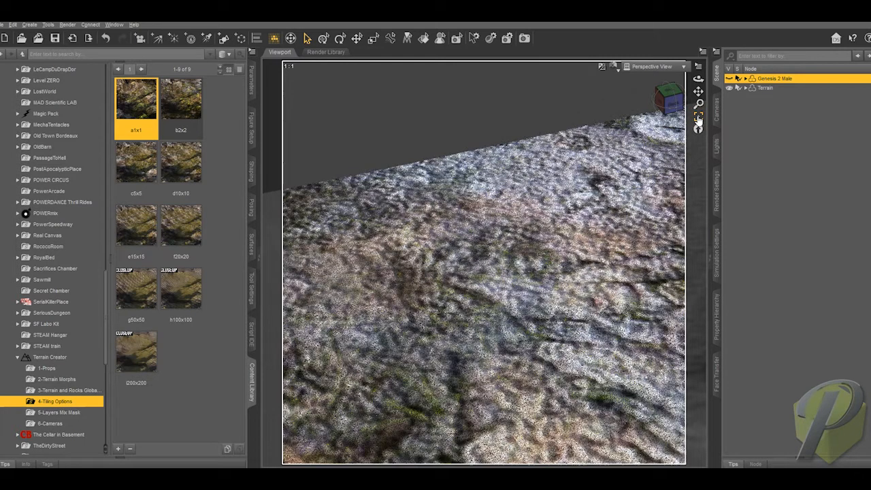
pyautogui.click(729, 79)
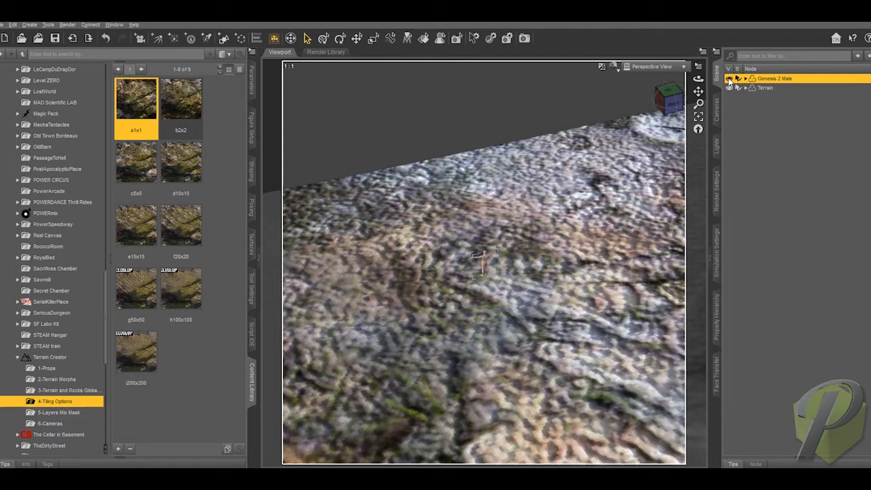
pyautogui.click(729, 79)
pyautogui.click(765, 88)
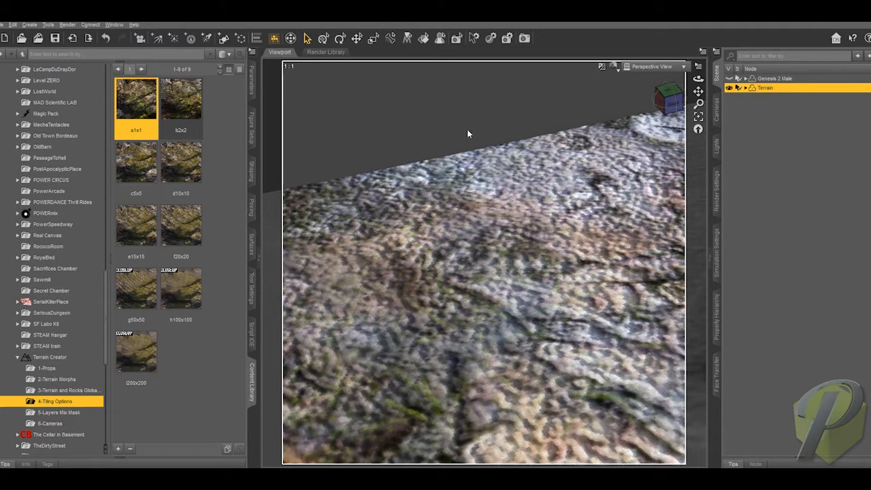
# Apply the b2x2, c5x5, d10x10 and e15x15 tiling presets to the terrain in turn, and inspect the last one across the relief.
pyautogui.doubleClick(188, 106)
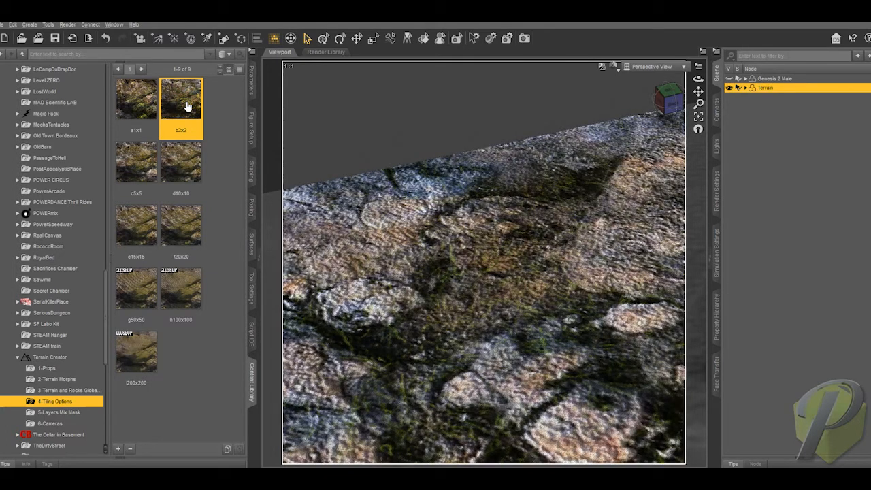
pyautogui.click(144, 169)
pyautogui.doubleClick(144, 169)
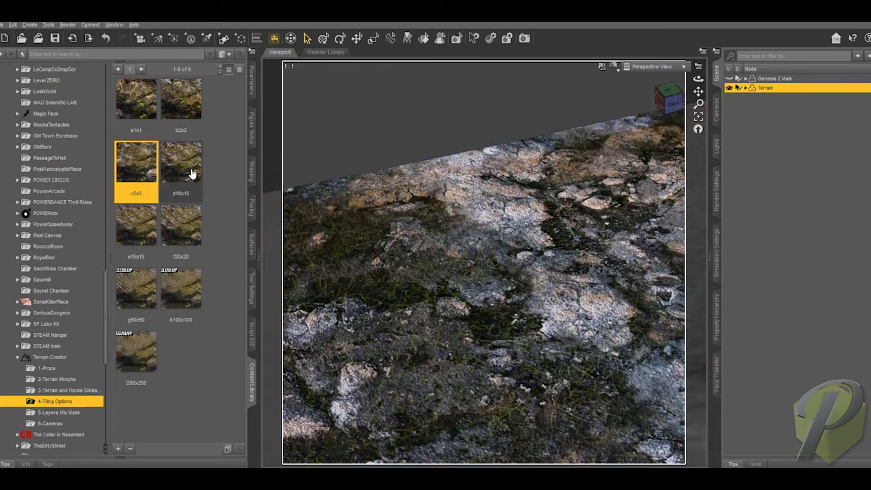
pyautogui.doubleClick(192, 174)
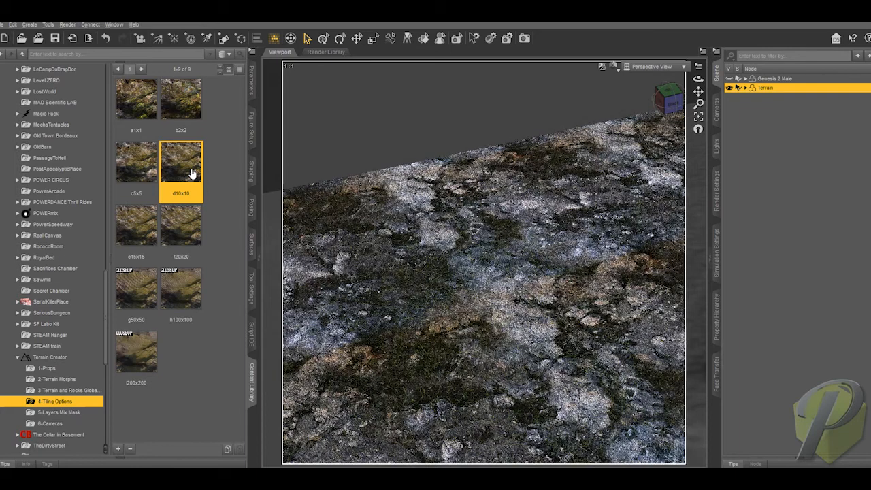
pyautogui.doubleClick(142, 233)
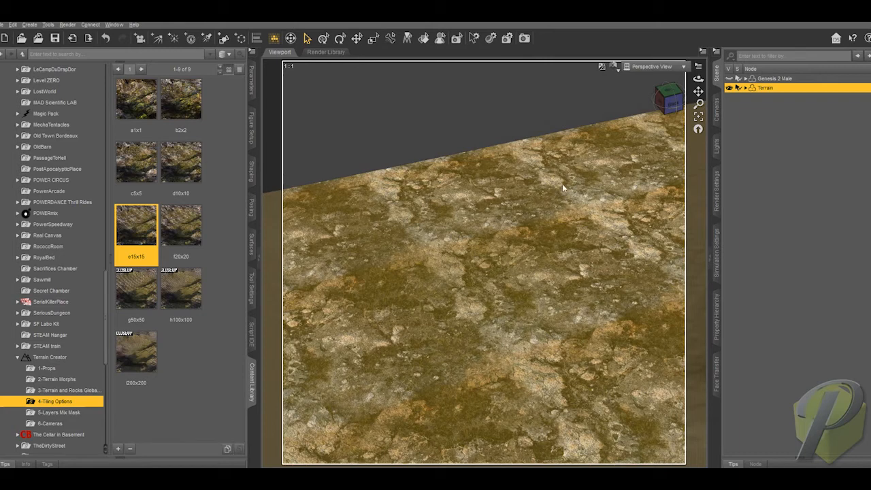
pyautogui.hotkey('ctrl', '0')
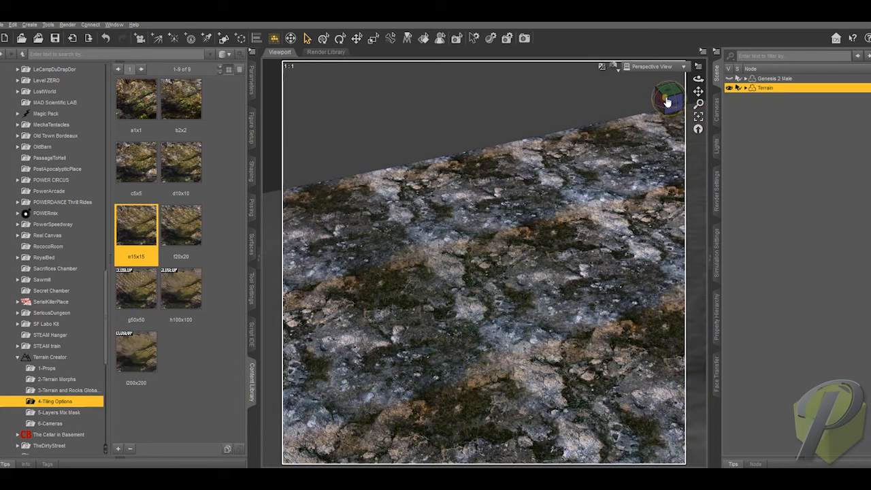
pyautogui.moveTo(698, 79); pyautogui.dragTo(644, 87)
pyautogui.moveTo(669, 117); pyautogui.dragTo(672, 103)
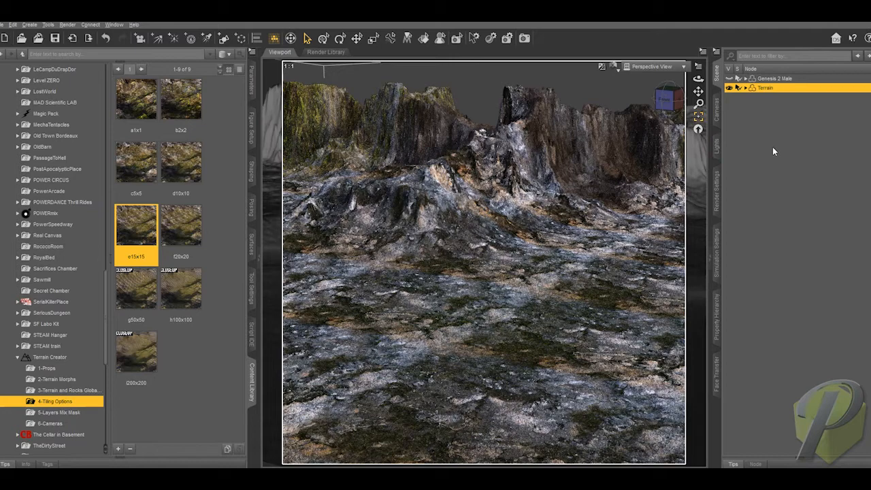
# Apply the f20x20 and h100x100 tiling presets to the terrain in turn.
pyautogui.moveTo(698, 92)
pyautogui.mouseDown()
pyautogui.moveTo(699, 109)
pyautogui.moveTo(663, 103)
pyautogui.mouseUp()
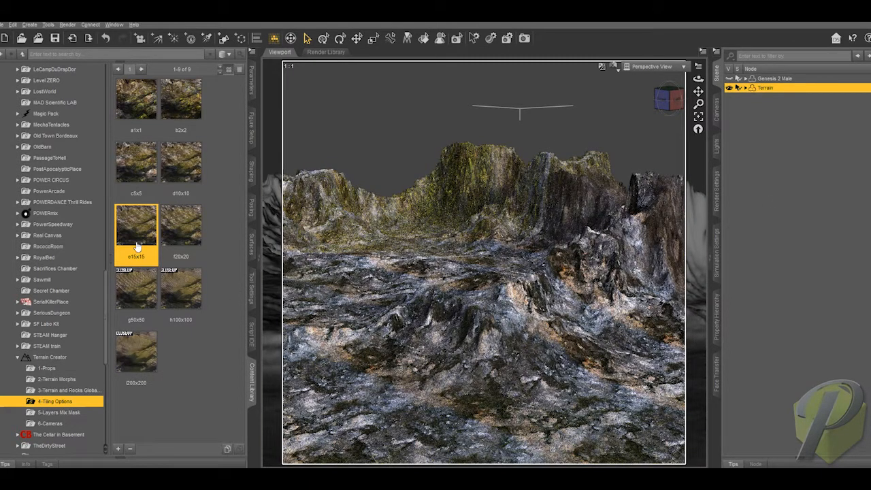
pyautogui.moveTo(137, 245)
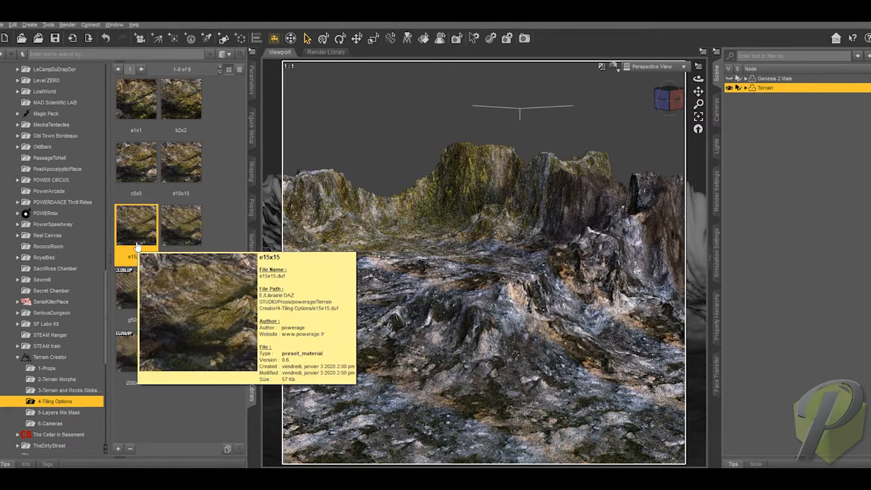
pyautogui.doubleClick(195, 232)
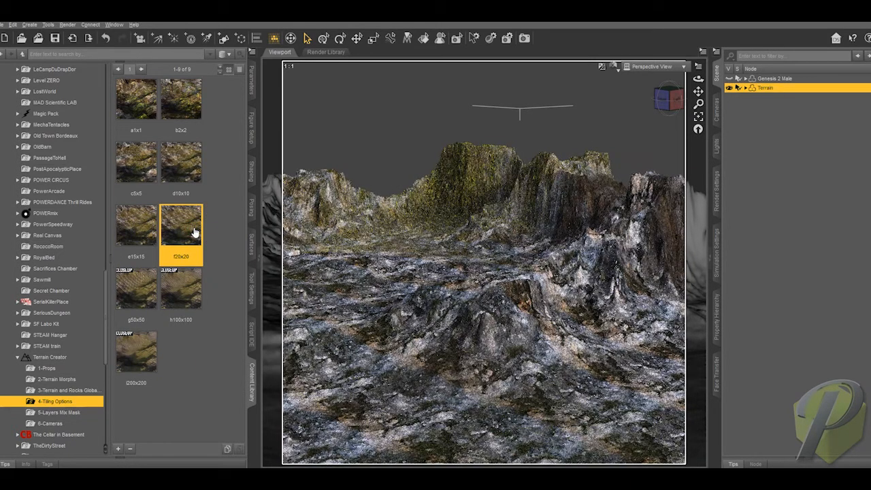
pyautogui.doubleClick(190, 289)
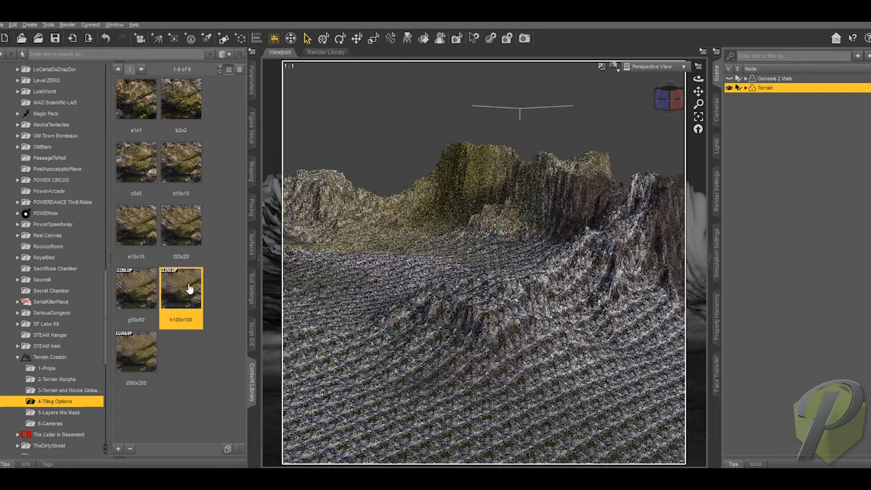
pyautogui.moveTo(189, 290)
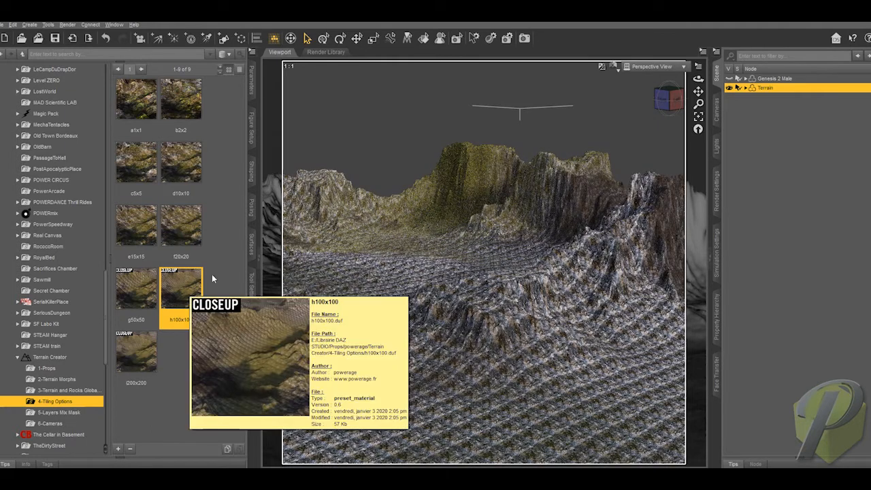
# Frame and show the Genesis 2 Male figure to compare its scale with the h100x100 tiling of the ground texture.
pyautogui.click(769, 79)
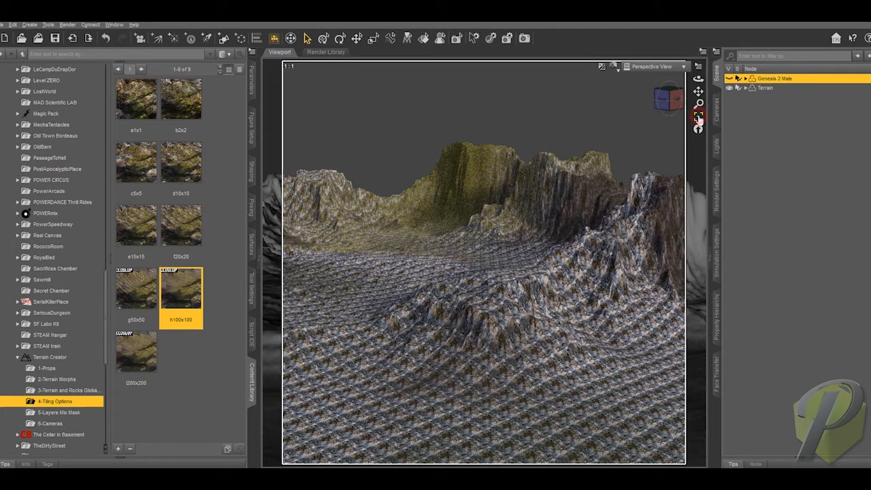
pyautogui.click(698, 117)
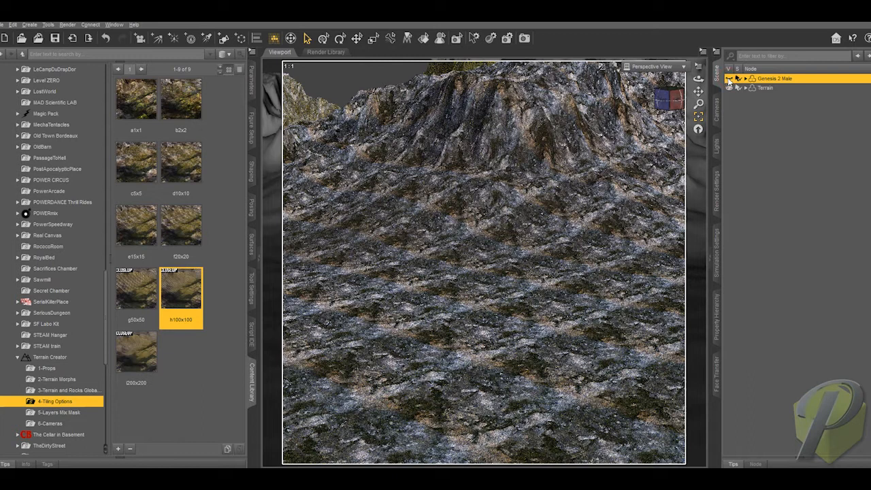
pyautogui.click(729, 80)
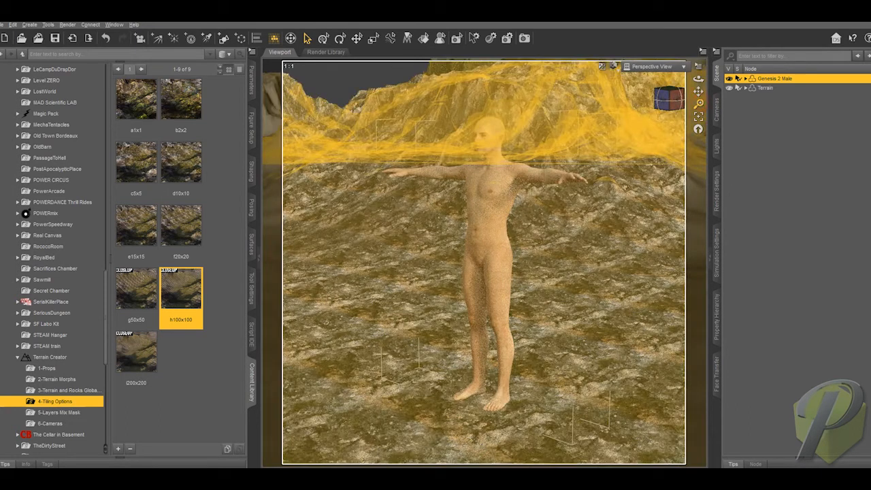
pyautogui.moveTo(699, 104)
pyautogui.mouseDown()
pyautogui.moveTo(698, 96)
pyautogui.moveTo(712, 115)
pyautogui.moveTo(671, 102)
pyautogui.moveTo(688, 96)
pyautogui.mouseUp()
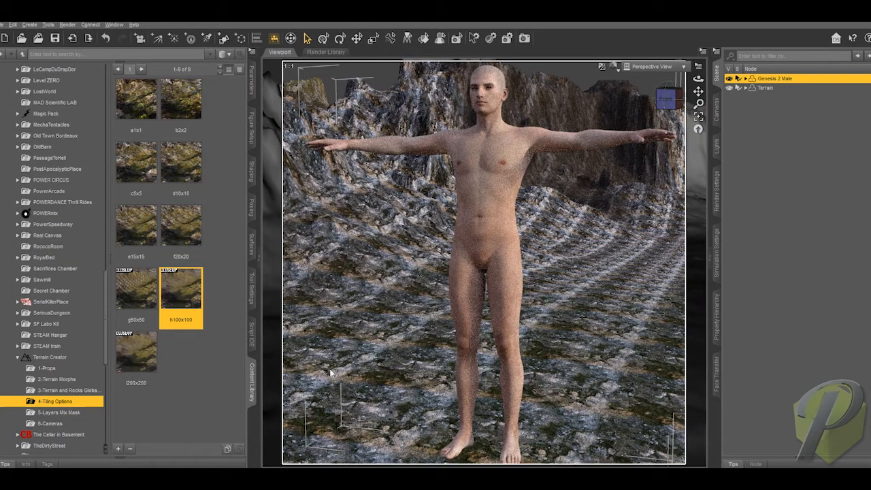
pyautogui.moveTo(152, 374)
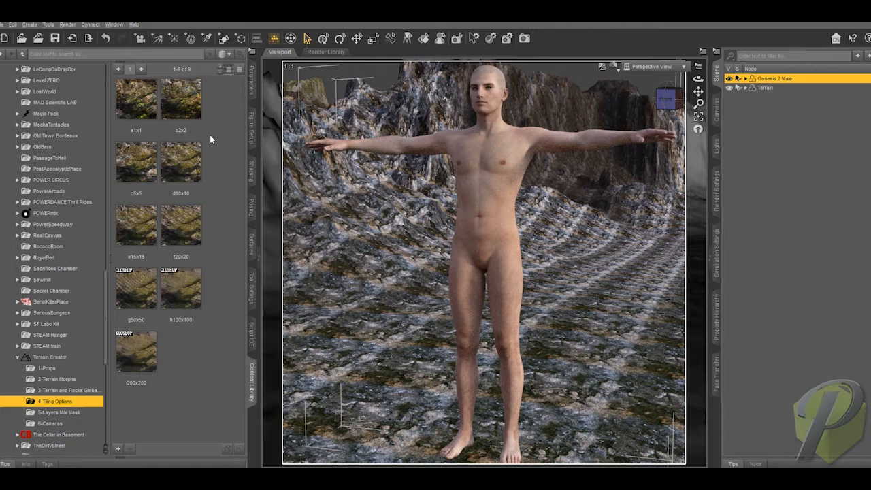
# Apply the Mat03 preset from the terrain and rocks global materials to Terrain.
pyautogui.click(90, 390)
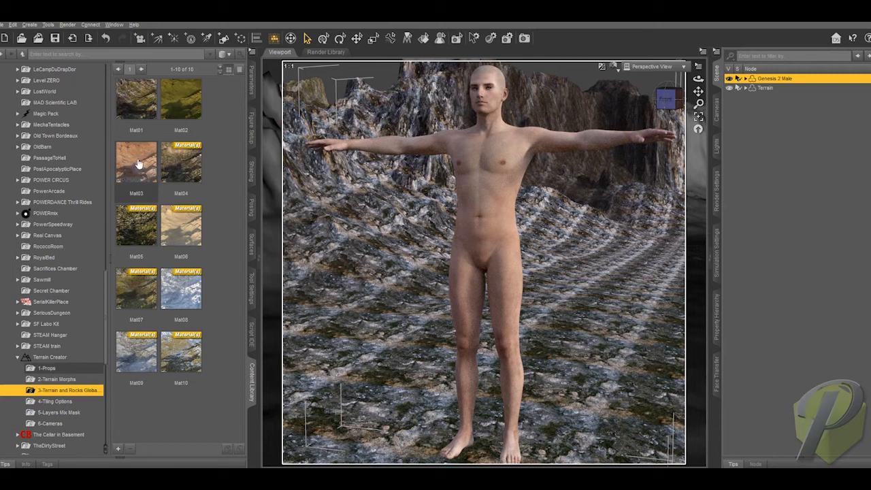
pyautogui.moveTo(138, 164)
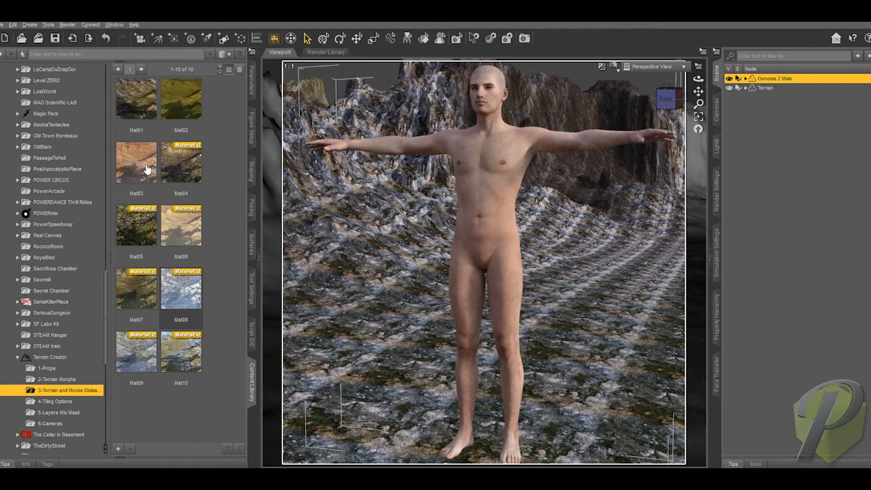
pyautogui.click(759, 89)
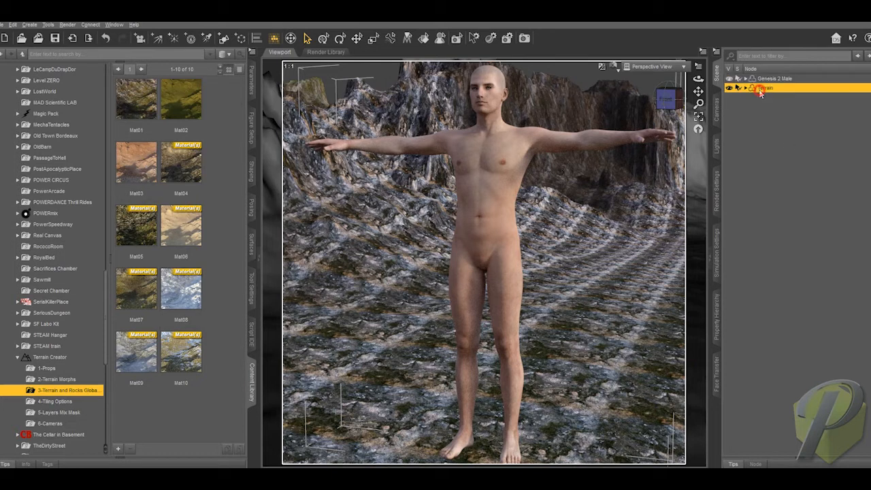
pyautogui.click(138, 168)
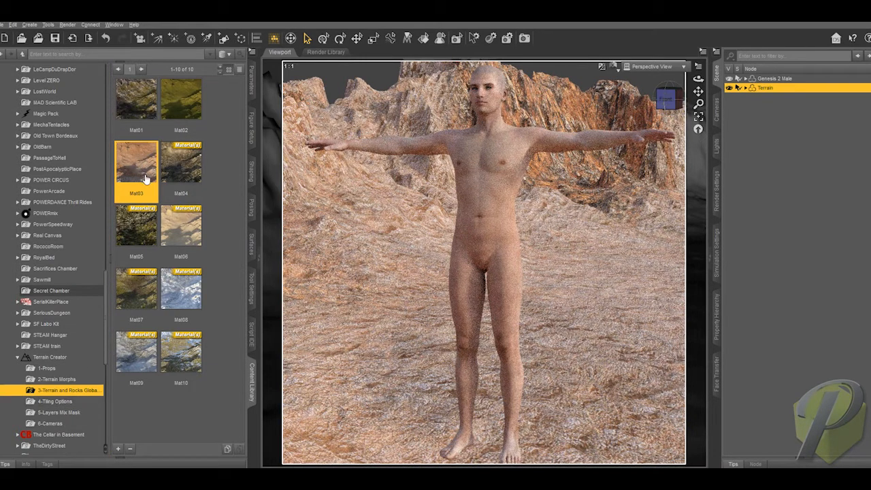
# Apply the f20x20, g50x50 and h100x100 tiling presets to the Mat03 terrain in turn.
pyautogui.click(63, 401)
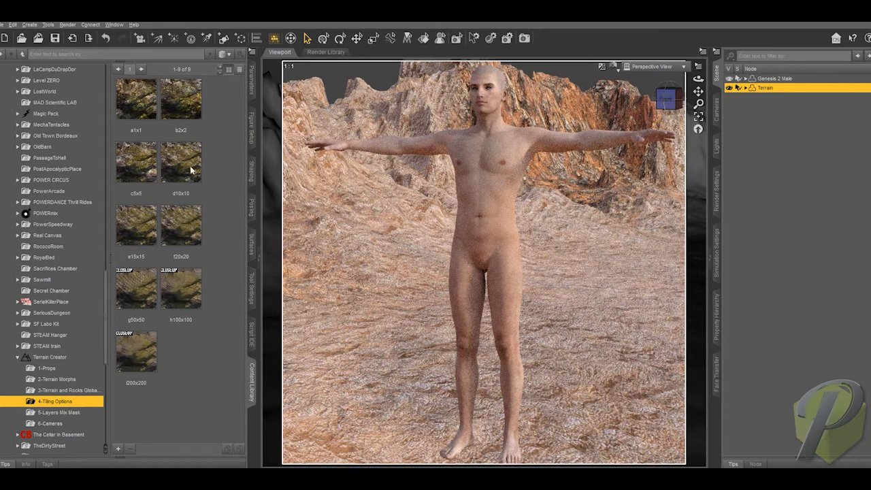
pyautogui.doubleClick(186, 232)
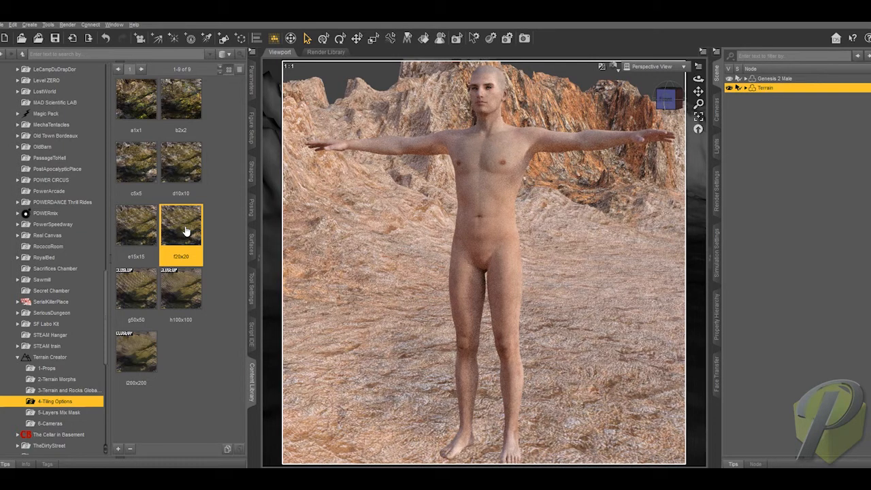
pyautogui.doubleClick(145, 300)
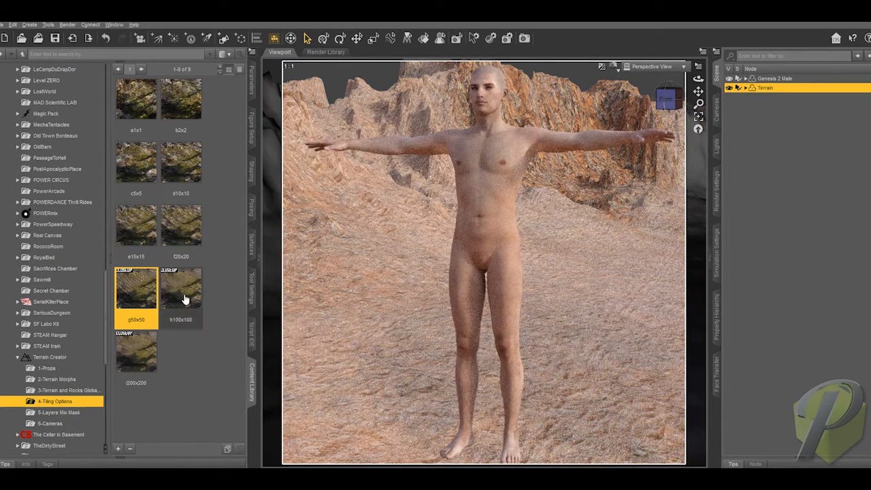
pyautogui.doubleClick(183, 298)
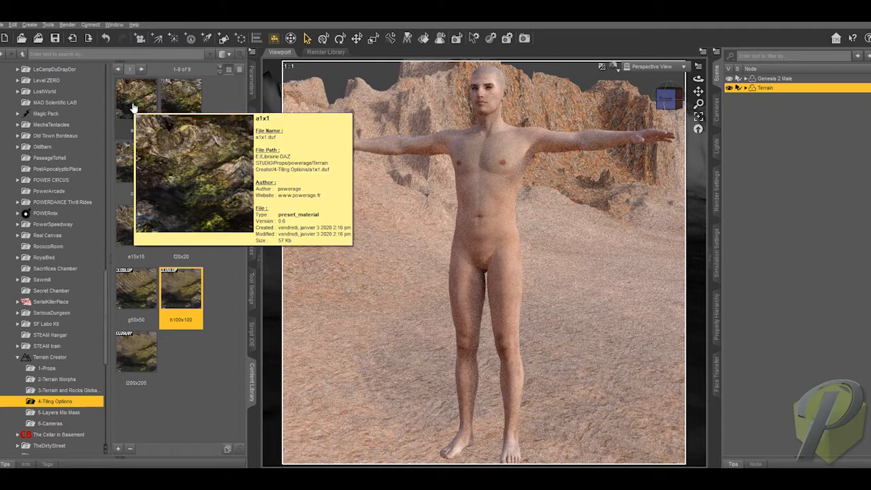
# Hide the Genesis 2 Male figure, frame the whole terrain from above at an angle, and apply the c5x5 tiling preset.
pyautogui.click(731, 80)
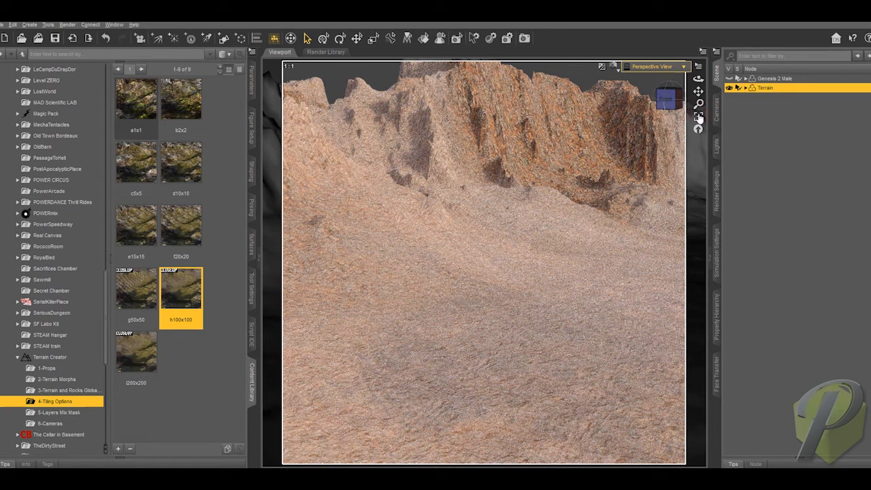
pyautogui.click(698, 117)
pyautogui.moveTo(666, 99); pyautogui.dragTo(628, 128)
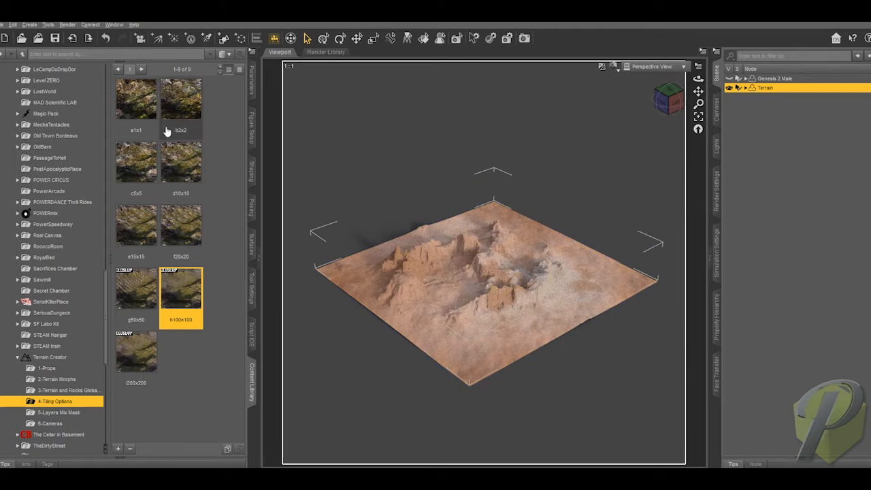
pyautogui.click(145, 162)
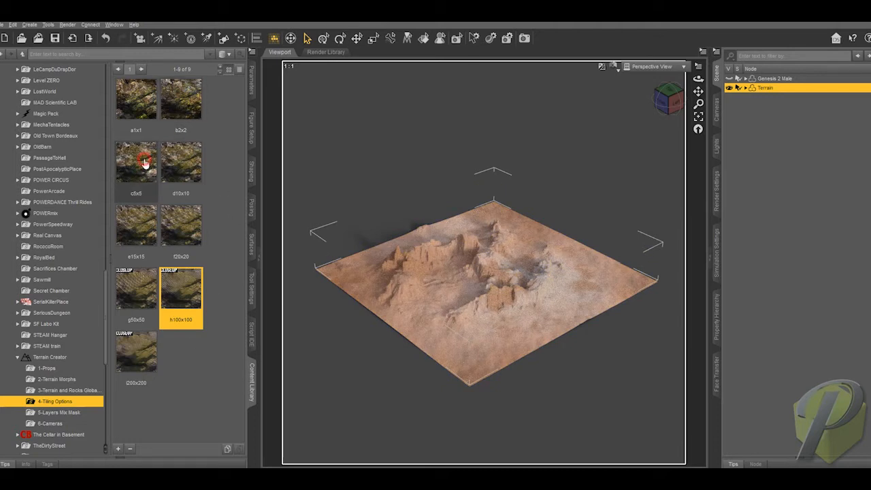
pyautogui.doubleClick(145, 162)
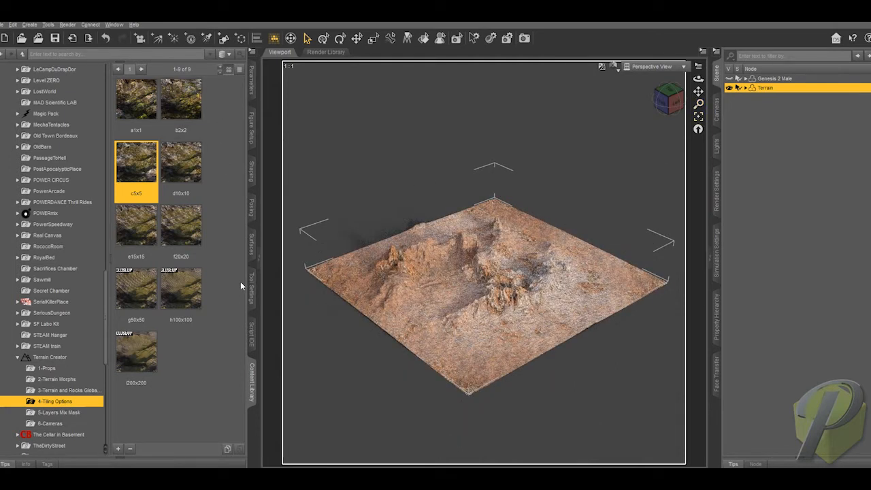
# Apply the Mat01 preset from the terrain and rocks global materials to the terrain.
pyautogui.click(67, 392)
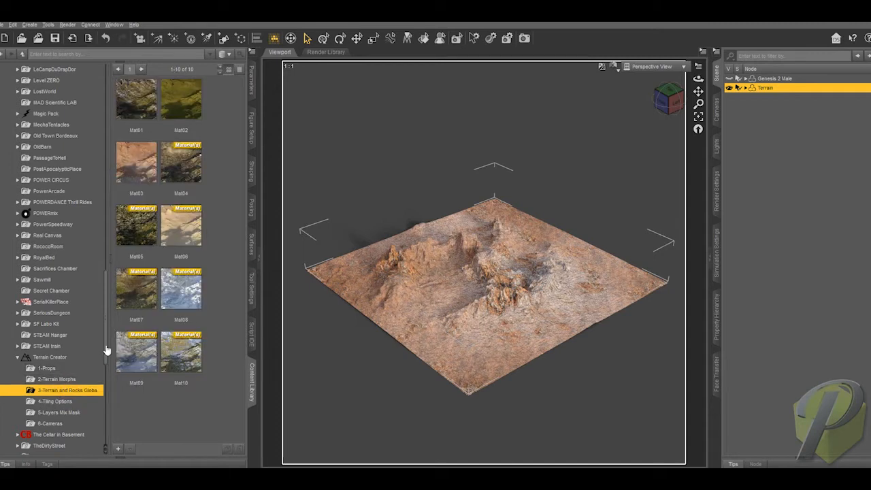
pyautogui.click(138, 102)
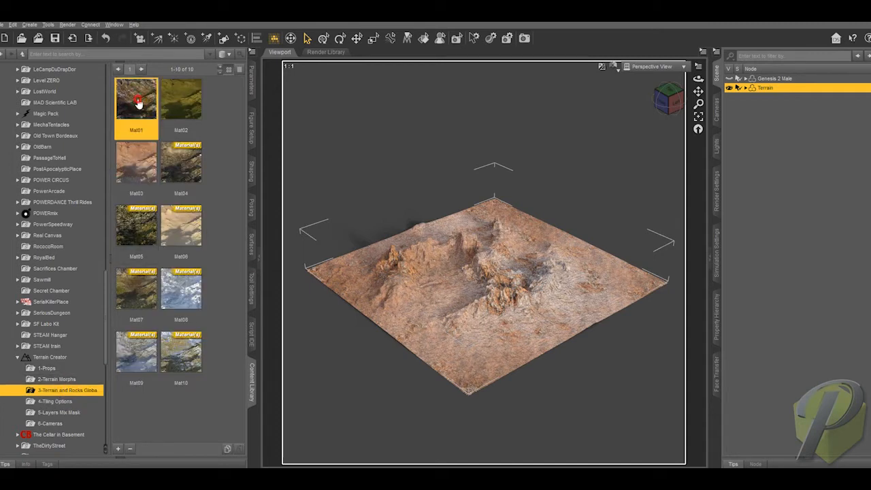
pyautogui.doubleClick(138, 103)
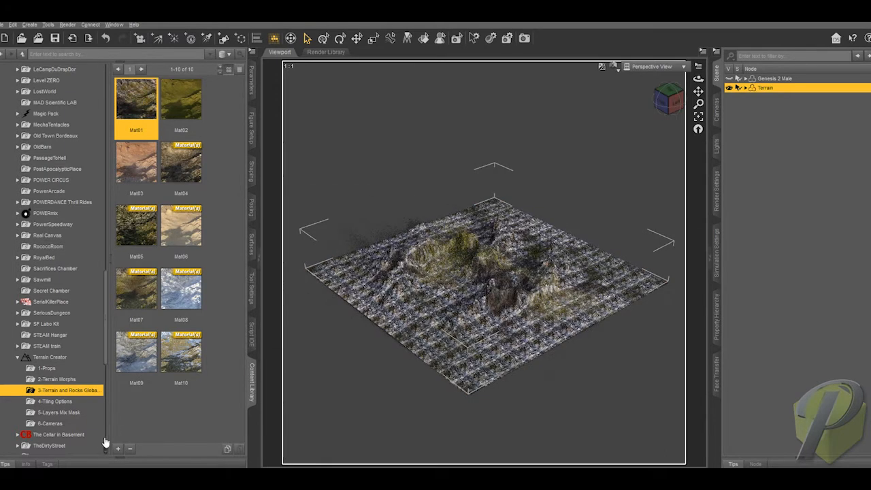
# Apply the c5x5 and b2x2 tiling presets to the Mat01 terrain in turn.
pyautogui.click(63, 401)
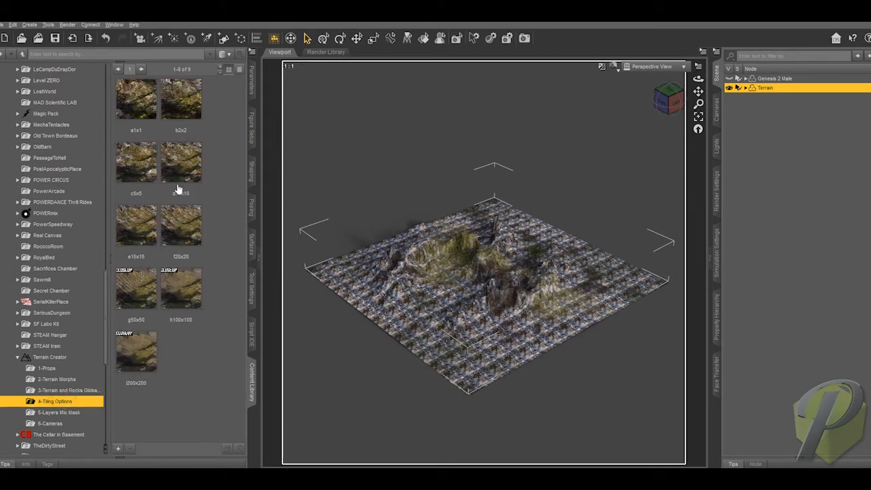
pyautogui.doubleClick(143, 179)
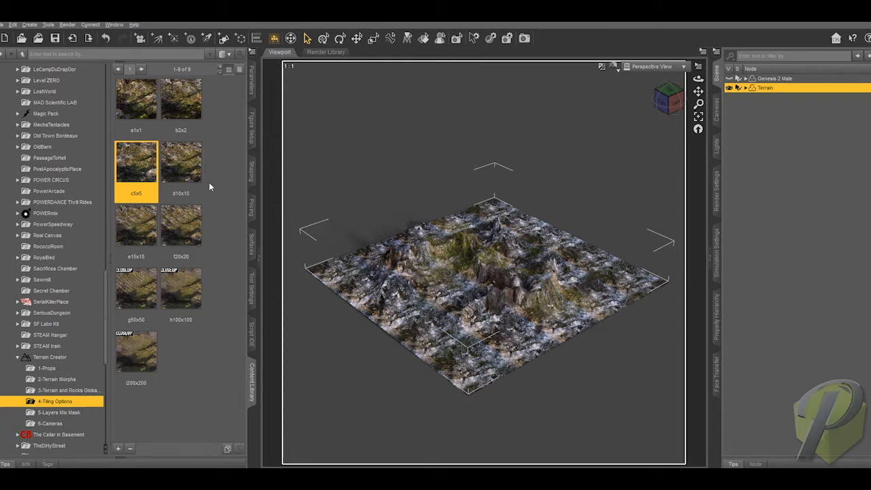
pyautogui.doubleClick(182, 107)
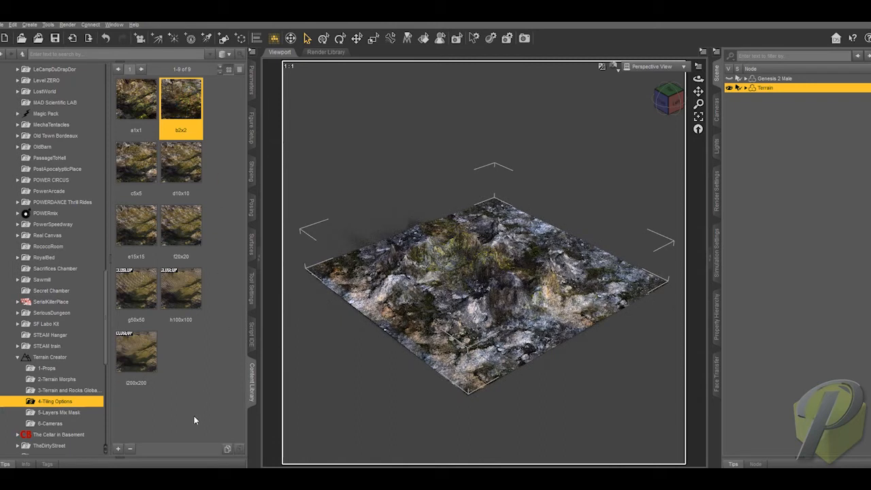
# Apply the layer mix masks Mask set10, Mask set2, Mask set3, Mask set5, Mask set4 and Mask set7 to the terrain in turn.
pyautogui.click(59, 413)
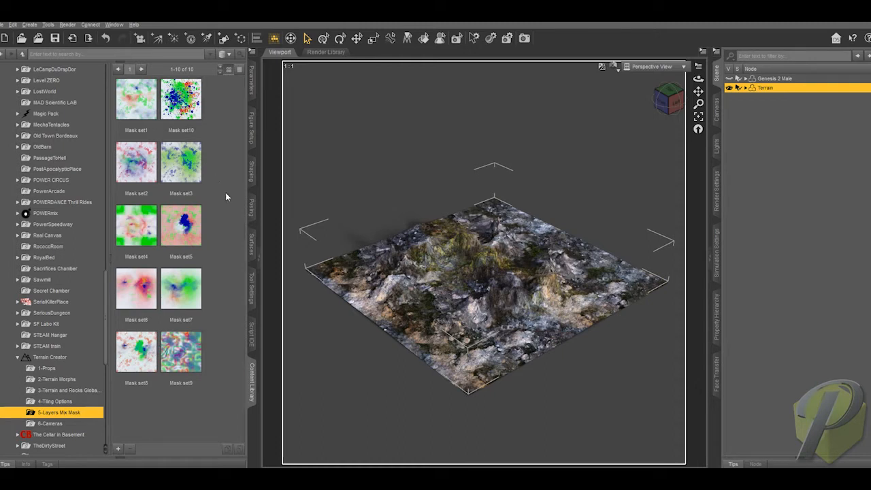
pyautogui.click(186, 106)
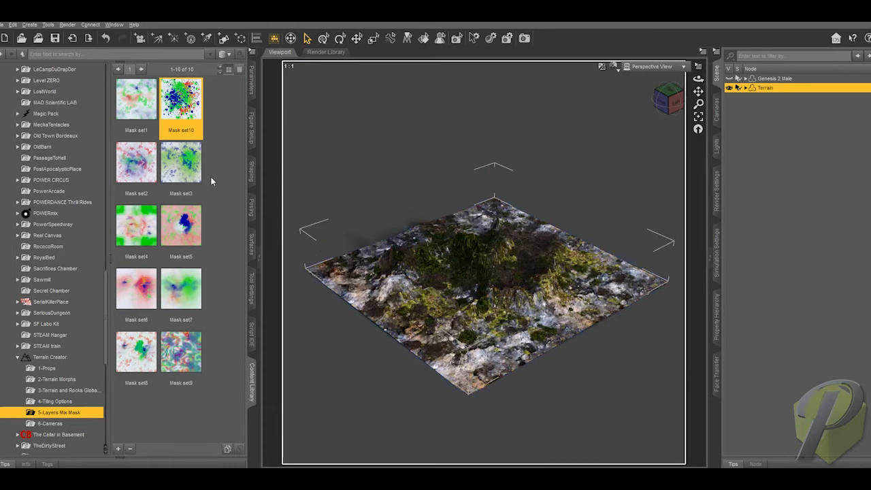
pyautogui.doubleClick(140, 174)
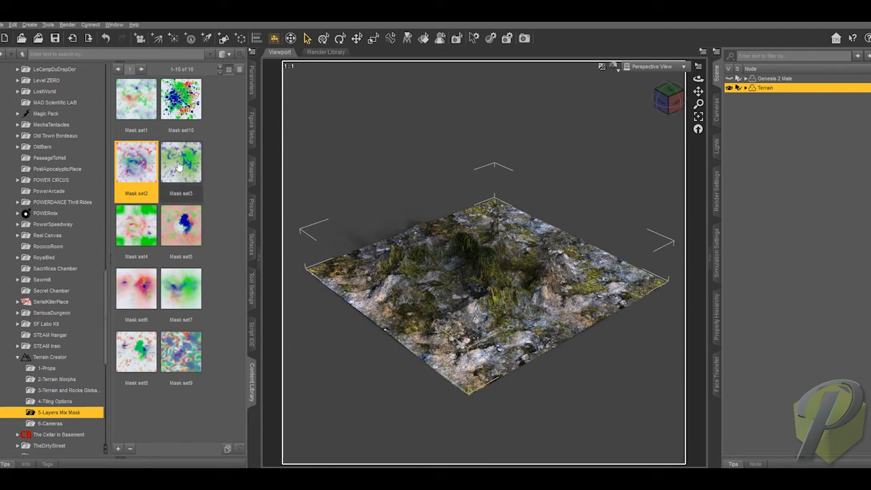
pyautogui.doubleClick(178, 164)
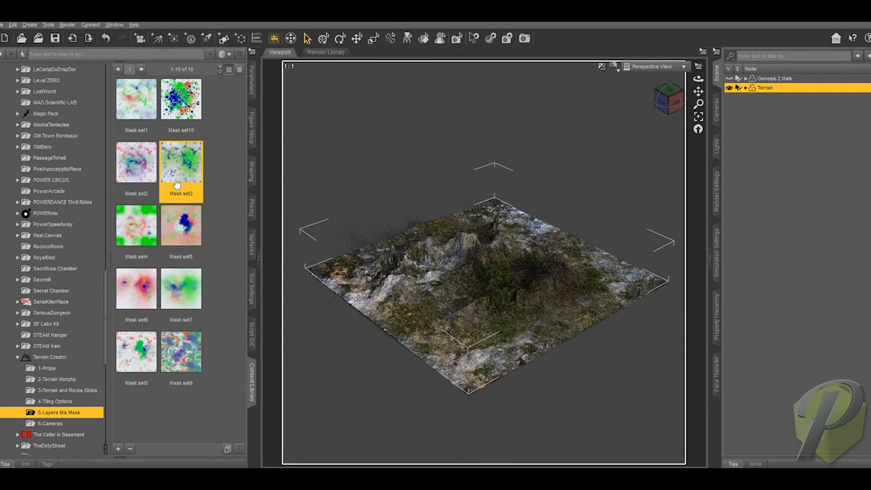
pyautogui.doubleClick(183, 240)
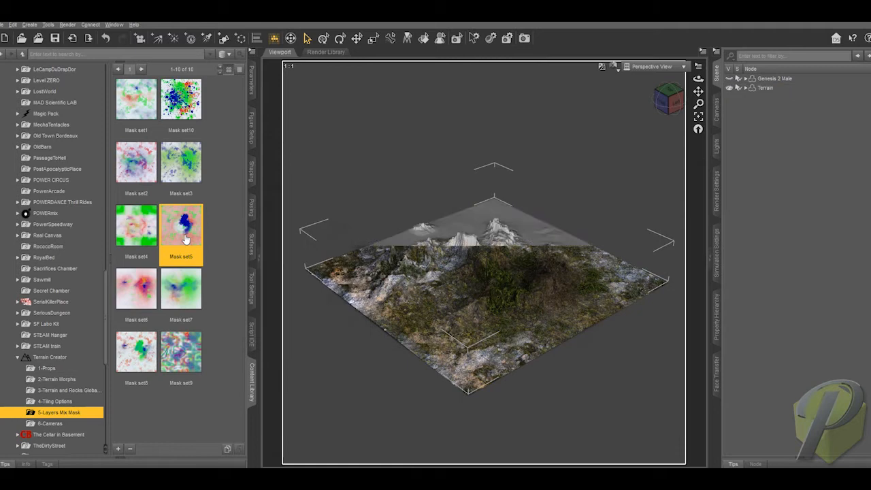
pyautogui.doubleClick(143, 243)
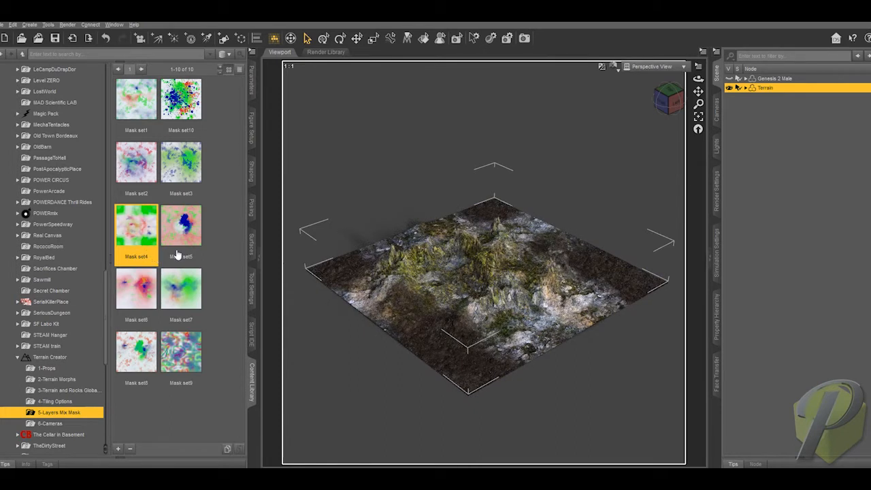
pyautogui.moveTo(182, 288)
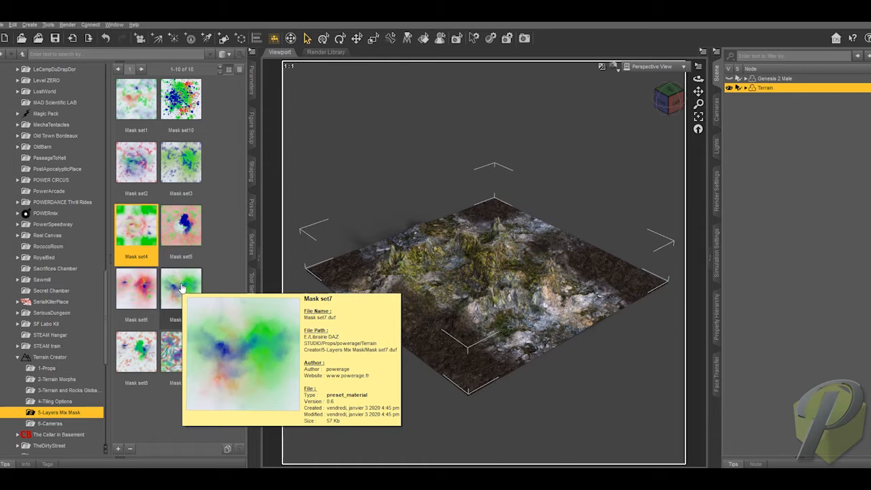
pyautogui.doubleClick(182, 288)
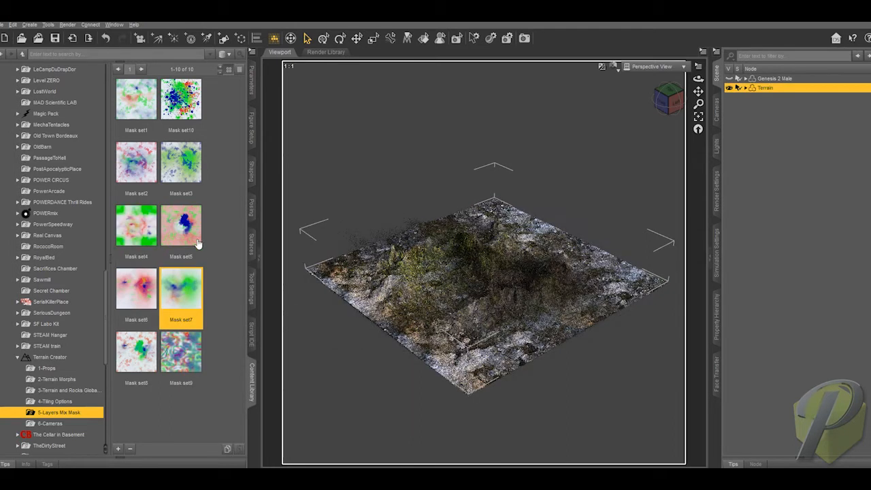
pyautogui.moveTo(667, 101)
pyautogui.mouseDown()
pyautogui.moveTo(651, 102)
pyautogui.moveTo(680, 113)
pyautogui.moveTo(667, 100)
pyautogui.mouseUp()
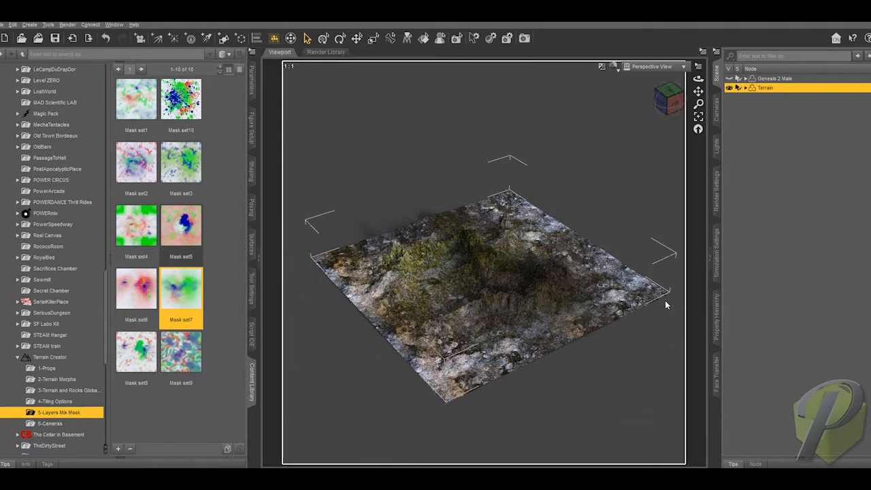
pyautogui.click(252, 87)
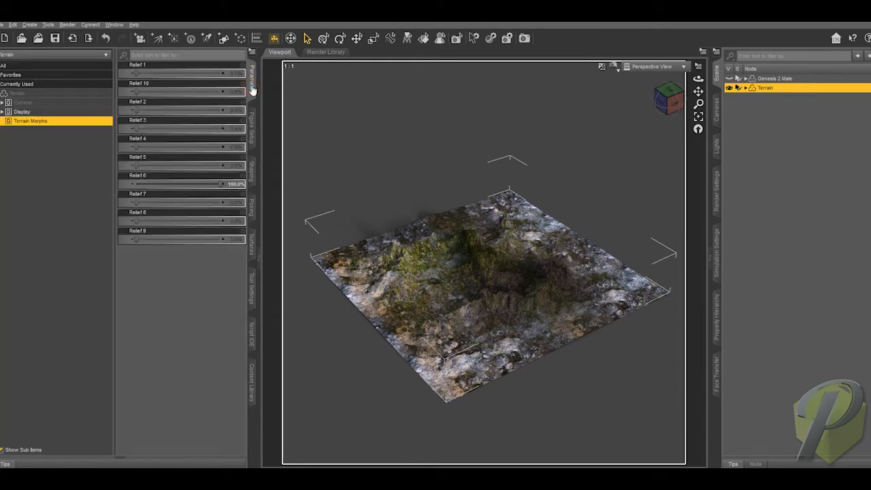
pyautogui.click(252, 383)
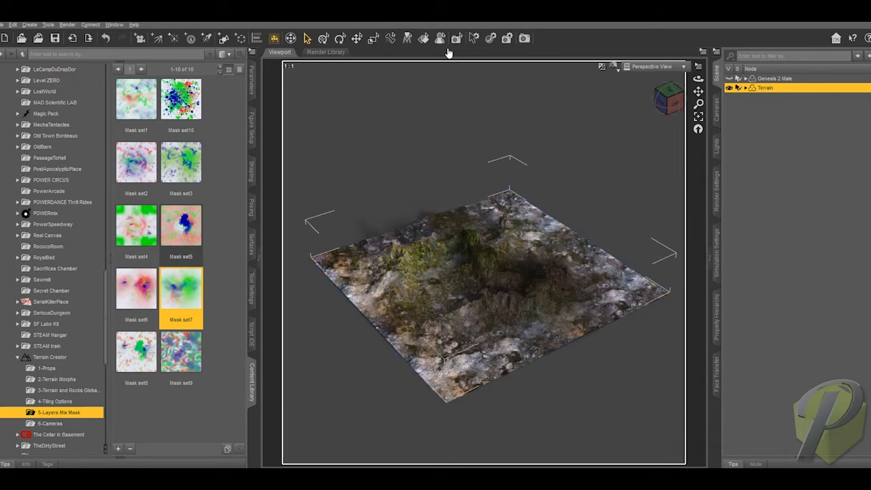
# Switch the viewport display to Texture Shaded and then to Smooth Shaded to show the terrain's bare relief.
pyautogui.click(615, 67)
pyautogui.click(599, 161)
pyautogui.moveTo(667, 101)
pyautogui.mouseDown()
pyautogui.moveTo(659, 110)
pyautogui.moveTo(665, 101)
pyautogui.mouseUp()
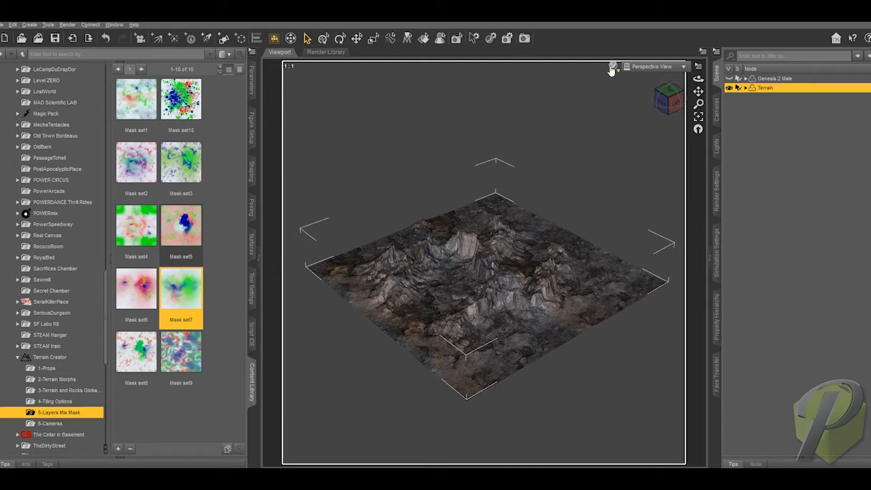
pyautogui.click(612, 66)
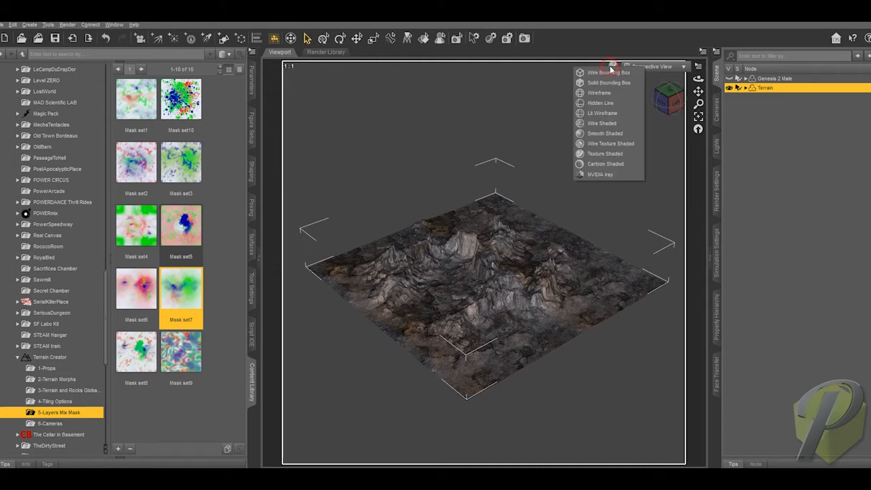
pyautogui.click(600, 134)
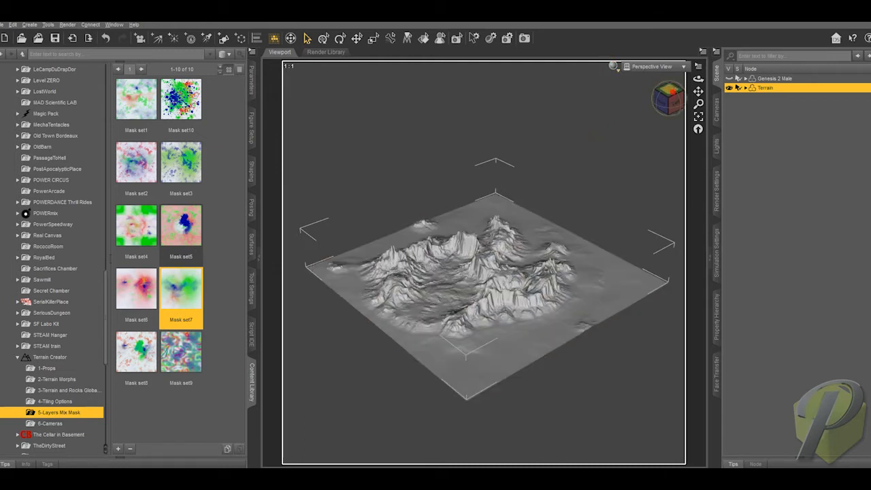
pyautogui.moveTo(657, 98); pyautogui.dragTo(662, 106)
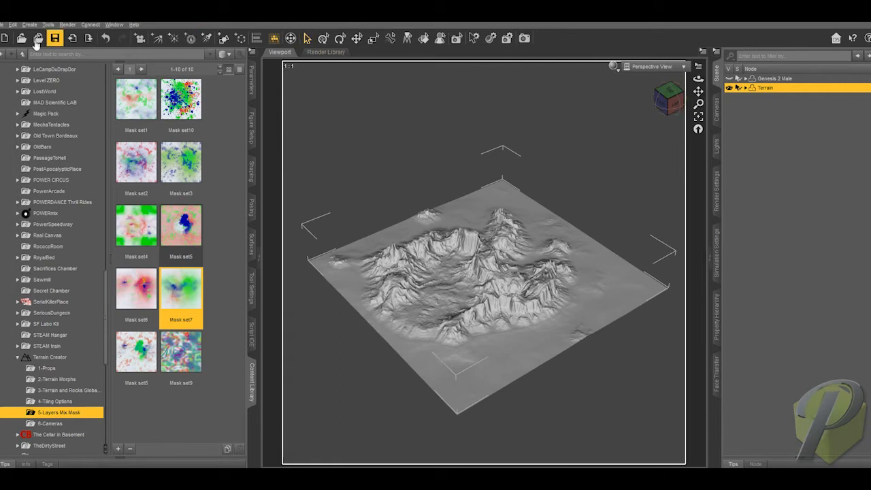
# Duplicate the terrain and slide the copy along the X axis until it lies edge to edge with the original.
pyautogui.click(12, 24)
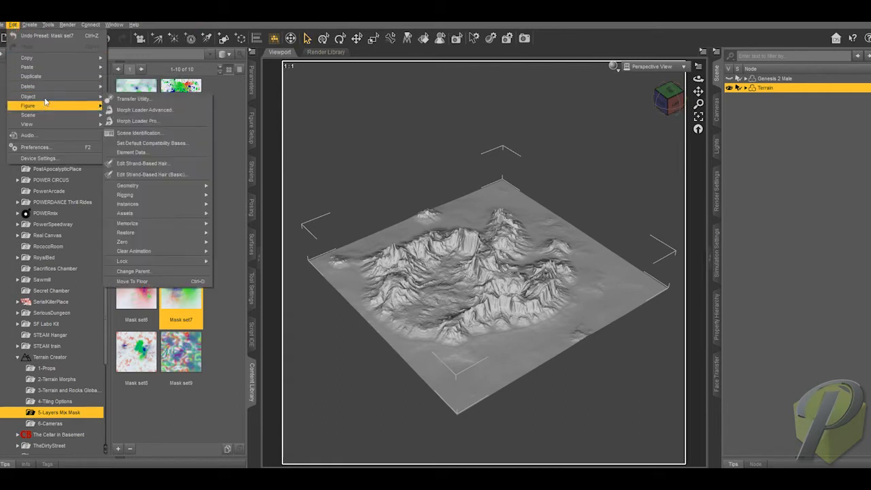
pyautogui.moveTo(72, 79)
pyautogui.click(121, 77)
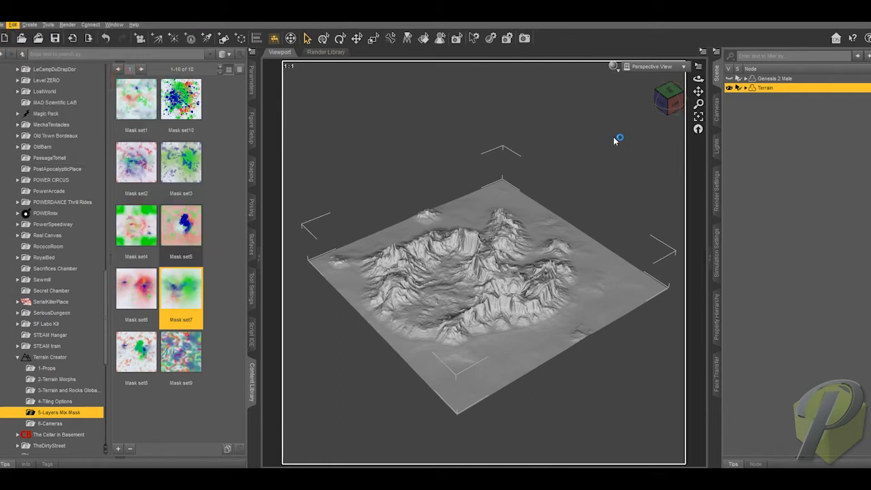
pyautogui.click(764, 97)
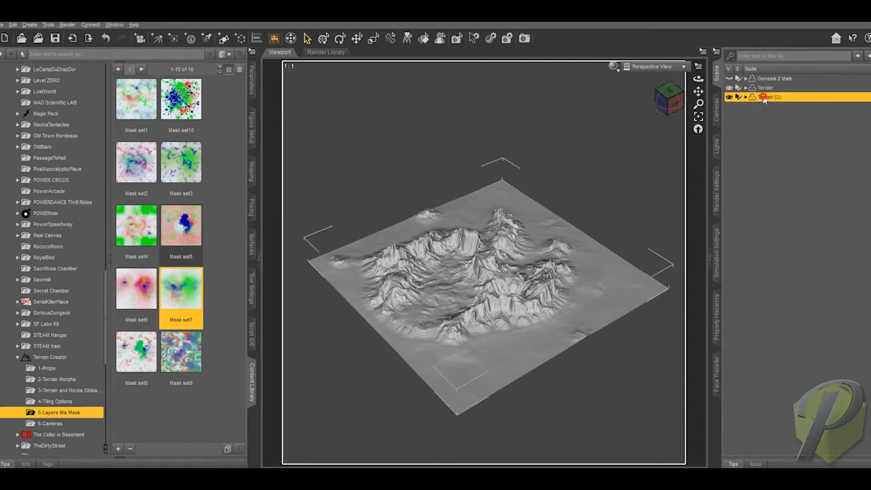
pyautogui.click(324, 39)
pyautogui.click(450, 310)
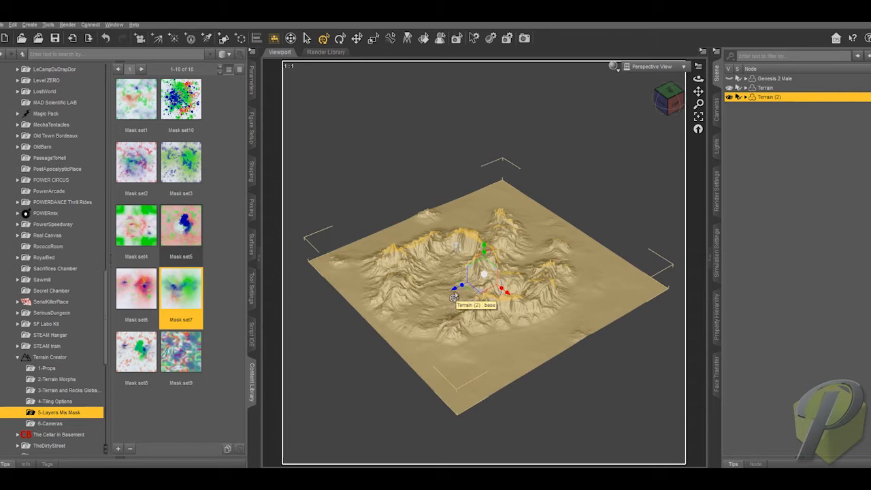
pyautogui.moveTo(507, 294); pyautogui.dragTo(373, 185)
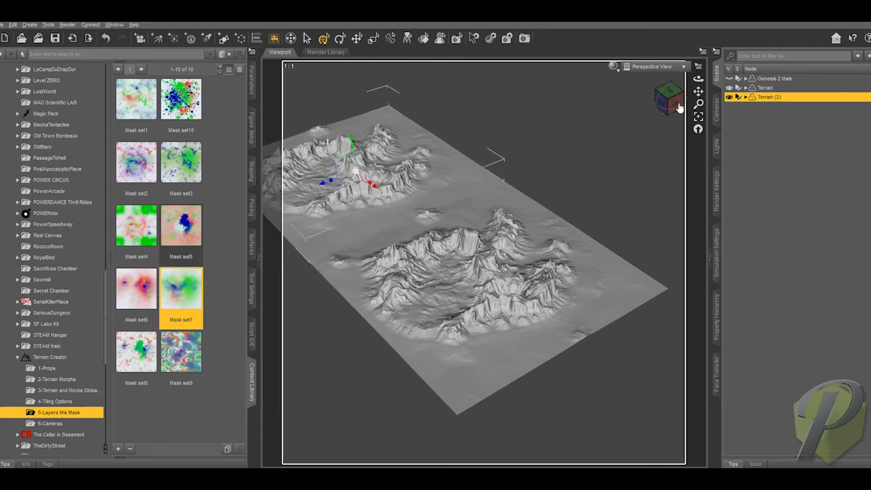
# Duplicate Terrain (2) and slide the new copy along the Z axis until it adjoins the free edge of Terrain (2).
pyautogui.moveTo(673, 101)
pyautogui.mouseDown()
pyautogui.moveTo(708, 89)
pyautogui.moveTo(795, 89)
pyautogui.moveTo(756, 100)
pyautogui.moveTo(701, 90)
pyautogui.moveTo(660, 124)
pyautogui.moveTo(705, 96)
pyautogui.moveTo(669, 117)
pyautogui.moveTo(670, 108)
pyautogui.mouseUp()
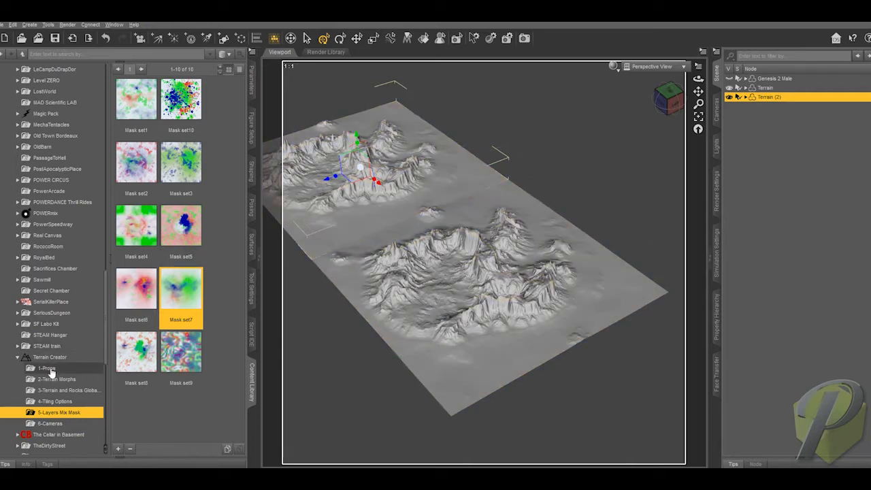
pyautogui.click(51, 368)
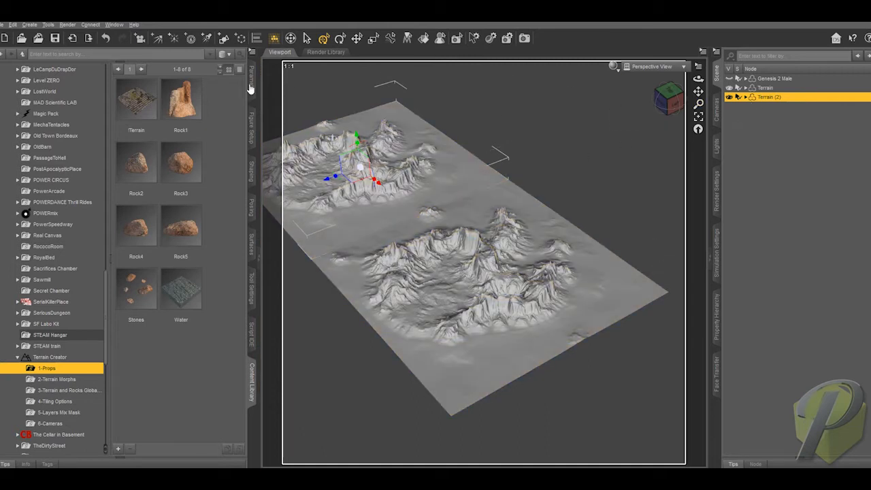
pyautogui.click(12, 25)
pyautogui.moveTo(45, 77)
pyautogui.click(108, 79)
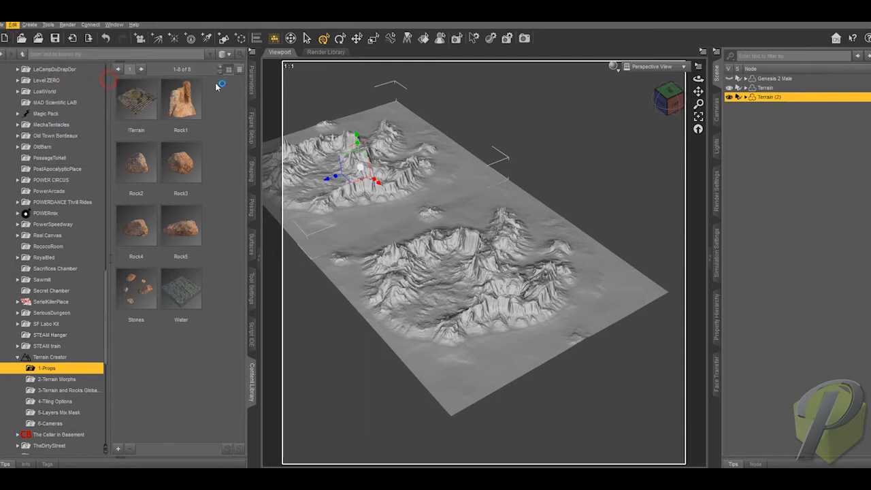
pyautogui.click(769, 106)
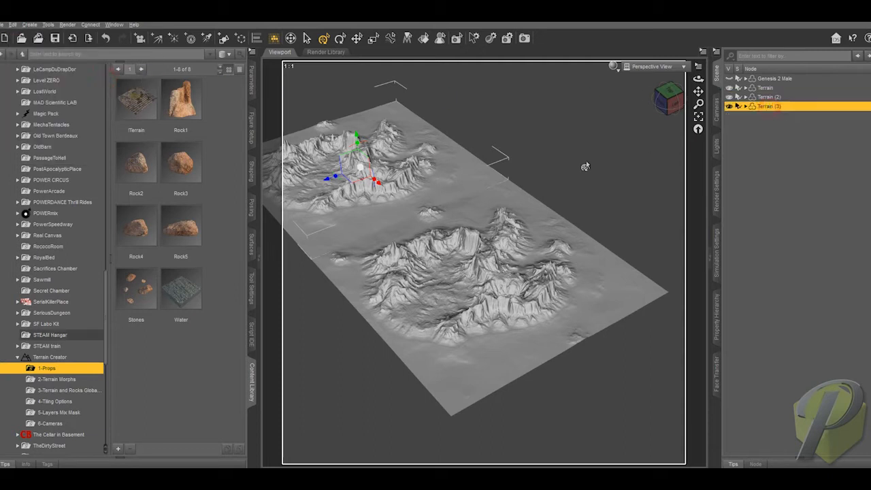
pyautogui.moveTo(396, 161); pyautogui.dragTo(497, 123)
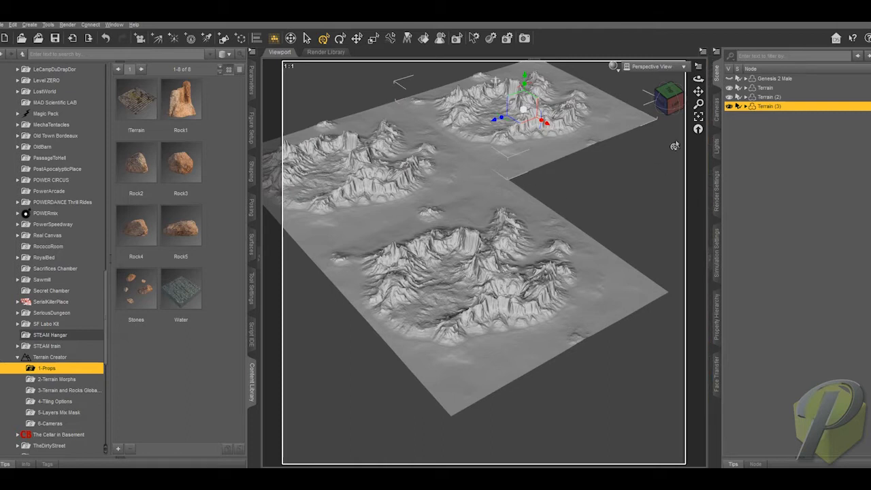
# Select the base of Terrain (3) and apply the Terrain Randomizer to its relief.
pyautogui.moveTo(673, 102)
pyautogui.mouseDown()
pyautogui.moveTo(681, 78)
pyautogui.moveTo(673, 102)
pyautogui.mouseUp()
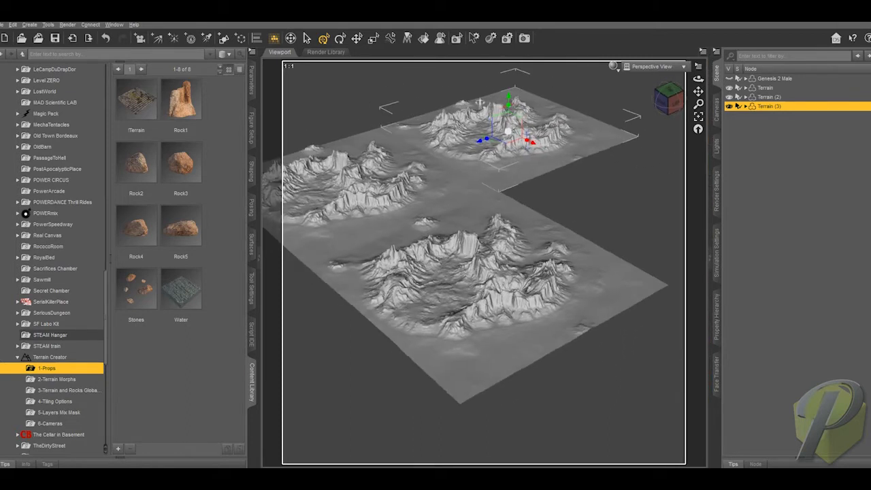
pyautogui.click(545, 161)
pyautogui.click(251, 92)
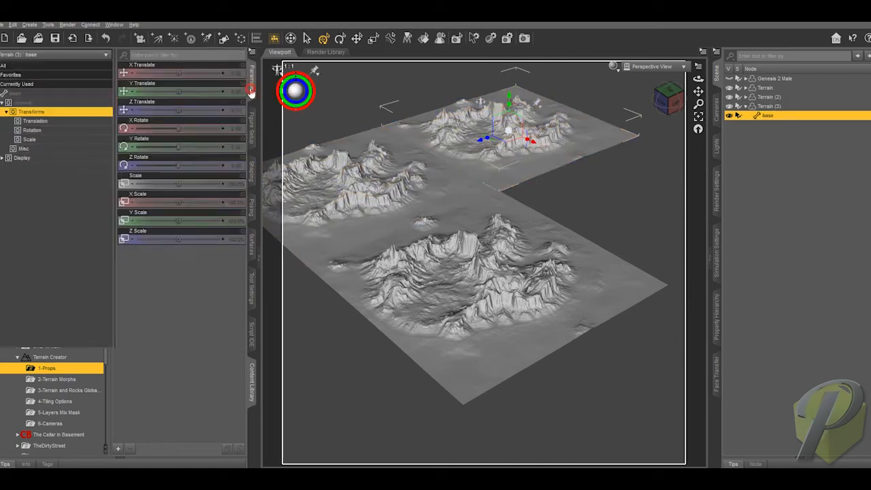
pyautogui.click(252, 381)
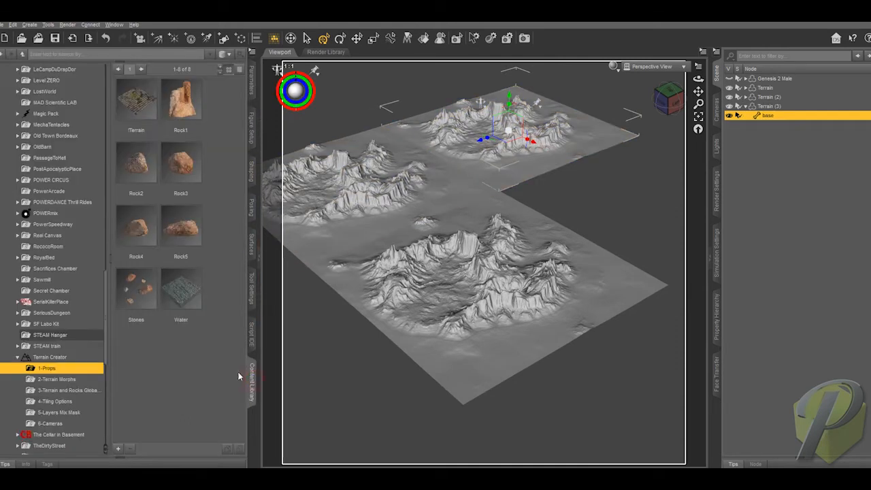
pyautogui.click(58, 382)
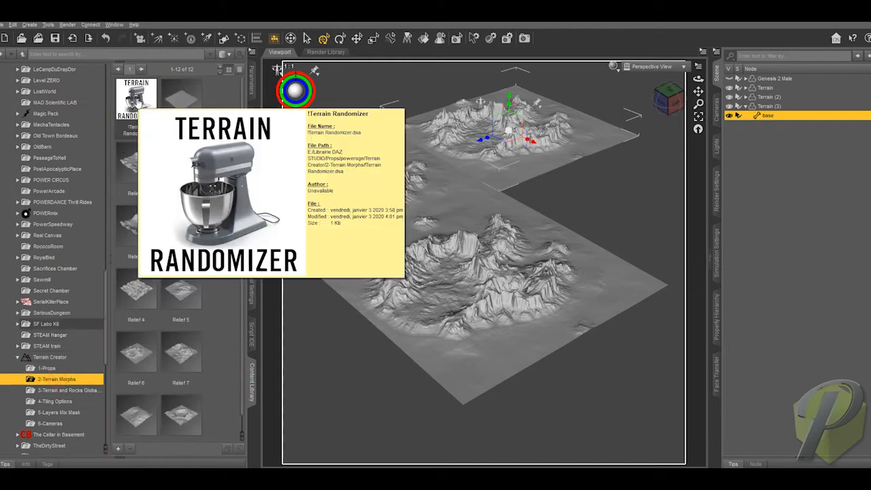
pyautogui.doubleClick(136, 101)
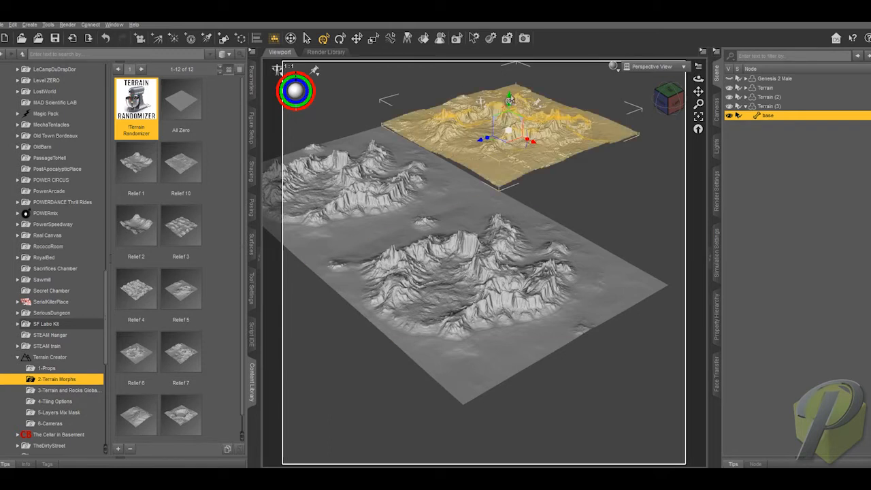
pyautogui.moveTo(508, 100); pyautogui.dragTo(508, 102)
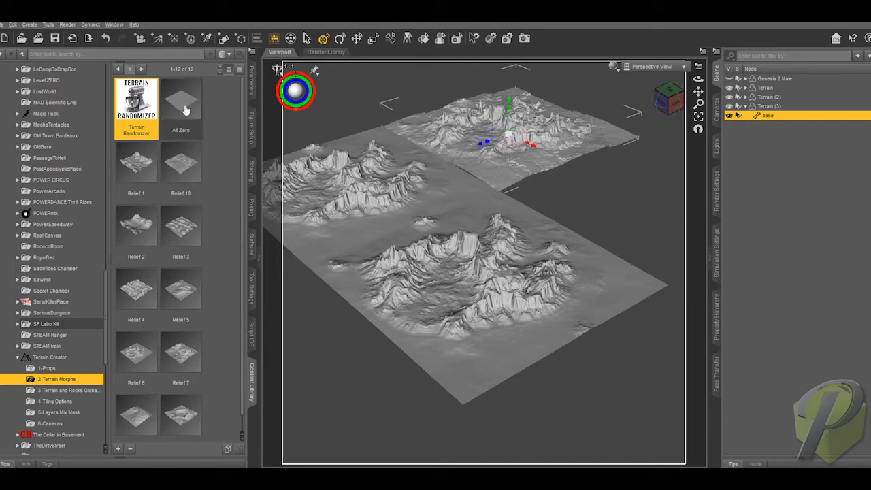
# Replace the third terrain's relief with All Zero followed by Relief 4, and shift it along the Z axis to overlap the neighbouring terrains.
pyautogui.doubleClick(184, 109)
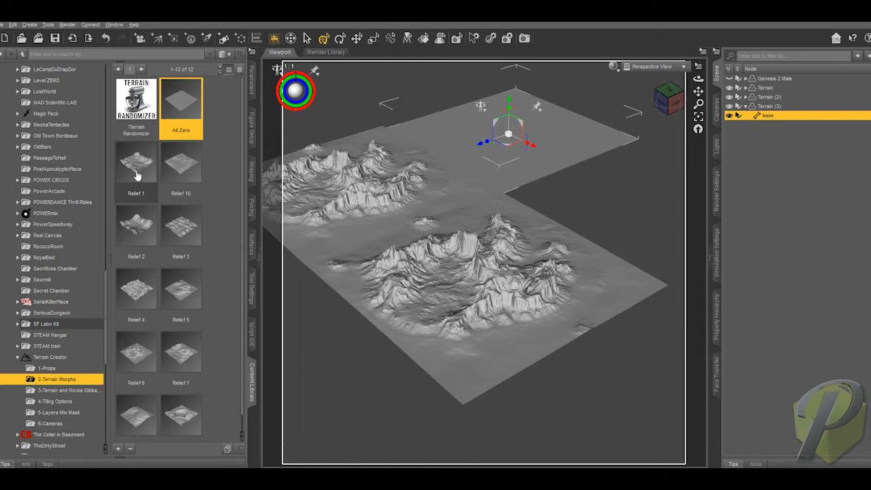
pyautogui.doubleClick(145, 291)
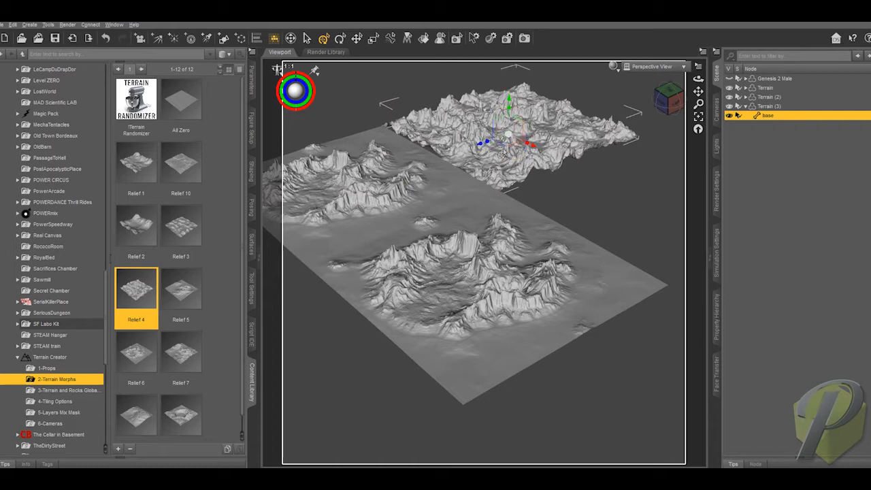
pyautogui.moveTo(476, 145); pyautogui.dragTo(448, 160)
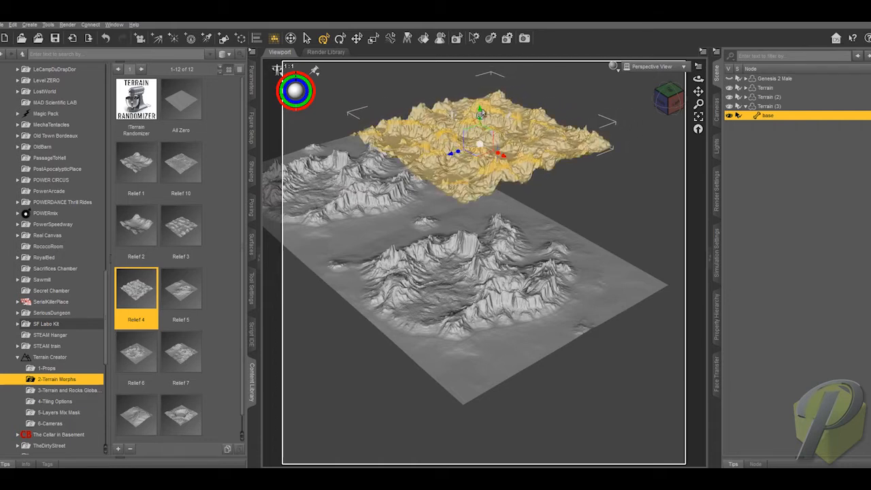
pyautogui.moveTo(480, 118); pyautogui.dragTo(478, 112)
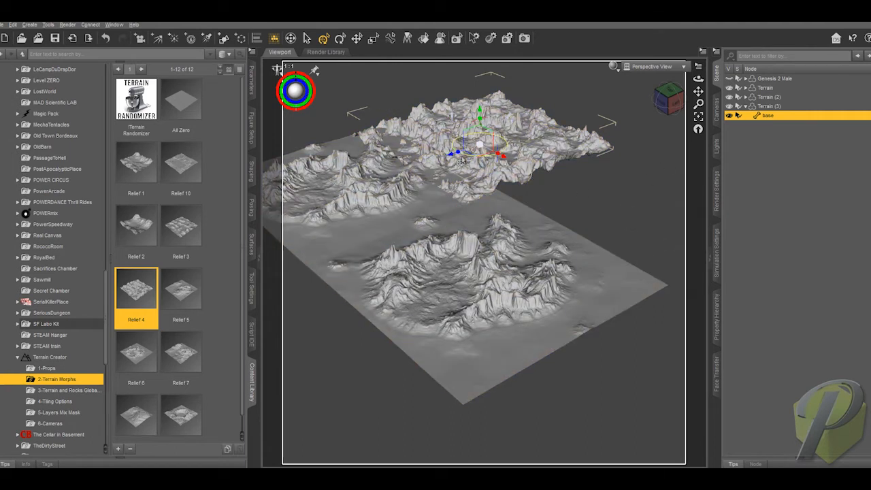
# Shift Terrain (3) back and forth along the Z axis to try different overlaps with the neighbouring terrains.
pyautogui.moveTo(464, 158); pyautogui.dragTo(470, 156)
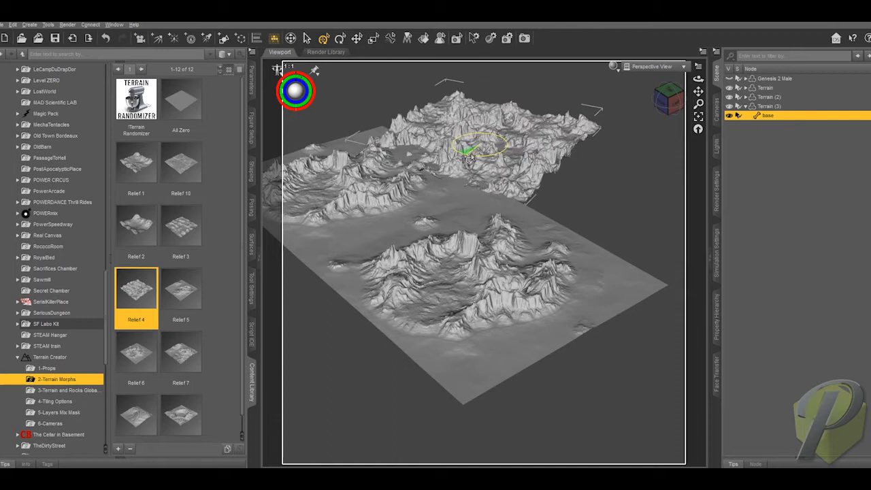
pyautogui.moveTo(459, 164); pyautogui.dragTo(468, 164)
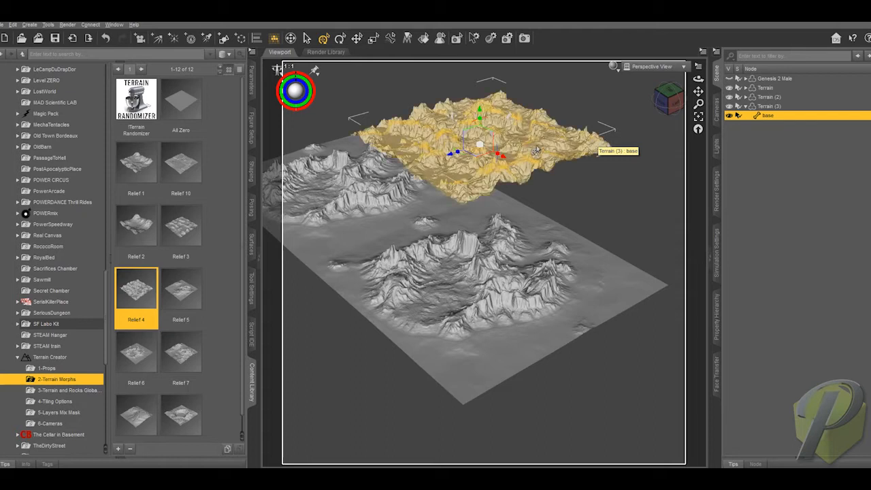
# Delete the duplicates Terrain (3) and Terrain (2) from the scene, keeping only the original terrain.
pyautogui.click(768, 106)
pyautogui.press('Delete')
pyautogui.click(769, 99)
pyautogui.press('Delete')
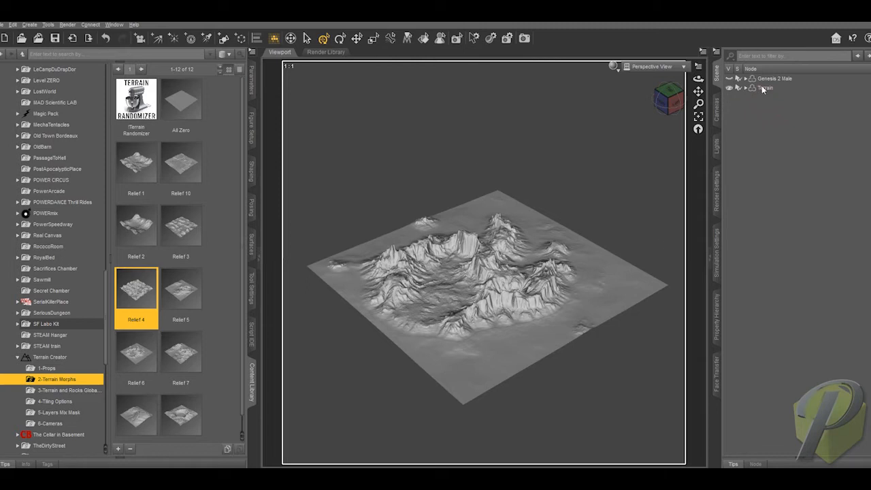
# Select the remaining Terrain and set the viewport's draw style to NVIDIA Iray.
pyautogui.click(763, 88)
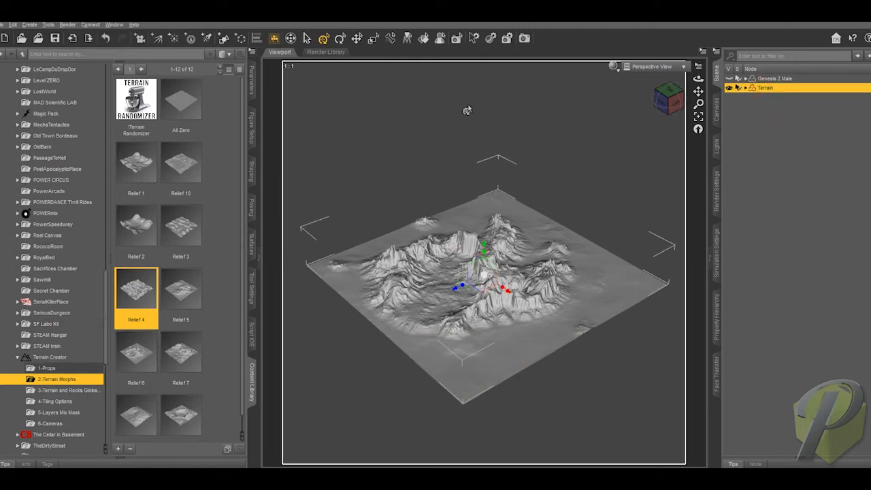
pyautogui.click(613, 68)
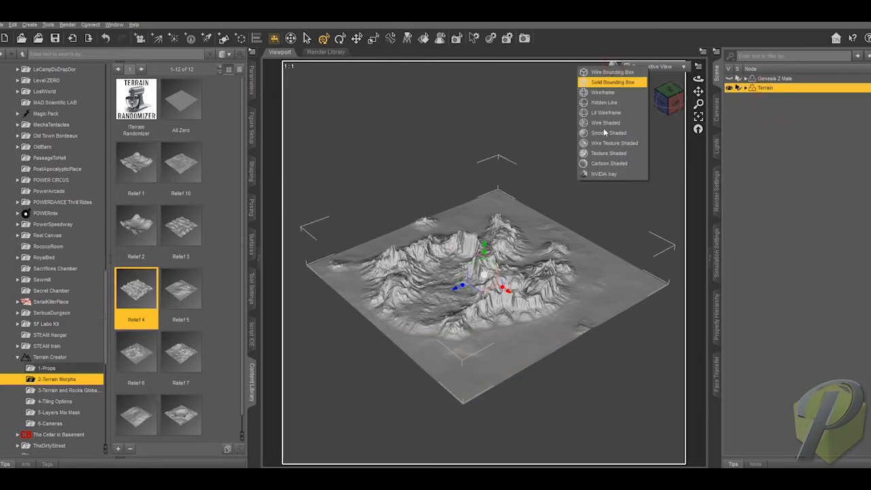
pyautogui.click(601, 173)
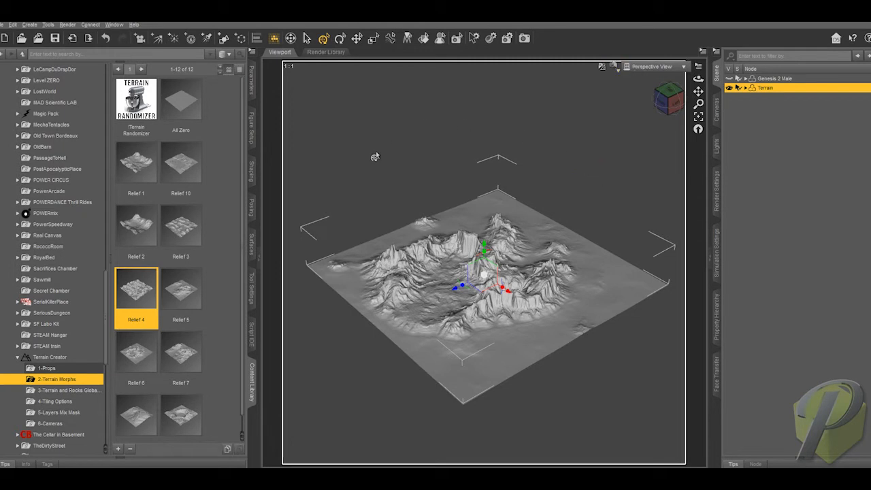
# Try the layer mix masks Mask set7, set9, set8, set6, set7 and set5 on the terrain, ending with Mask set3.
pyautogui.click(60, 411)
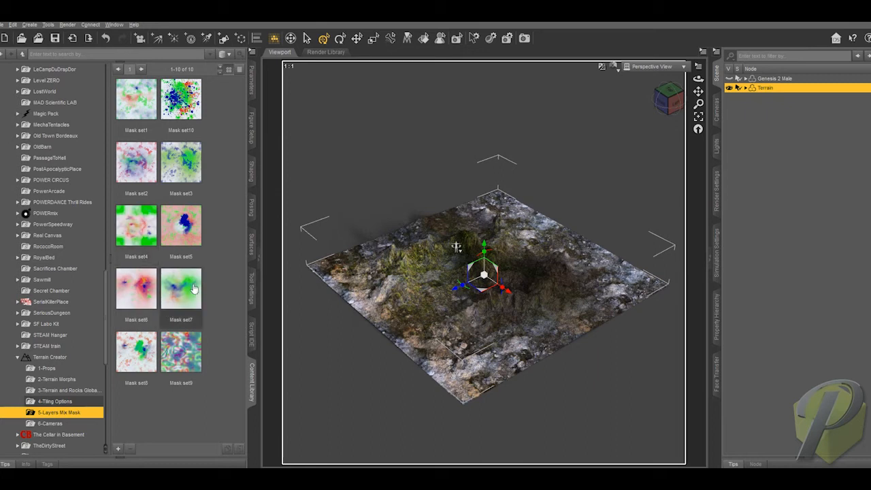
pyautogui.doubleClick(194, 289)
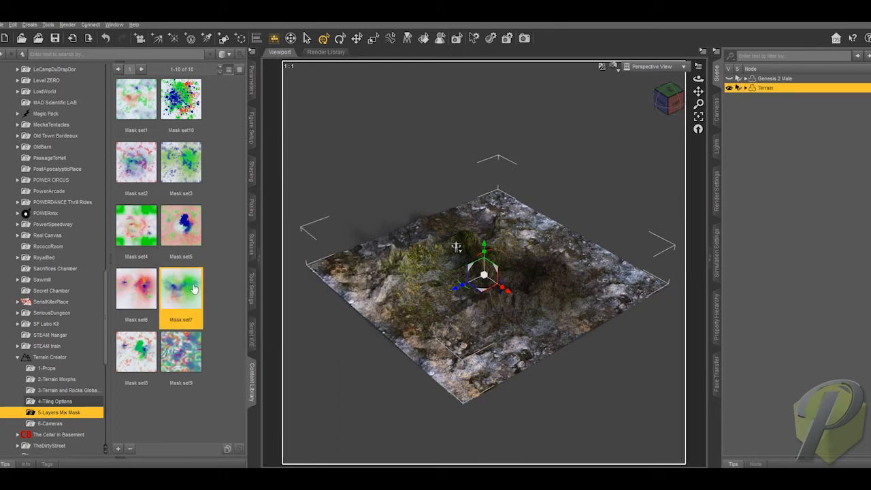
pyautogui.click(183, 356)
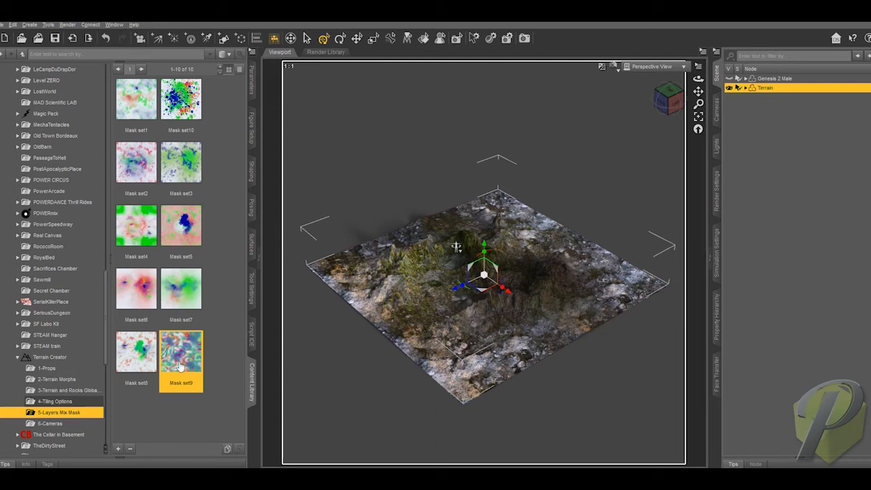
pyautogui.moveTo(180, 367)
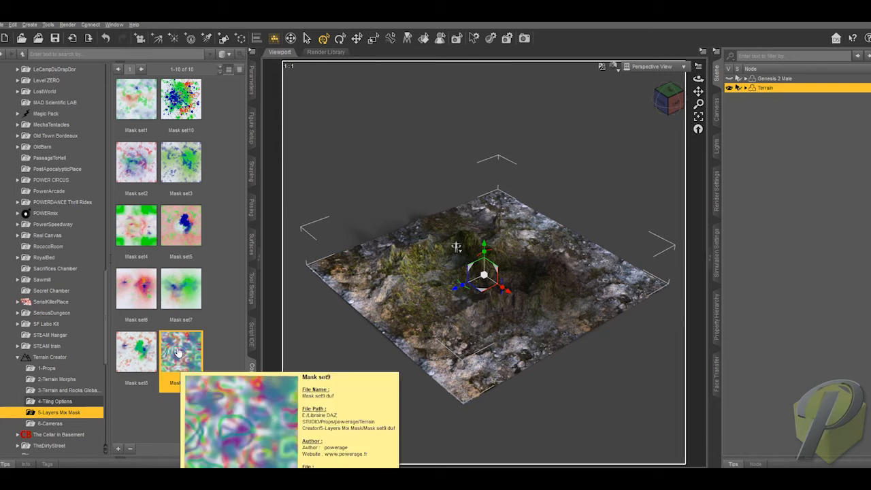
pyautogui.doubleClick(177, 352)
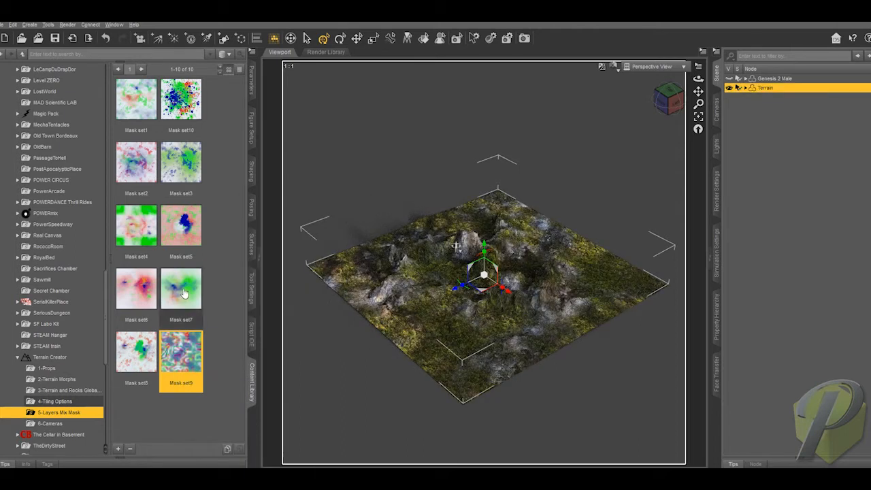
pyautogui.doubleClick(139, 354)
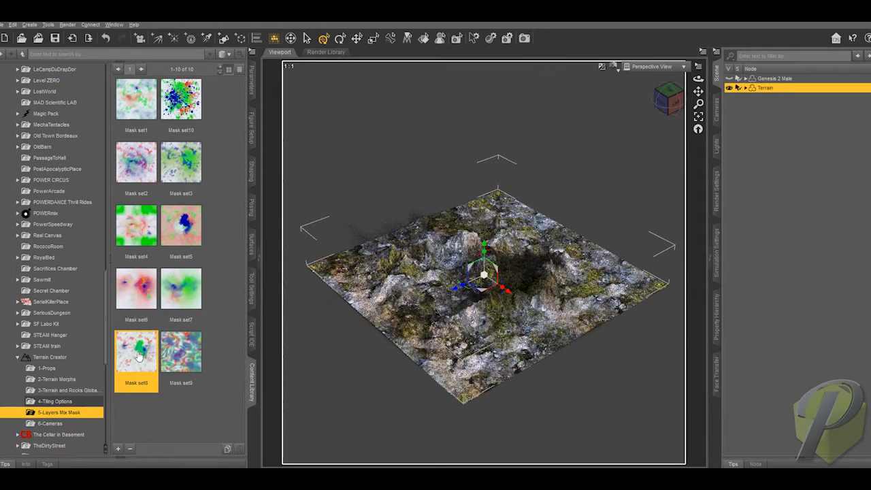
pyautogui.doubleClick(148, 290)
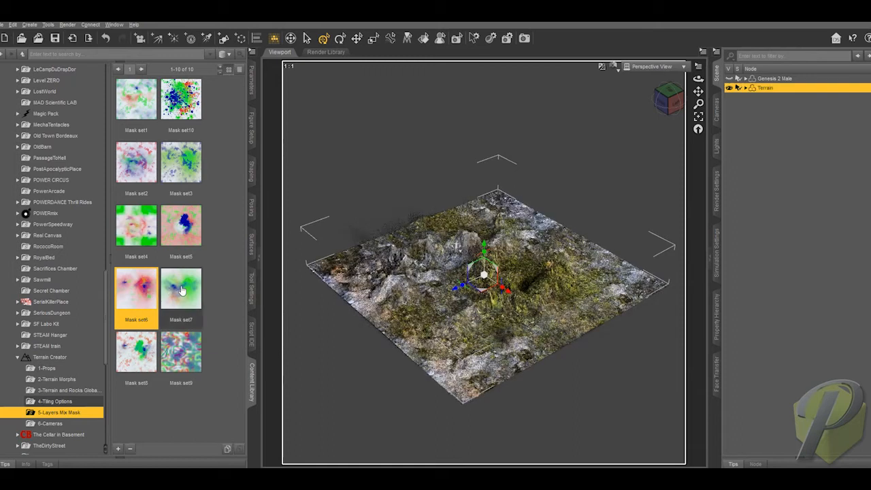
pyautogui.doubleClick(181, 291)
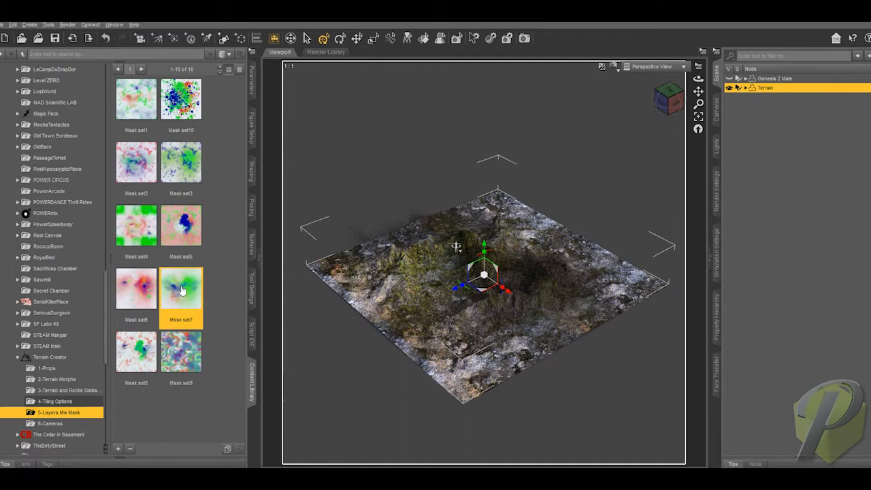
pyautogui.doubleClick(185, 230)
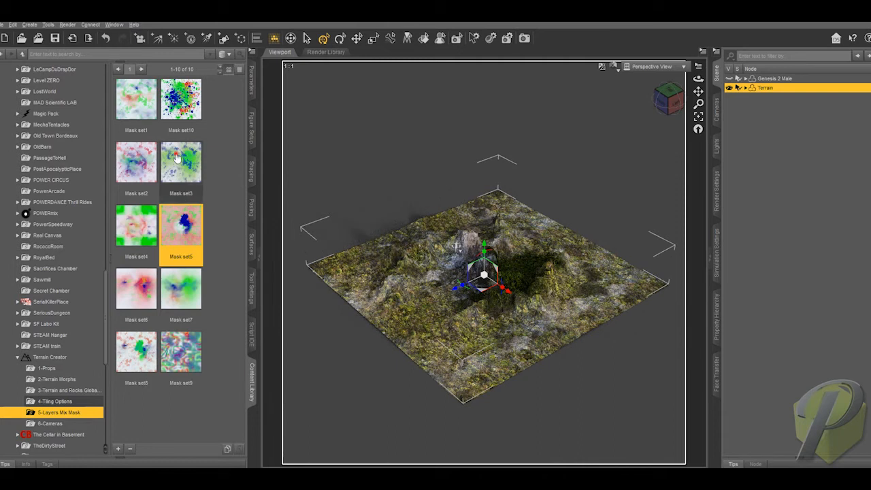
pyautogui.doubleClick(177, 158)
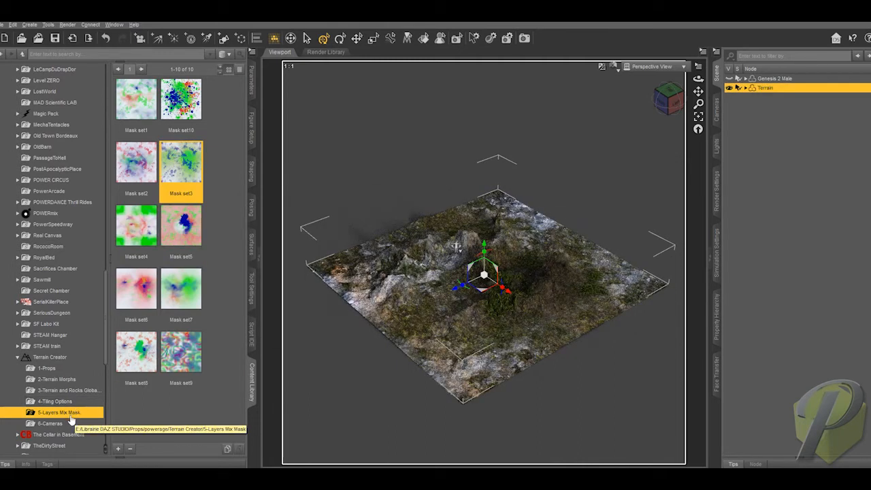
# Load the Closeup camera preset from the Terrain Creator cameras and look through the new camera in the viewport.
pyautogui.click(51, 423)
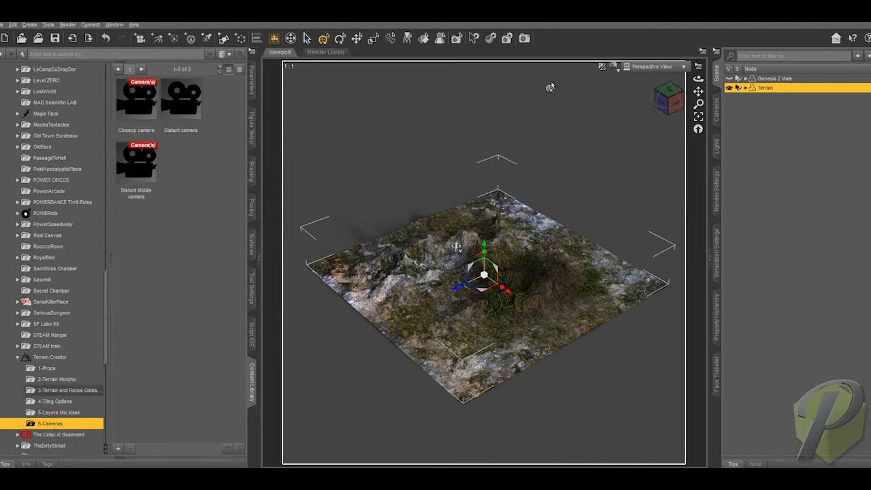
pyautogui.click(307, 39)
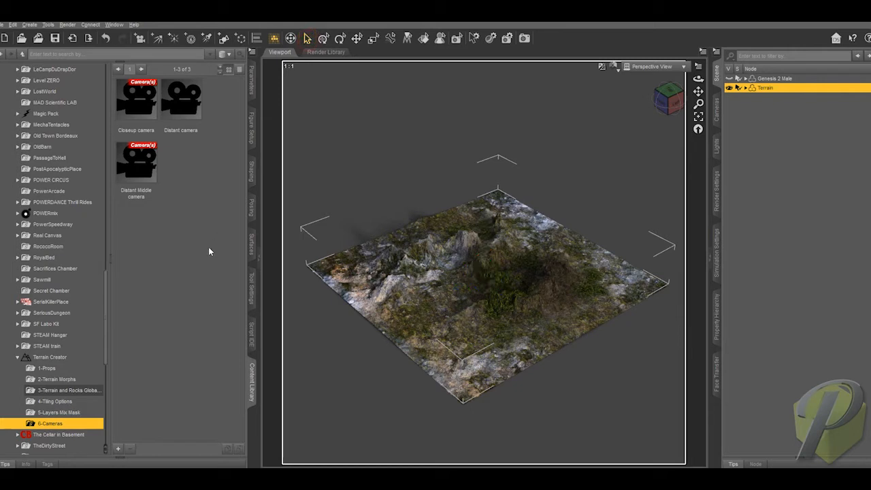
pyautogui.doubleClick(145, 104)
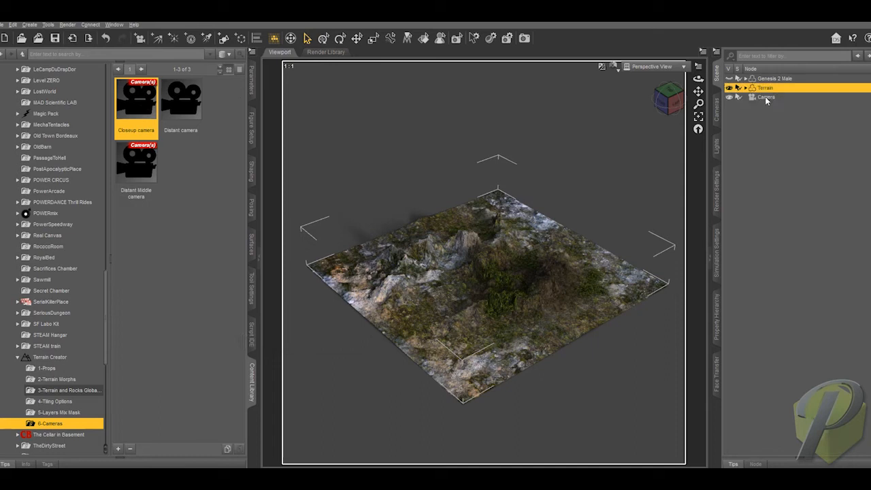
pyautogui.click(765, 98)
pyautogui.click(650, 67)
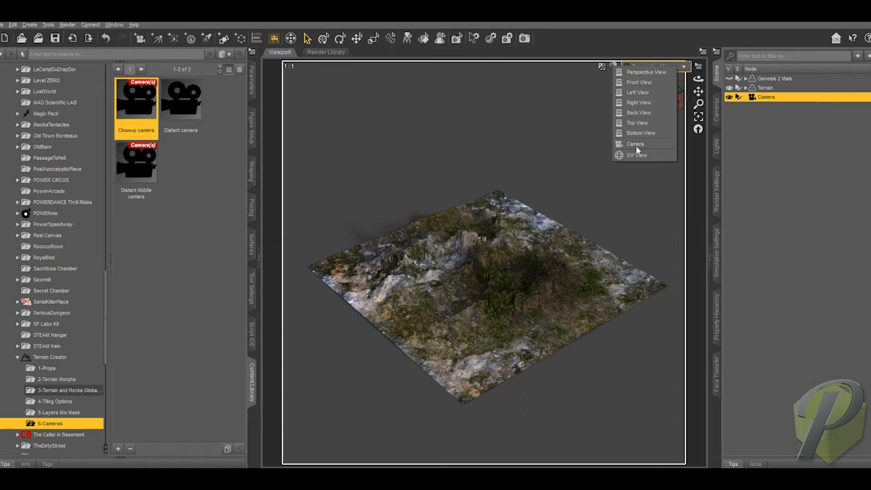
pyautogui.click(636, 144)
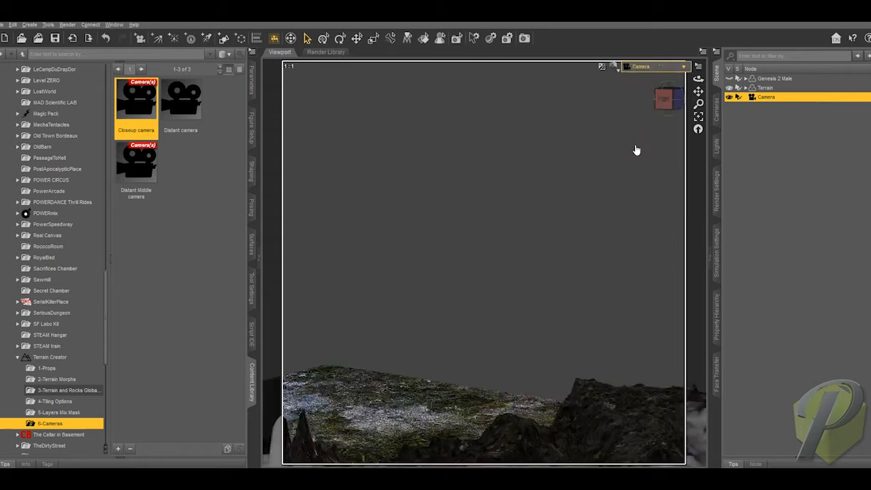
# Pan, orbit and zoom the closeup camera to frame the steep cliffs of the terrain.
pyautogui.moveTo(698, 91); pyautogui.dragTo(698, 57)
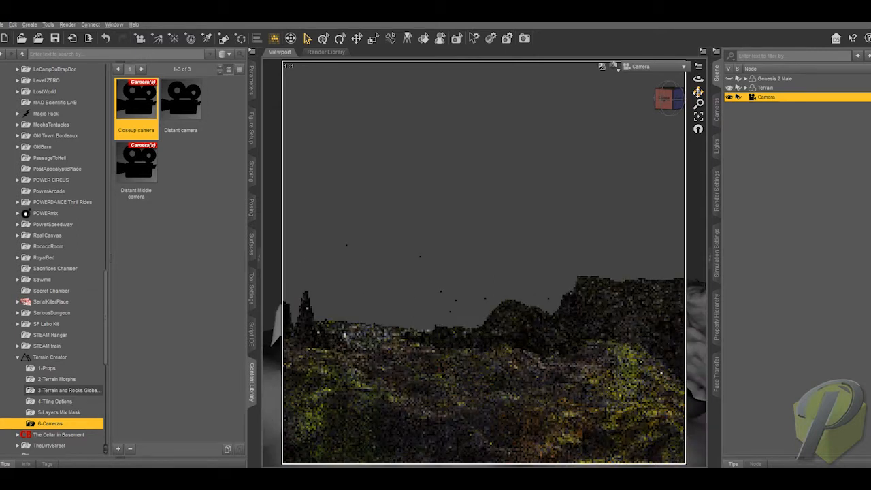
pyautogui.moveTo(673, 102); pyautogui.dragTo(593, 115)
pyautogui.click(698, 105)
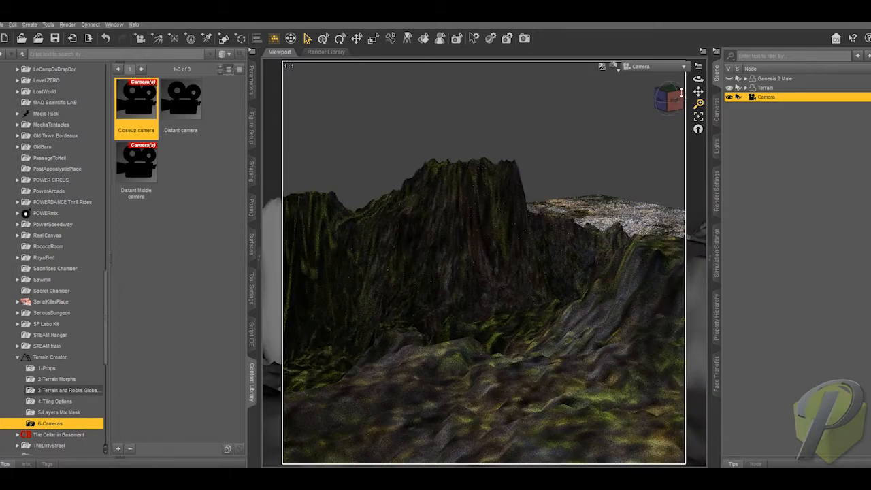
pyautogui.moveTo(673, 104)
pyautogui.mouseDown()
pyautogui.moveTo(685, 100)
pyautogui.moveTo(669, 140)
pyautogui.mouseUp()
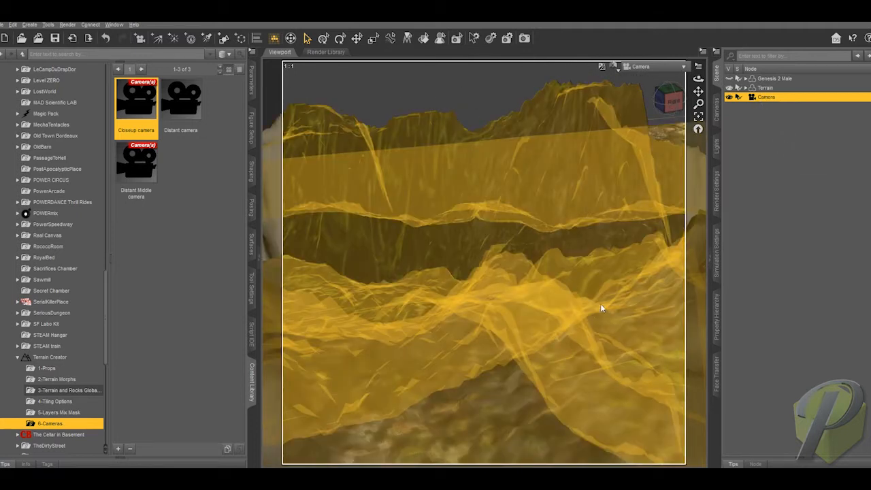
# Apply the Distant camera preset, followed by the Distant Middle camera preset.
pyautogui.doubleClick(195, 113)
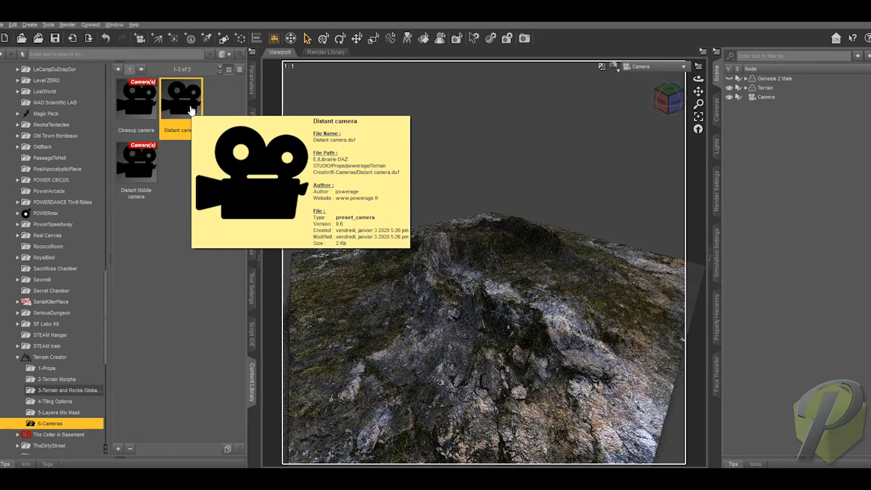
pyautogui.click(144, 173)
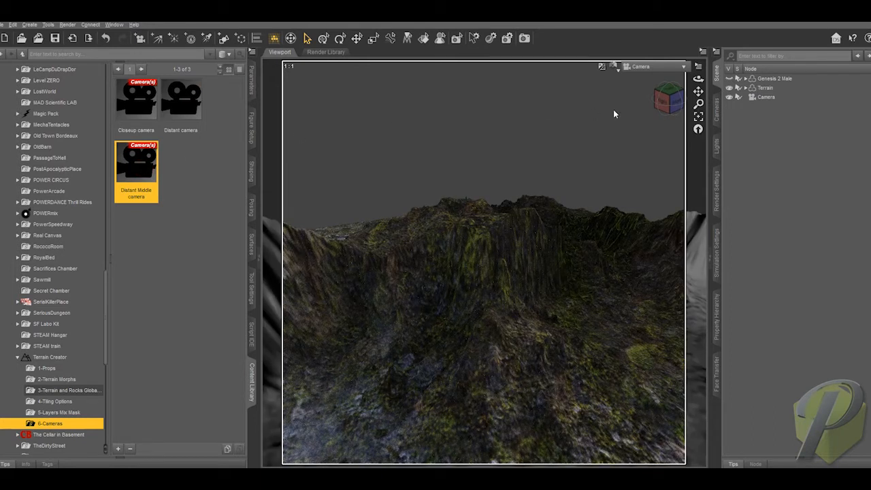
# Orbit, zoom and pan the Distant Middle camera to frame the valley and the cliffs around it.
pyautogui.moveTo(666, 100); pyautogui.dragTo(668, 102)
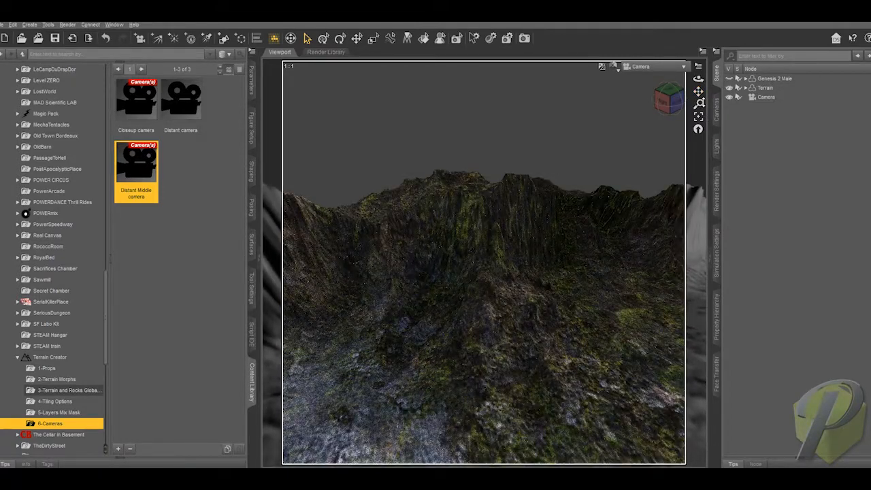
pyautogui.moveTo(699, 104)
pyautogui.mouseDown()
pyautogui.moveTo(699, 114)
pyautogui.moveTo(699, 106)
pyautogui.mouseUp()
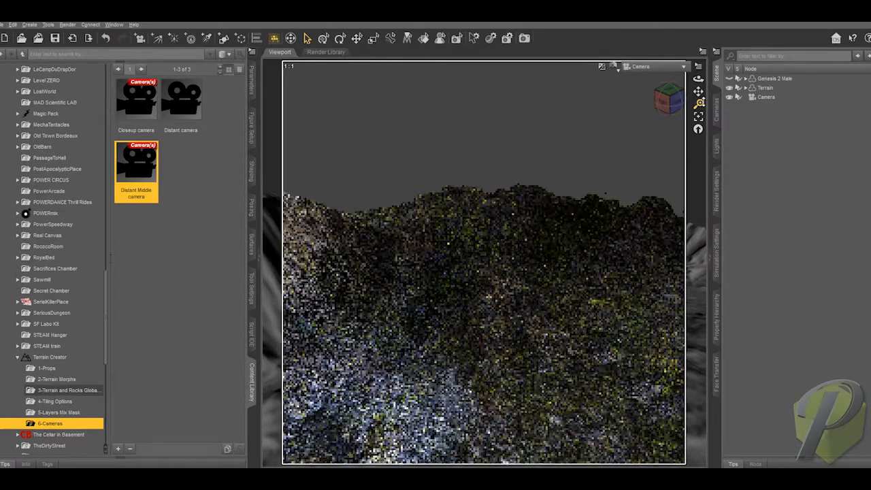
pyautogui.moveTo(671, 105); pyautogui.dragTo(653, 107)
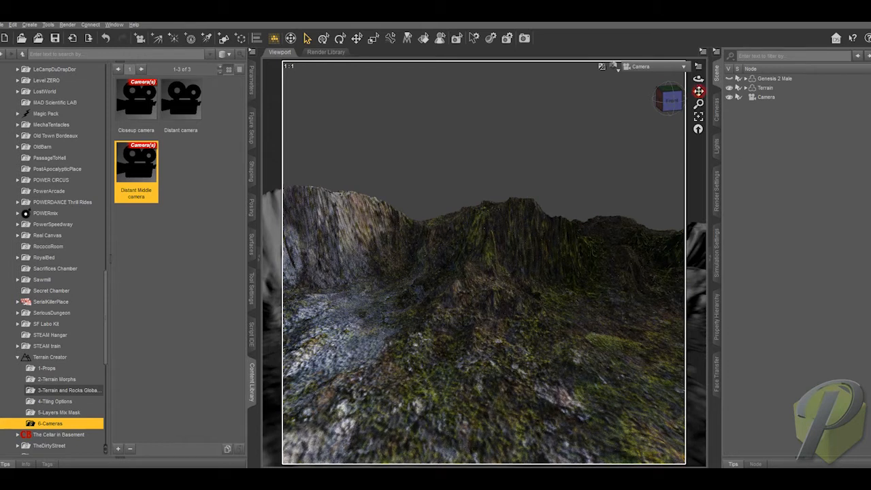
pyautogui.moveTo(699, 91); pyautogui.dragTo(699, 79)
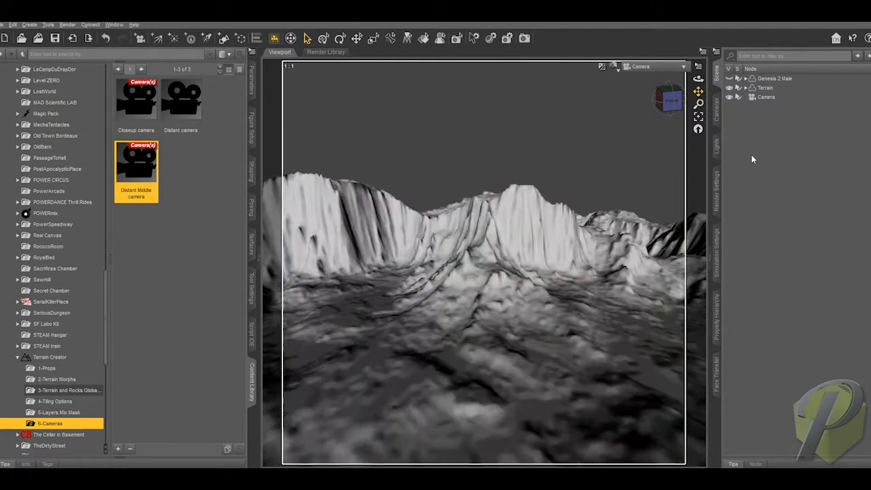
# Select the Camera in the scene and return the viewport to Perspective View, with a slight orbit around the terrain.
pyautogui.click(765, 89)
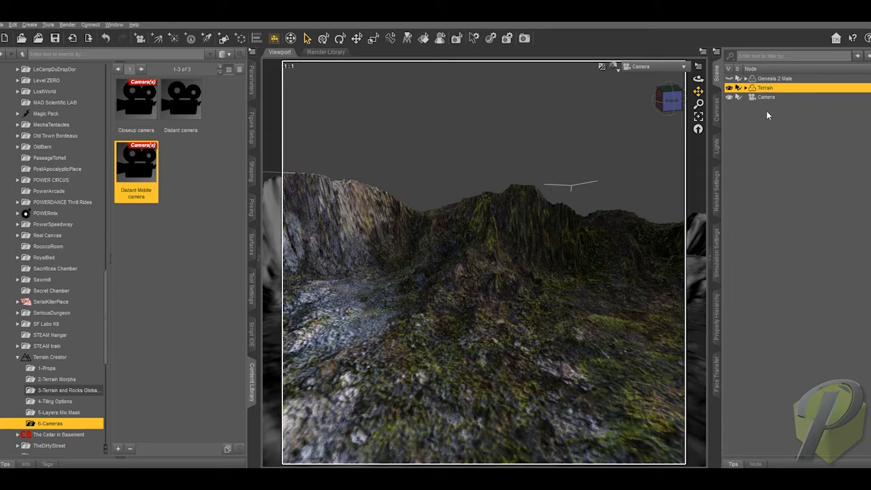
pyautogui.click(766, 99)
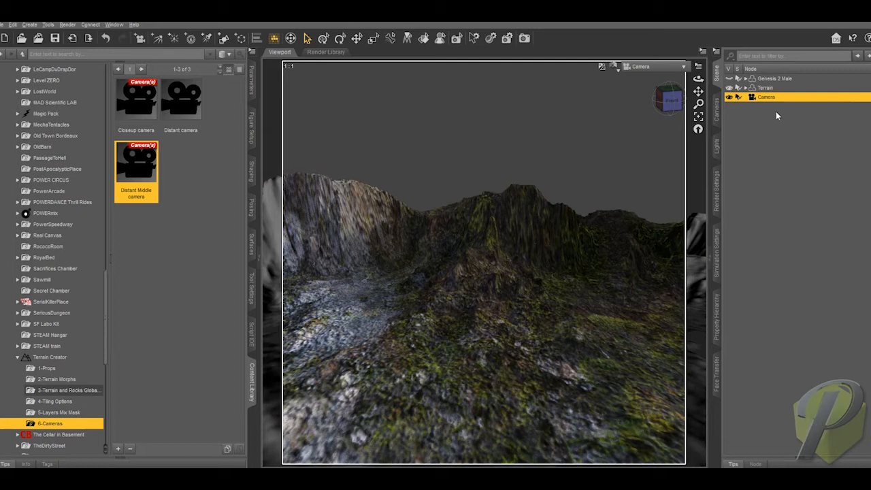
pyautogui.click(641, 67)
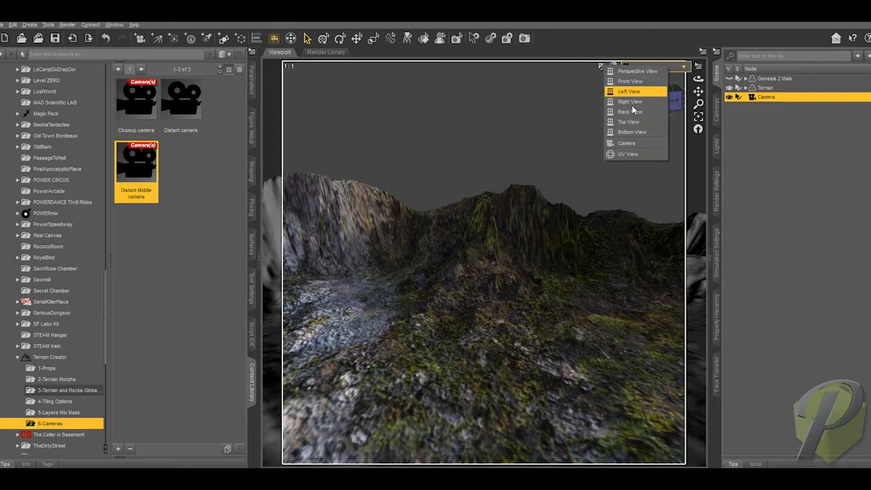
pyautogui.click(637, 72)
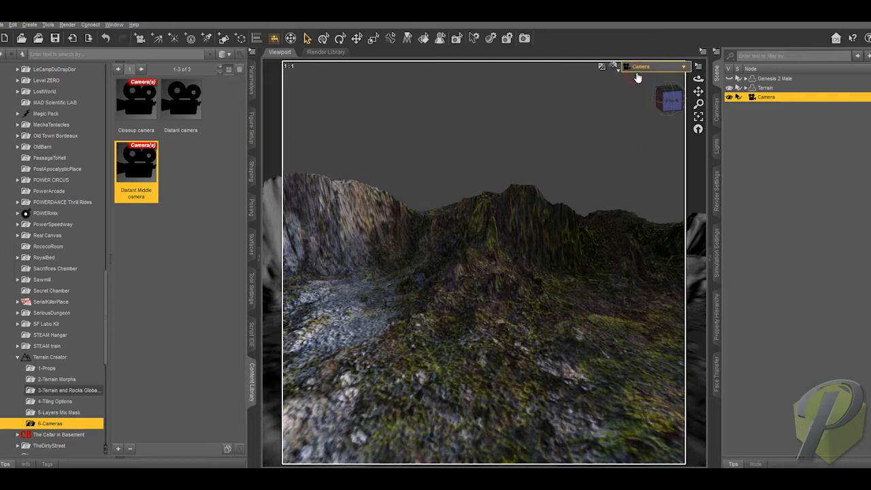
pyautogui.moveTo(663, 103)
pyautogui.mouseDown()
pyautogui.moveTo(635, 103)
pyautogui.moveTo(663, 104)
pyautogui.mouseUp()
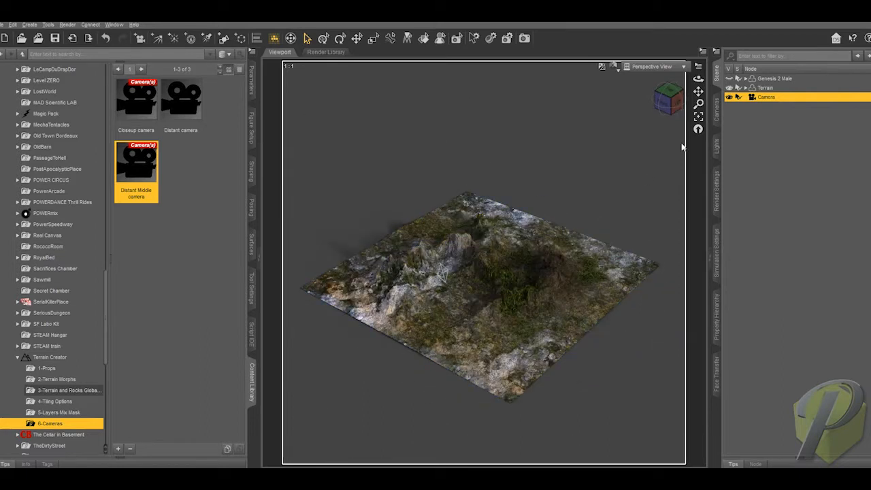
# Toggle the Camera's visibility off and on in the scene, and make the hidden Genesis 2 Male figure visible.
pyautogui.click(729, 97)
pyautogui.click(728, 97)
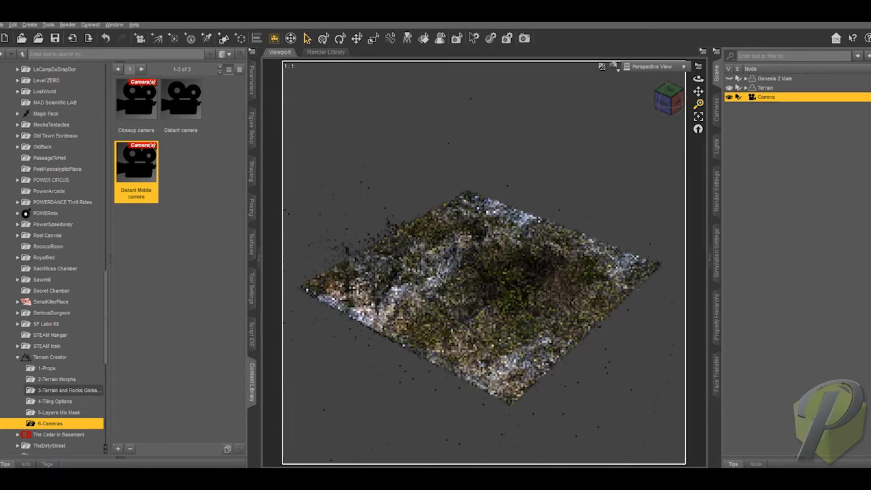
pyautogui.click(729, 79)
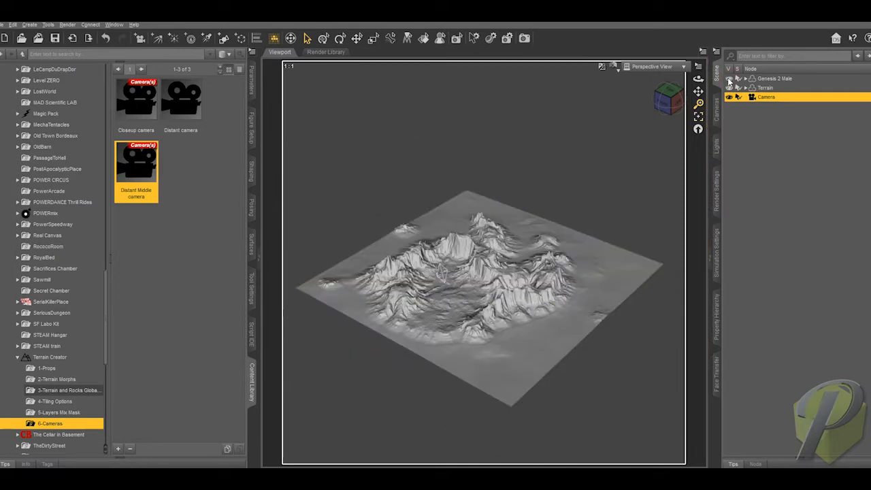
# Move the Genesis 2 Male figure horizontally across the terrain to the area next to the Camera.
pyautogui.click(768, 79)
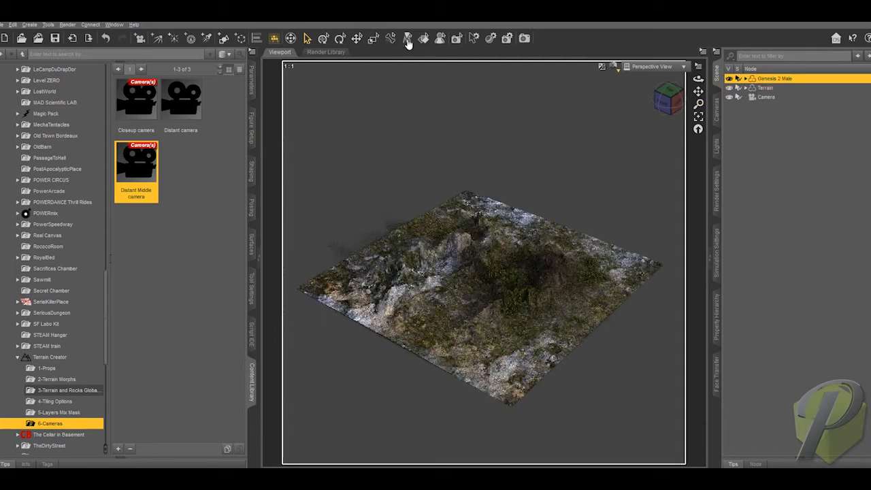
pyautogui.click(323, 38)
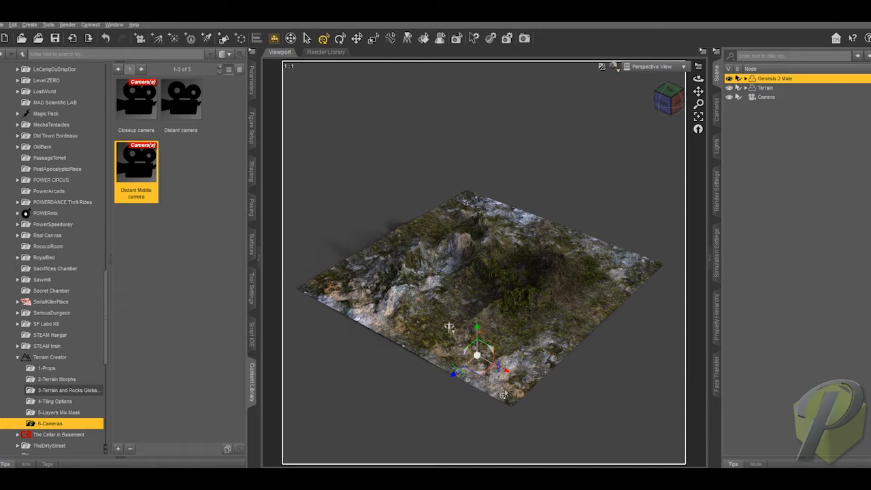
pyautogui.click(765, 97)
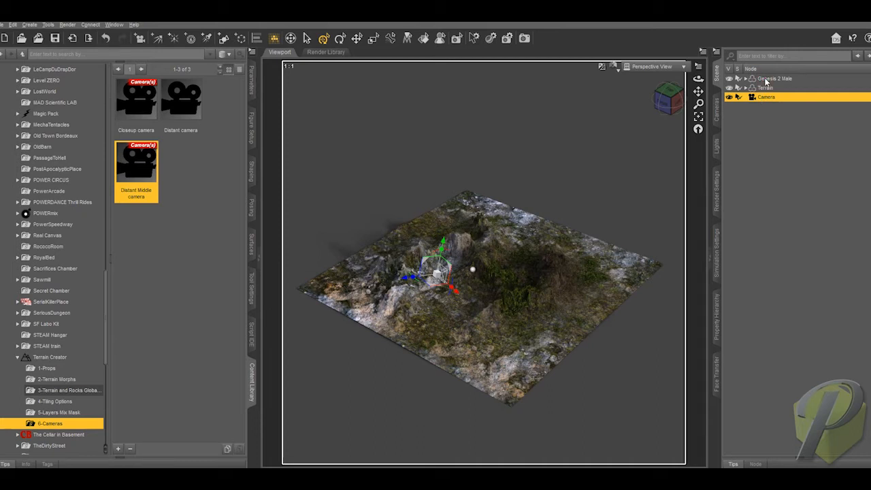
pyautogui.click(766, 79)
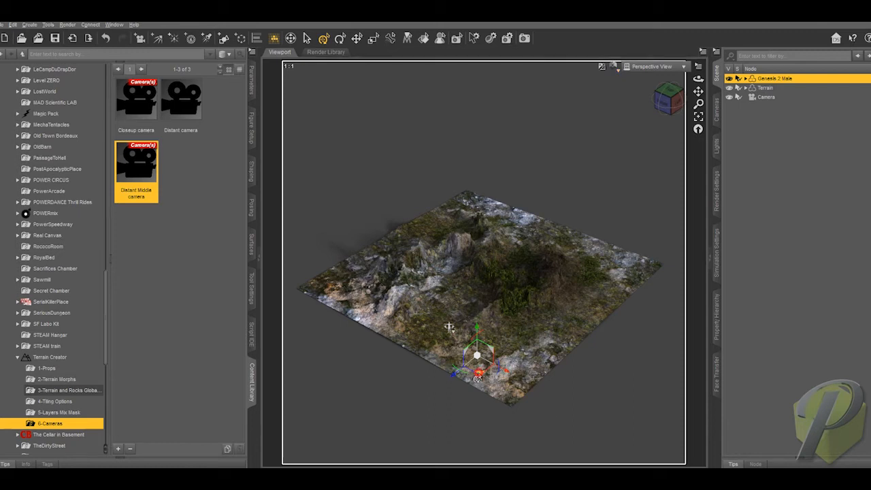
pyautogui.moveTo(461, 349); pyautogui.dragTo(444, 288)
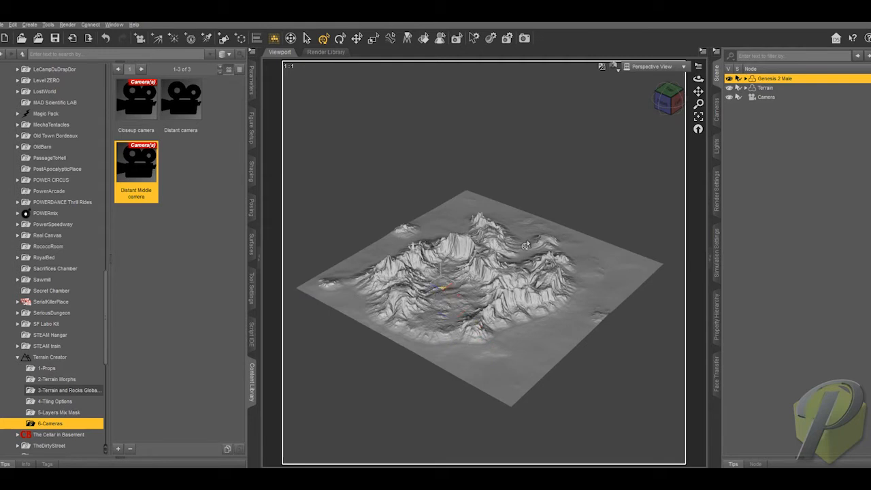
pyautogui.click(765, 97)
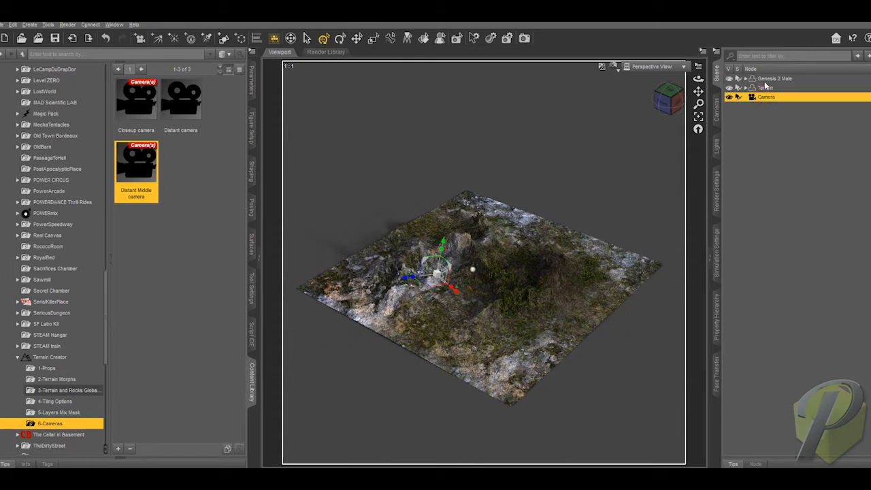
pyautogui.click(766, 79)
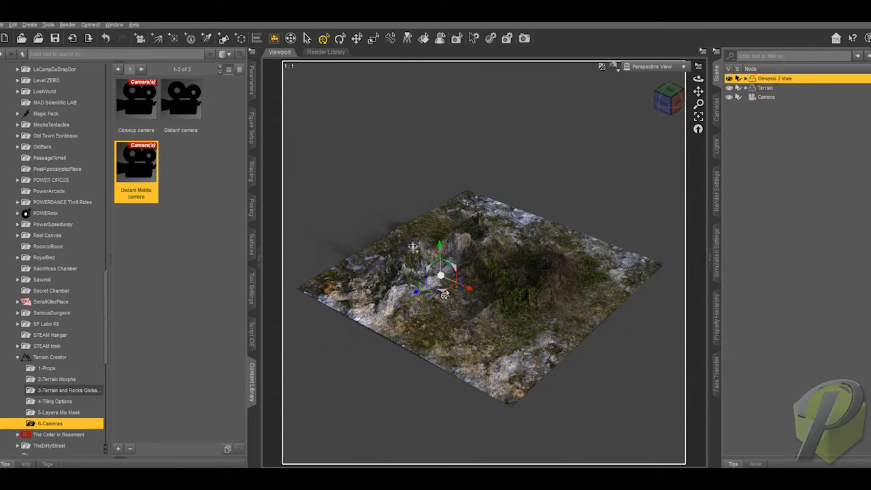
pyautogui.moveTo(444, 291); pyautogui.dragTo(452, 291)
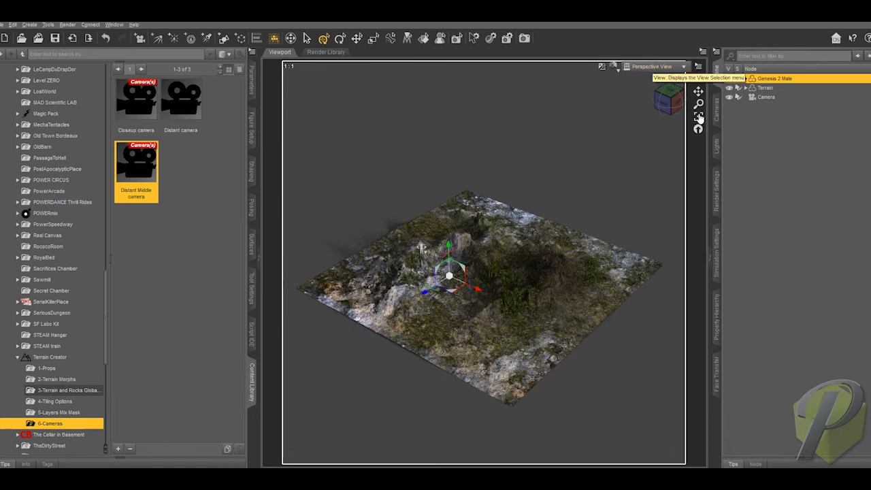
# Frame the Genesis 2 Male figure and raise it vertically until its feet stand on the terrain surface.
pyautogui.click(699, 116)
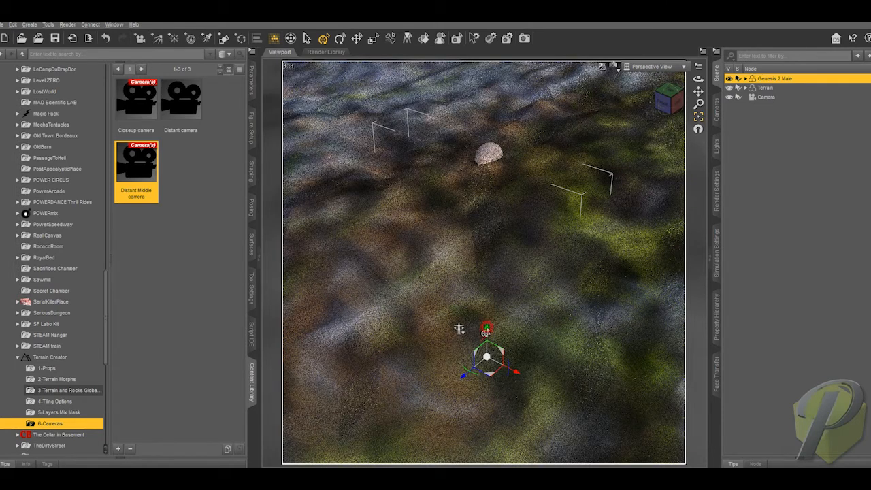
pyautogui.moveTo(486, 332); pyautogui.dragTo(502, 121)
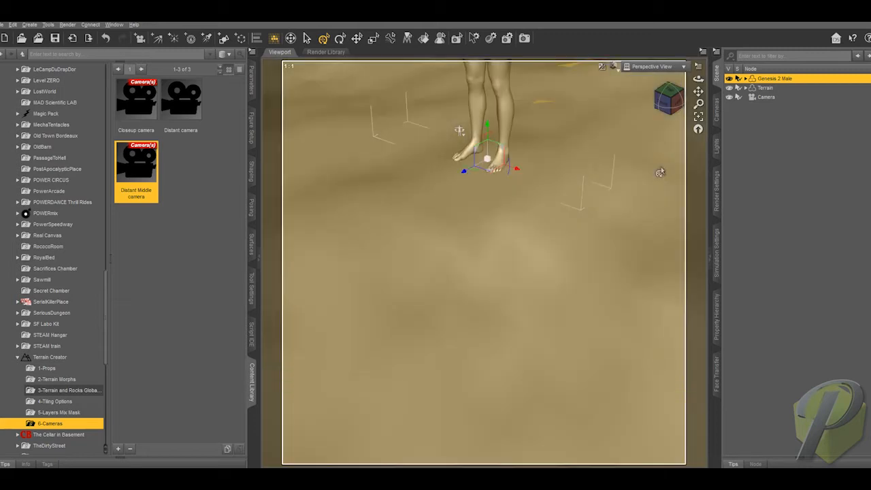
pyautogui.click(699, 119)
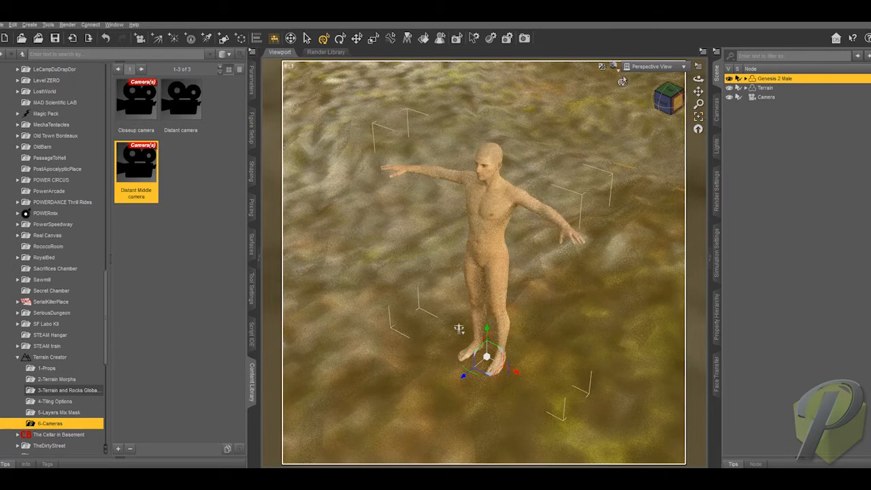
# Check the figure's placement on the terrain through the Camera view, without the manipulator, and return to Perspective View.
pyautogui.click(652, 67)
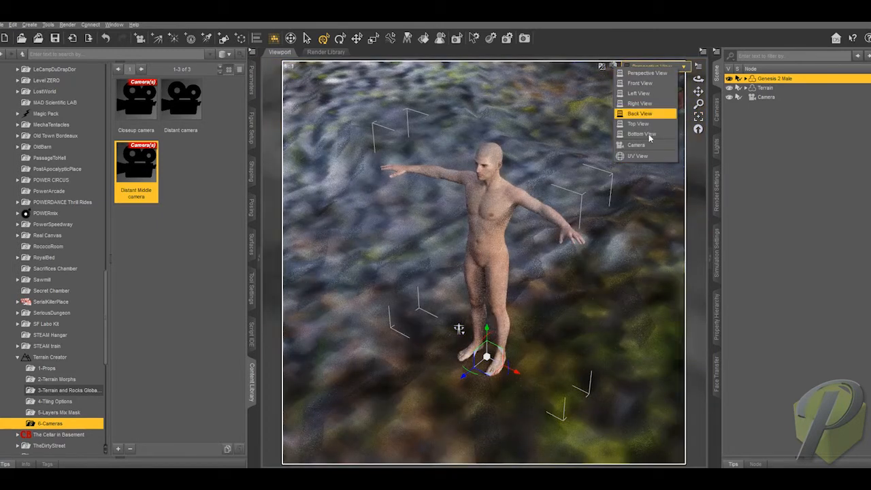
pyautogui.click(636, 145)
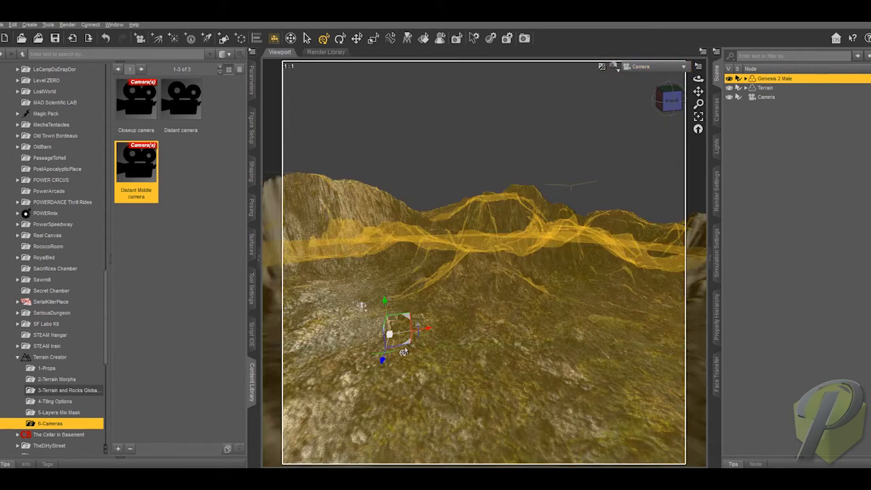
pyautogui.click(307, 38)
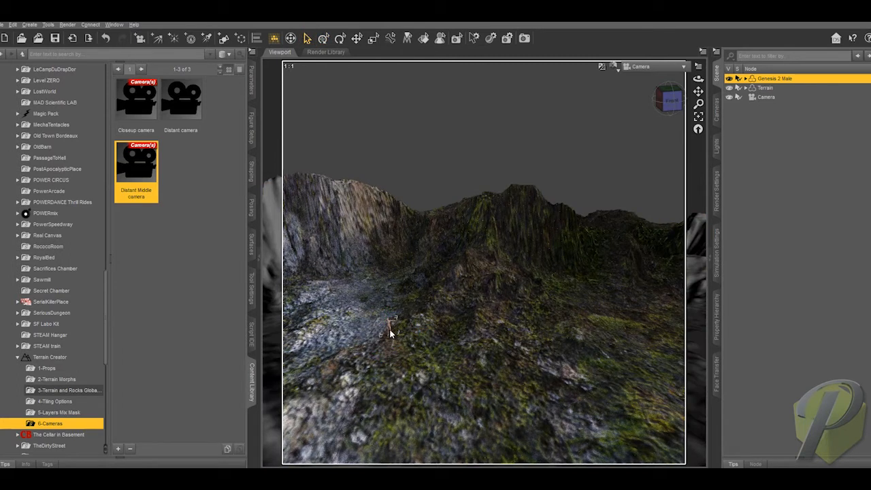
pyautogui.click(642, 67)
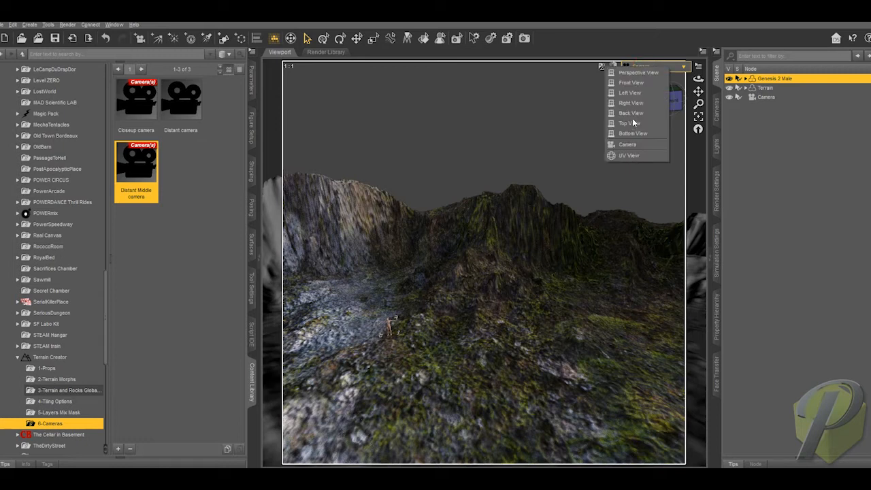
pyautogui.click(636, 72)
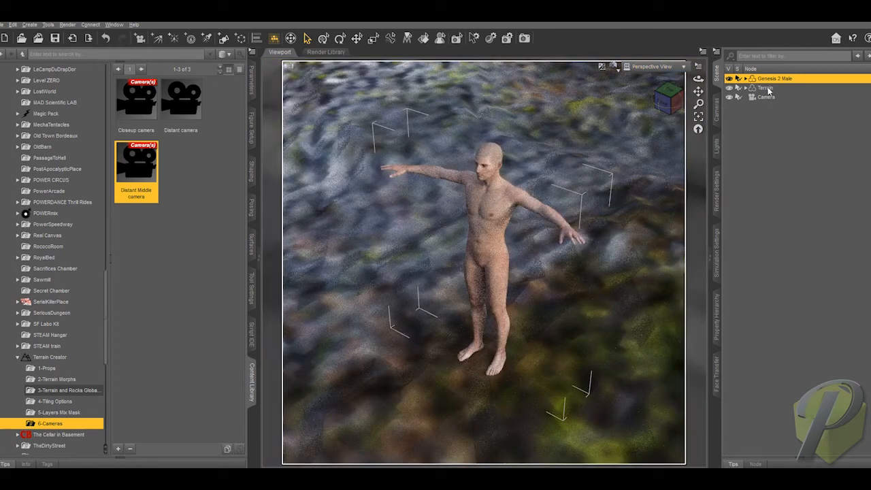
# Frame the whole terrain, select the Camera and set the viewport's draw style to Texture Shaded.
pyautogui.click(768, 88)
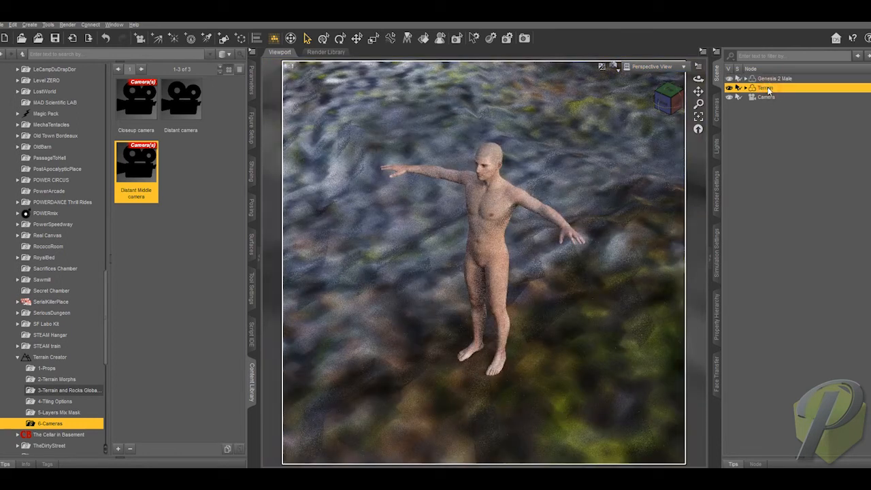
pyautogui.click(699, 117)
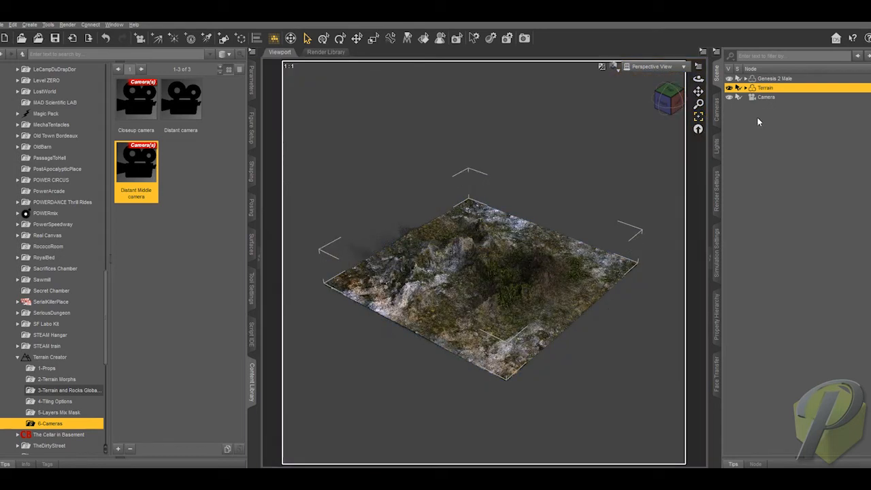
pyautogui.click(765, 97)
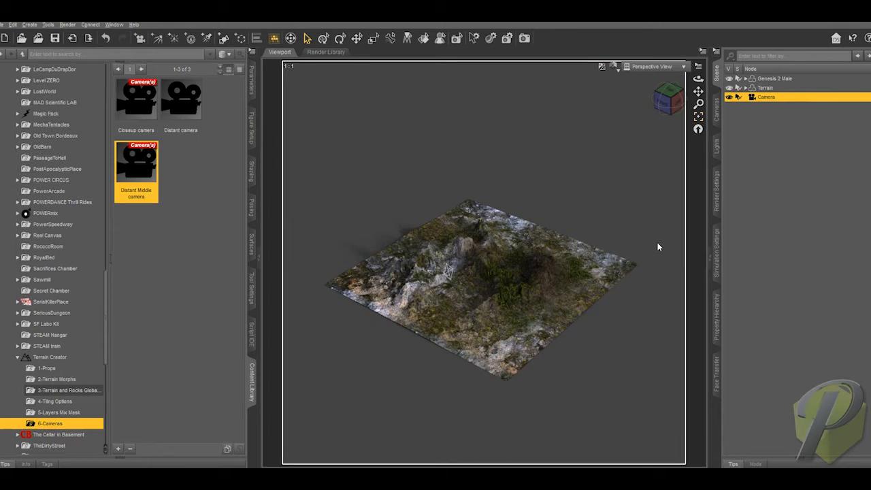
pyautogui.click(615, 68)
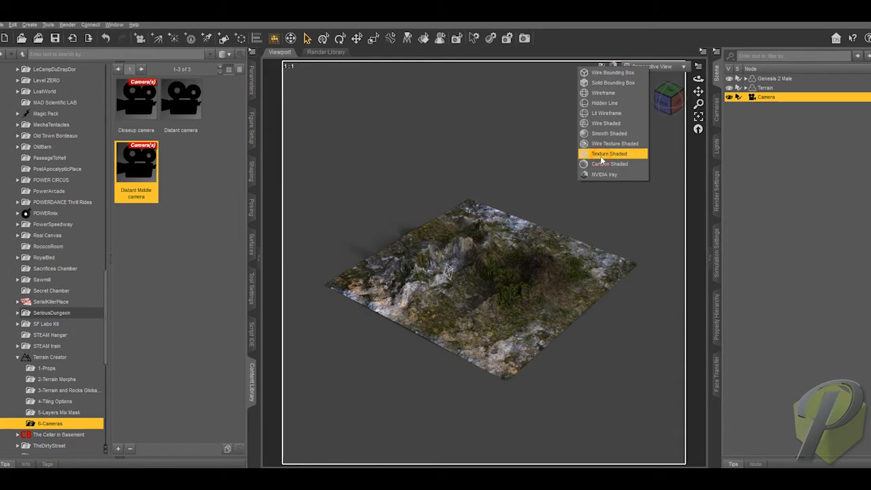
pyautogui.click(601, 157)
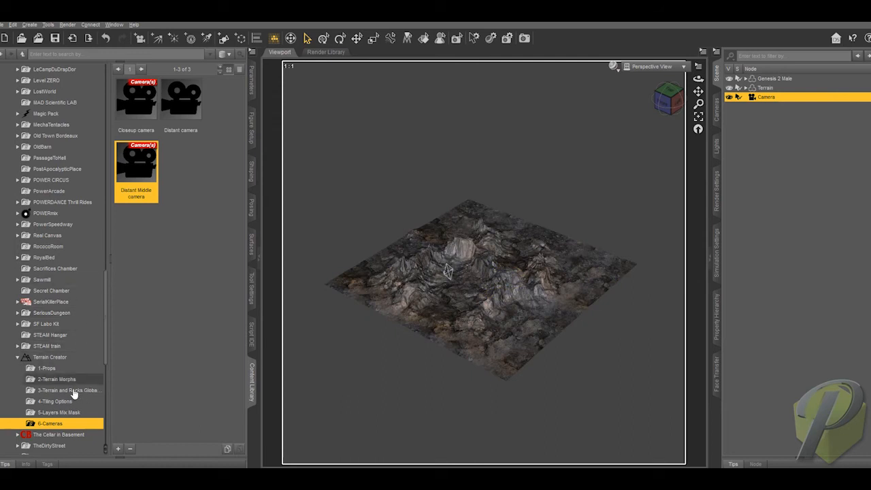
# Load the Rock5 prop from the Terrain Creator props and select it in the scene.
pyautogui.click(48, 368)
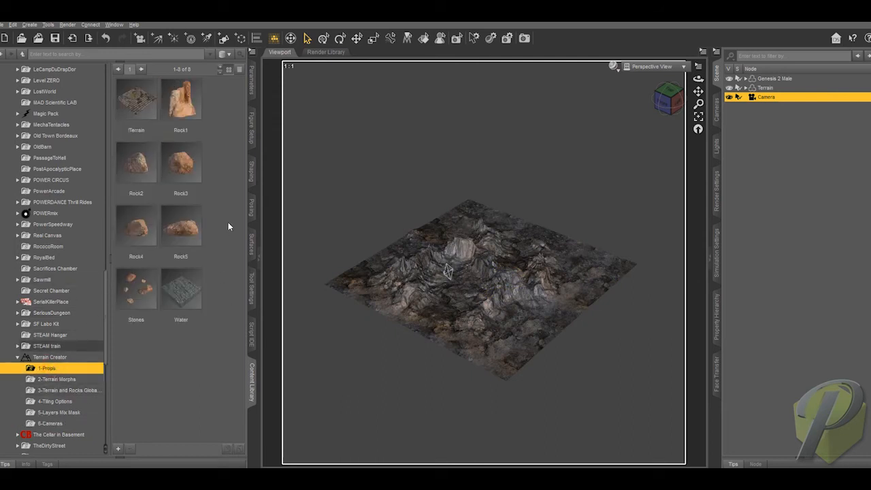
pyautogui.click(185, 230)
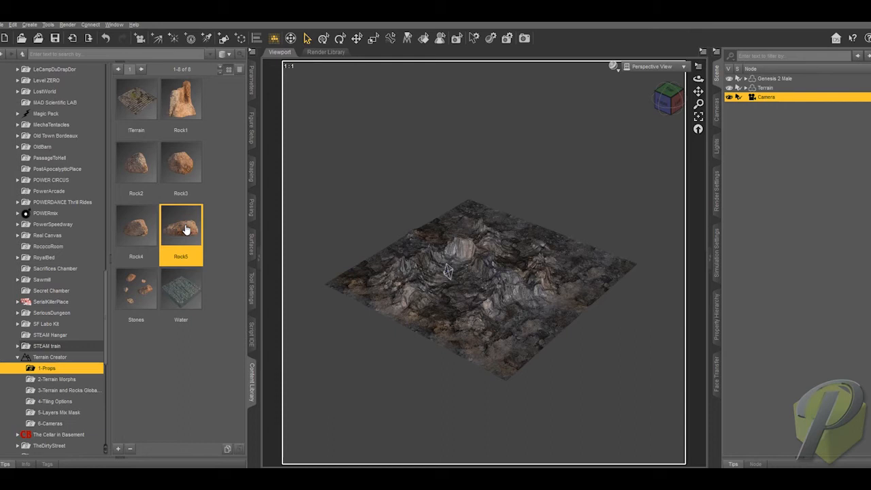
pyautogui.doubleClick(185, 230)
pyautogui.click(764, 106)
# Move rock5 with the Universal tool toward the Camera's area of the terrain and lower it slightly.
pyautogui.click(323, 39)
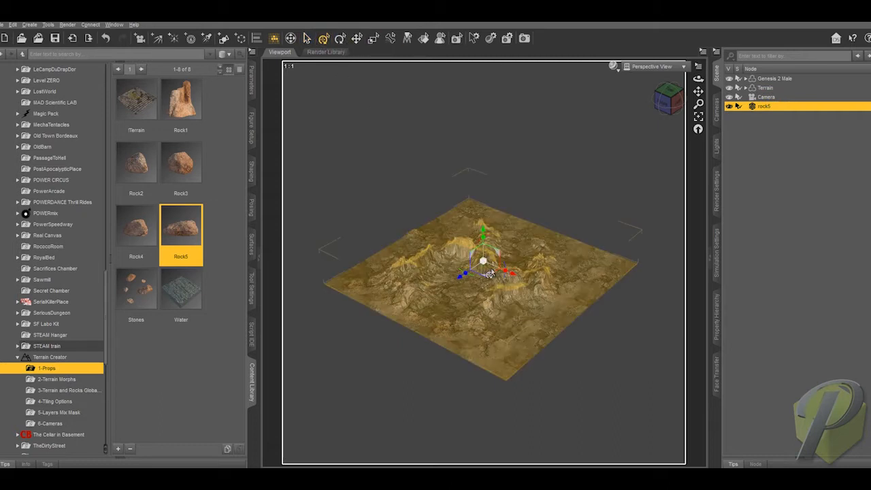
pyautogui.click(766, 99)
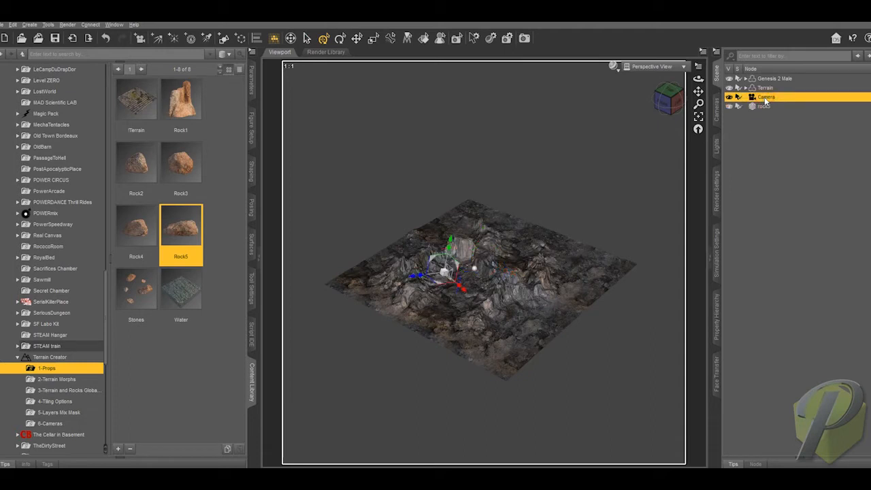
pyautogui.click(765, 106)
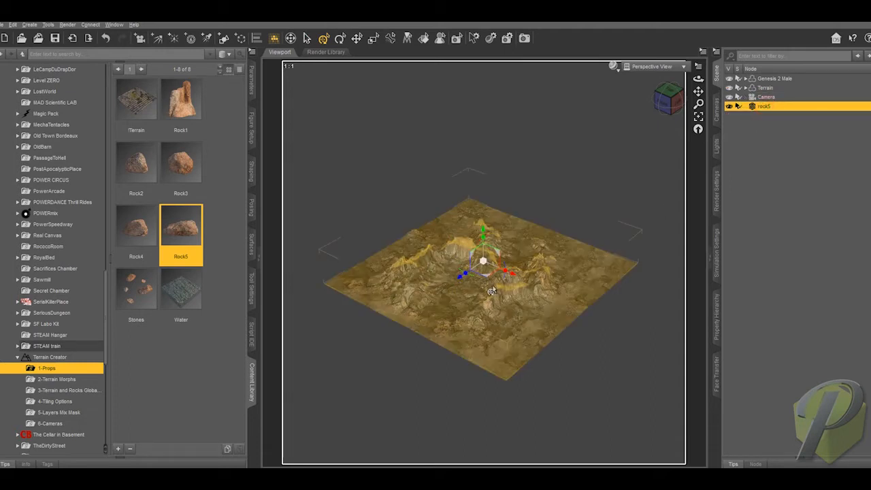
pyautogui.moveTo(485, 279); pyautogui.dragTo(467, 296)
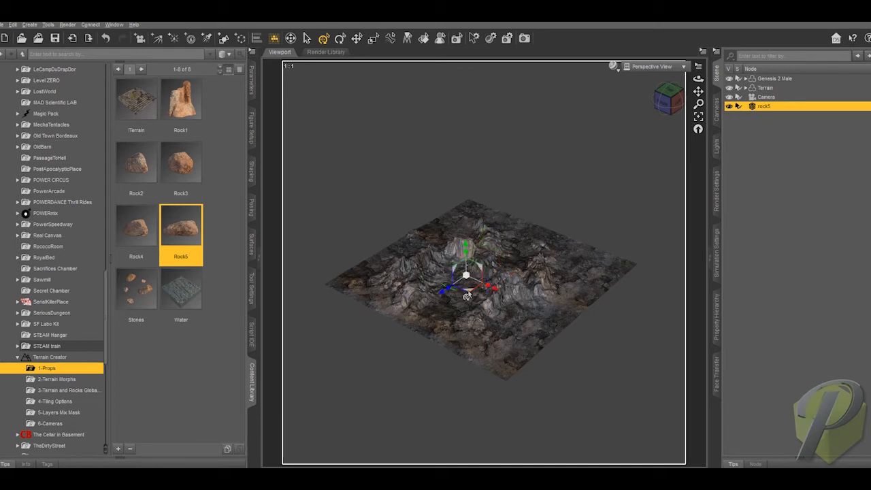
pyautogui.moveTo(464, 249); pyautogui.dragTo(467, 259)
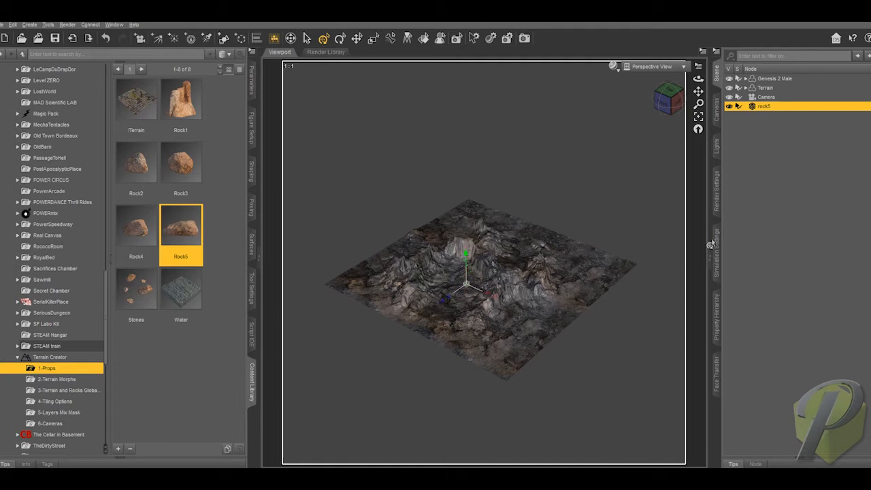
# Through the Camera view, move rock5 right beside the male figure and lower it onto the ground.
pyautogui.click(646, 66)
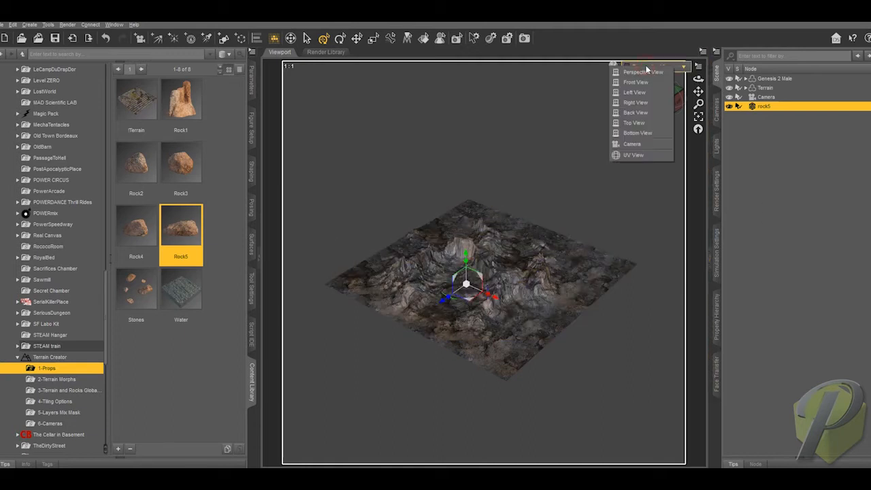
pyautogui.click(633, 144)
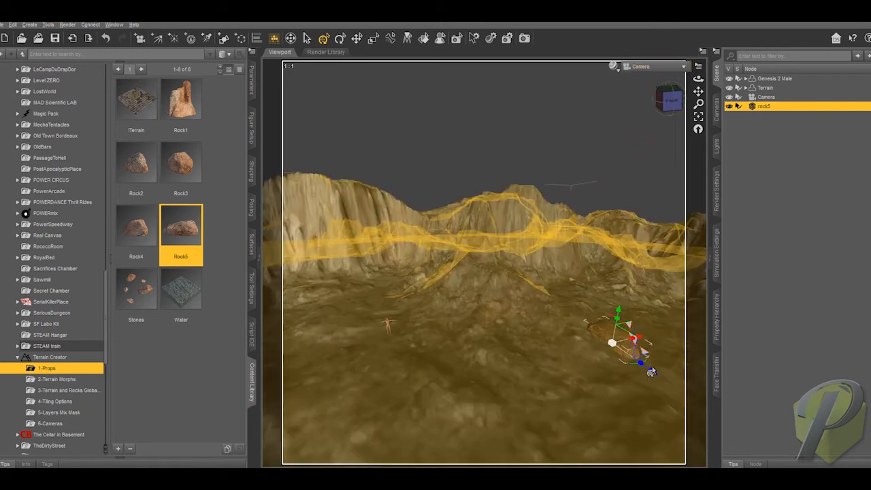
pyautogui.moveTo(644, 356); pyautogui.dragTo(446, 334)
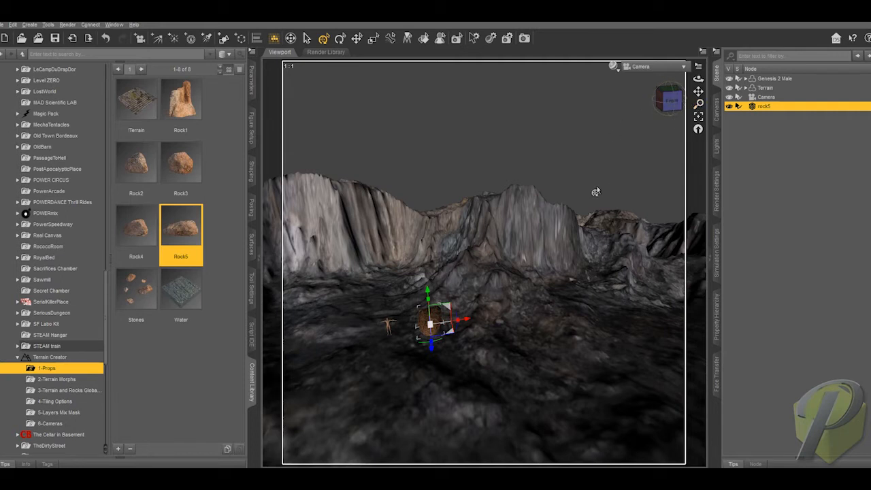
pyautogui.moveTo(672, 106)
pyautogui.mouseDown()
pyautogui.moveTo(681, 106)
pyautogui.moveTo(661, 104)
pyautogui.mouseUp()
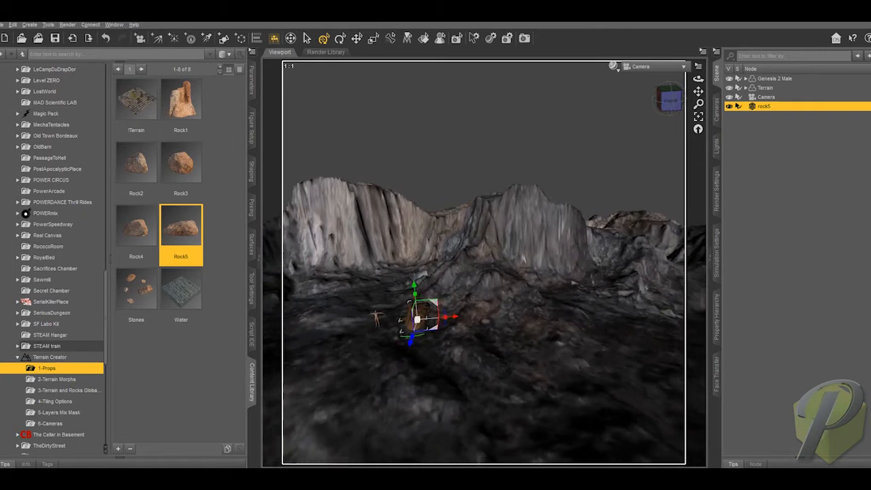
pyautogui.moveTo(412, 292); pyautogui.dragTo(413, 297)
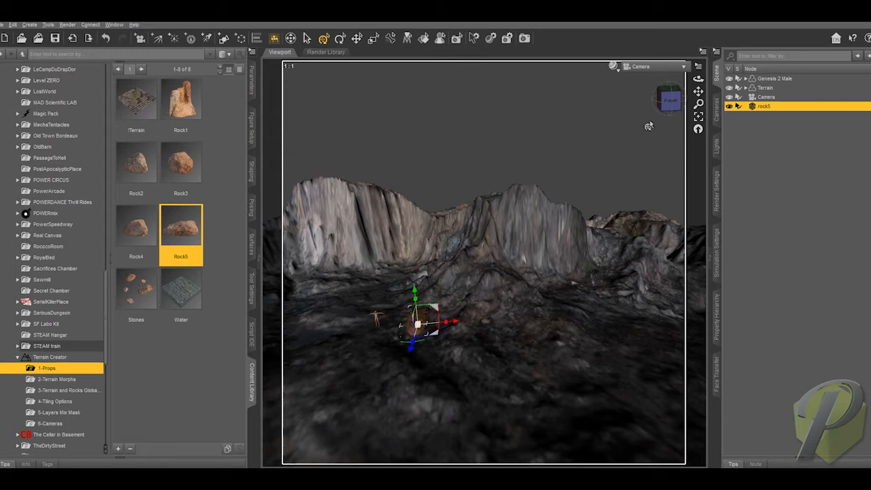
# Return the viewport from the Camera to Perspective View.
pyautogui.click(650, 67)
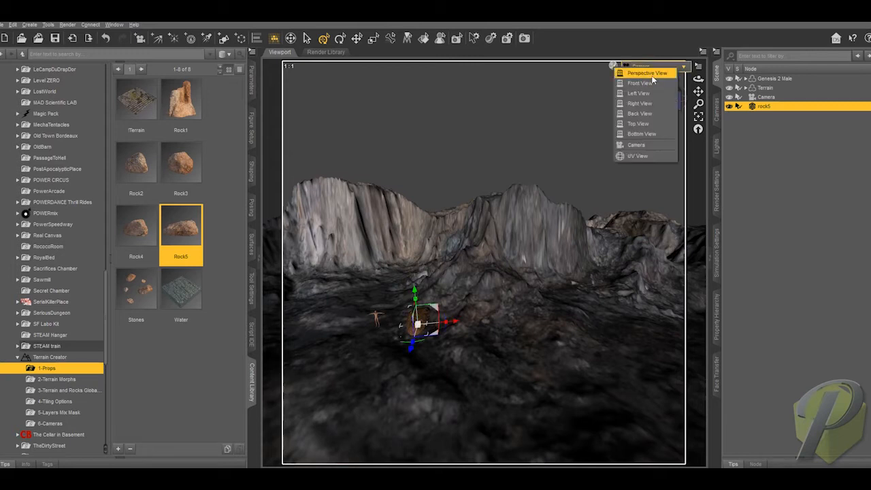
# Switch to Perspective View, add the Rock2 prop and move it along the ground toward rock5 near the terrain's centre.
pyautogui.click(650, 73)
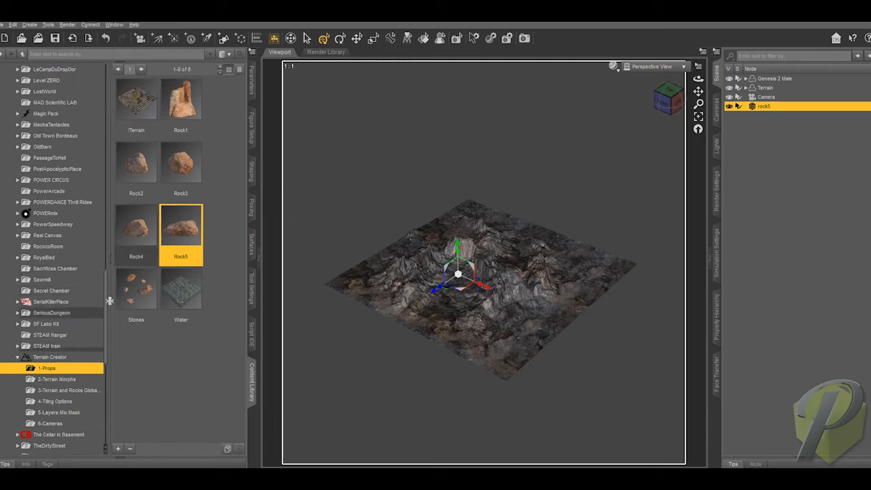
pyautogui.doubleClick(144, 175)
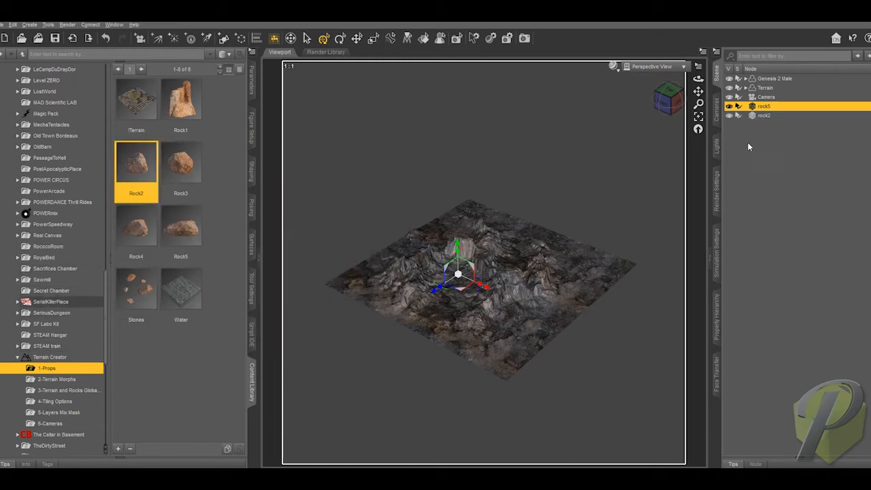
pyautogui.click(765, 116)
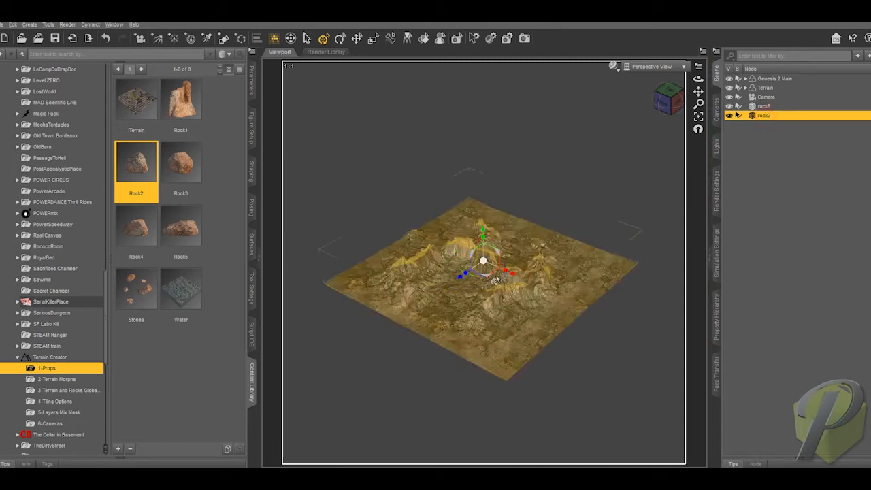
pyautogui.moveTo(484, 280); pyautogui.dragTo(462, 297)
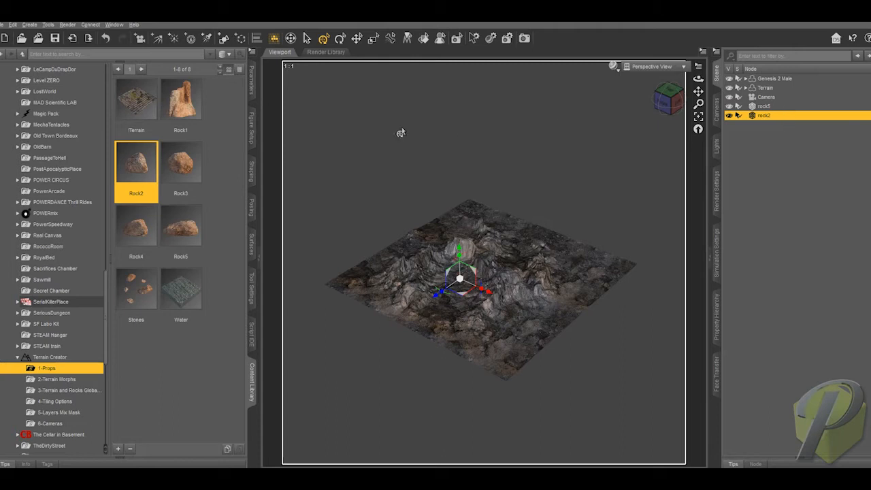
# Add the Rock3 prop to the scene and move it along the ground toward the other rocks.
pyautogui.doubleClick(181, 167)
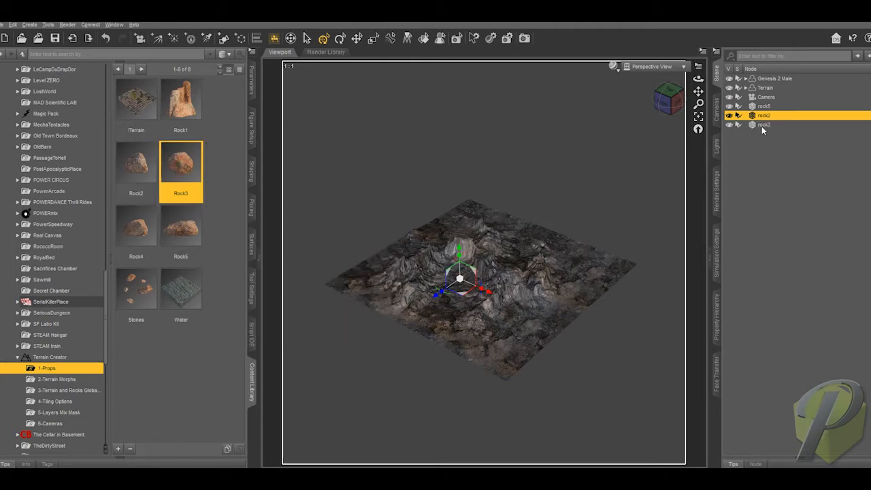
pyautogui.click(763, 125)
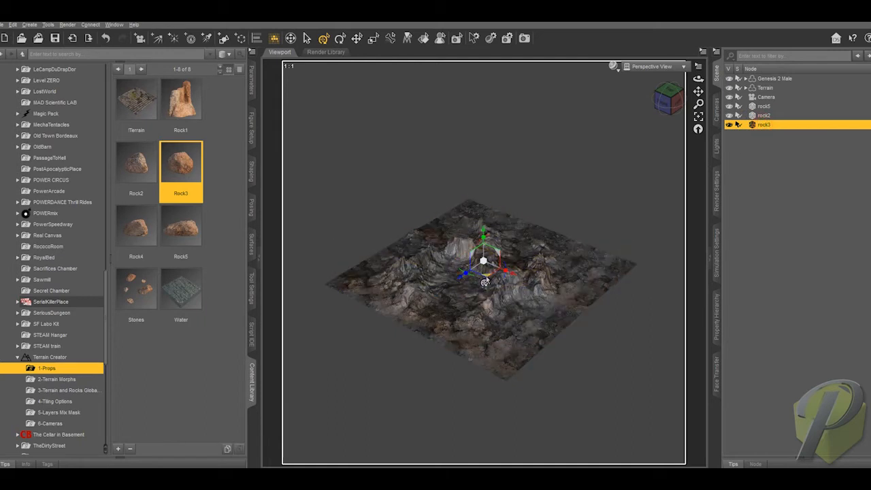
pyautogui.moveTo(482, 283); pyautogui.dragTo(463, 298)
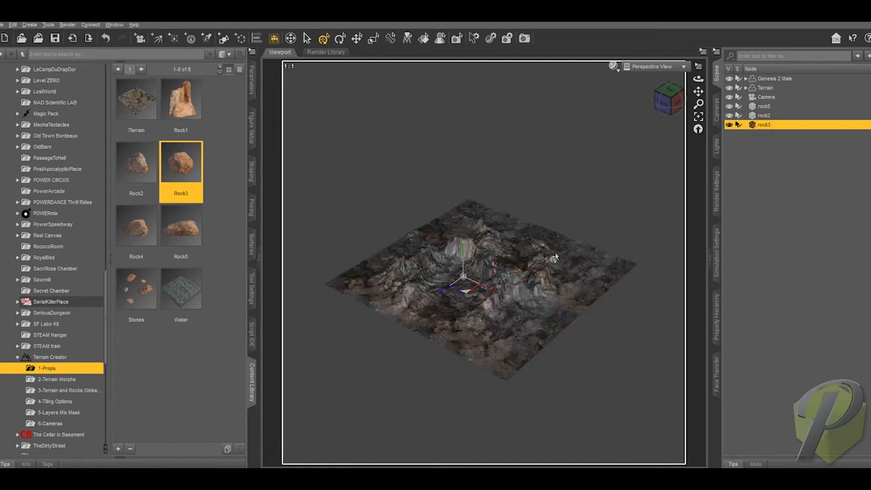
# Add the Rock1 prop to the scene and move it along the ground close to the other rocks.
pyautogui.doubleClick(191, 101)
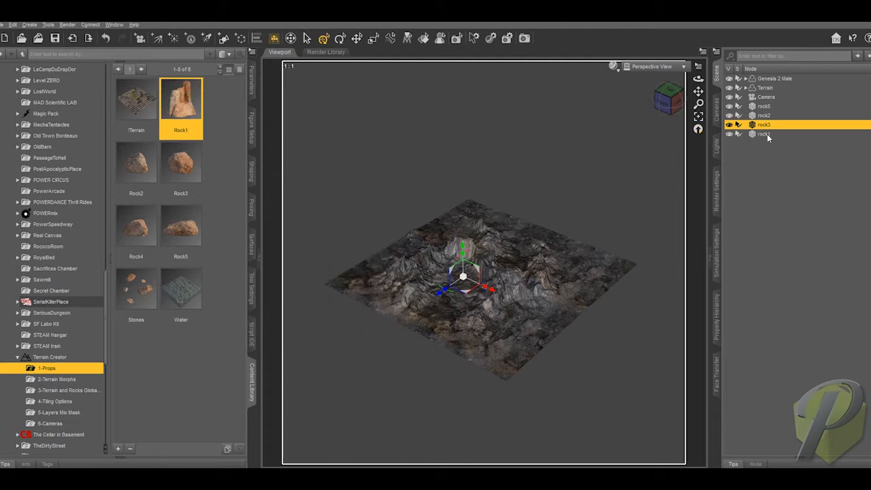
pyautogui.click(764, 134)
pyautogui.moveTo(468, 291); pyautogui.dragTo(451, 295)
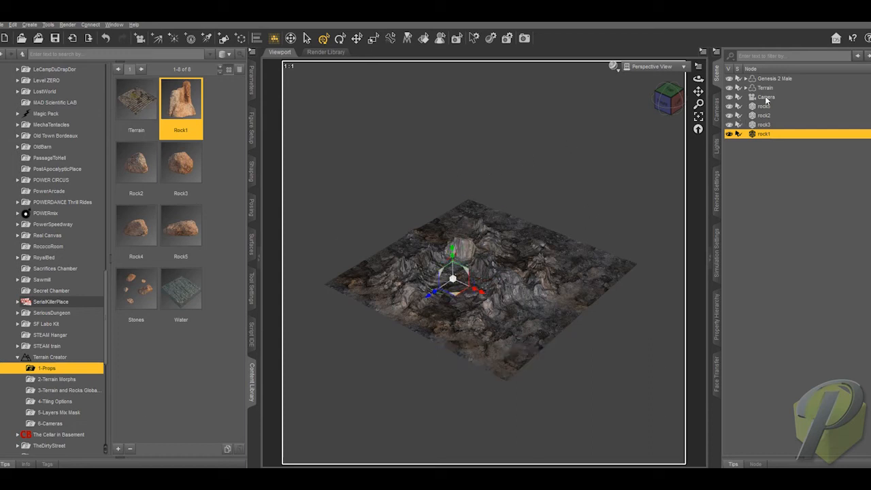
# Look through the Camera and move rock3 onto the ground just right of rock5.
pyautogui.click(653, 66)
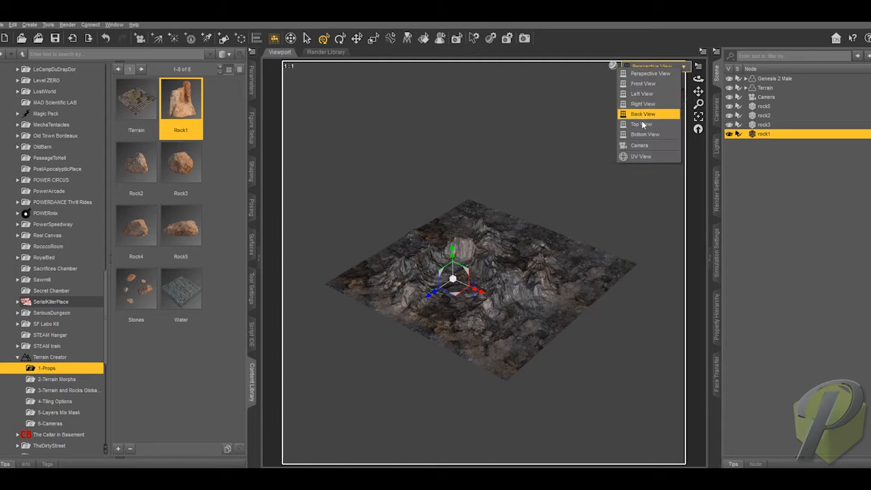
pyautogui.click(639, 145)
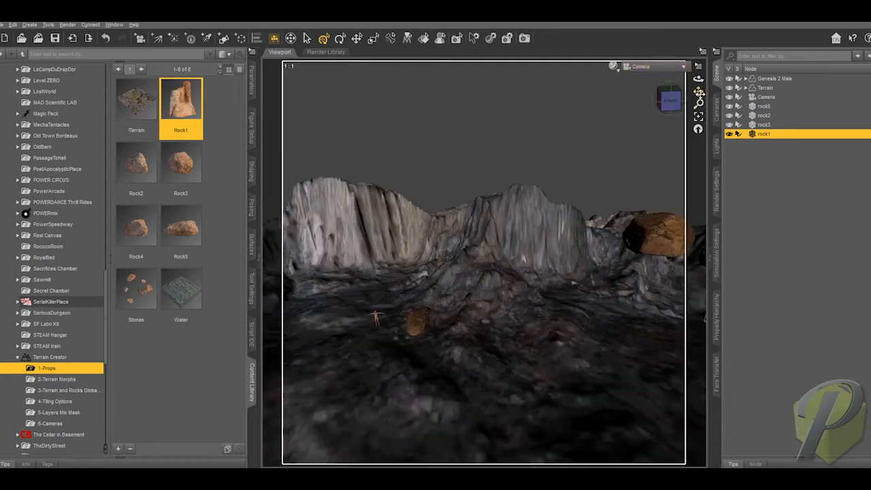
pyautogui.moveTo(671, 102)
pyautogui.mouseDown()
pyautogui.moveTo(662, 103)
pyautogui.moveTo(669, 102)
pyautogui.mouseUp()
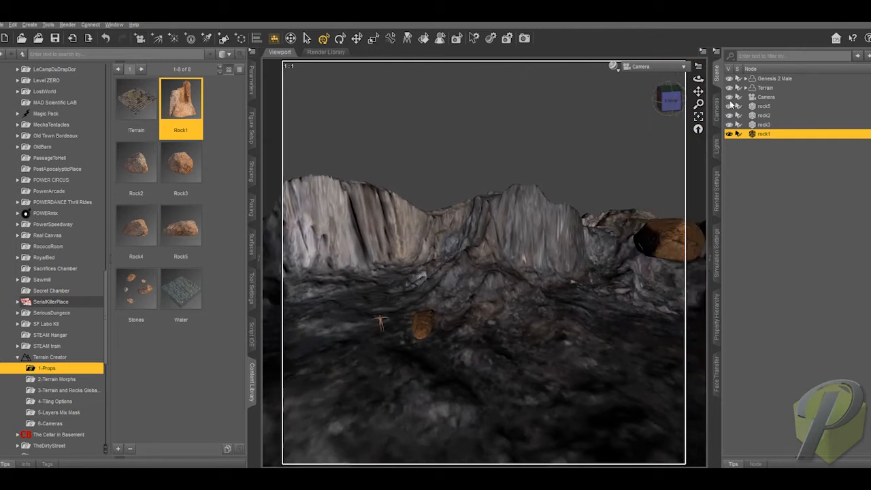
pyautogui.moveTo(698, 91); pyautogui.dragTo(667, 90)
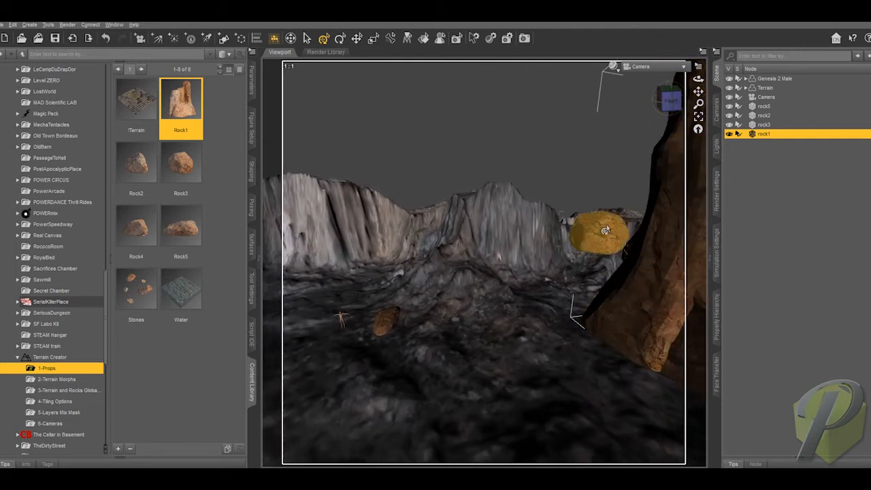
pyautogui.click(599, 229)
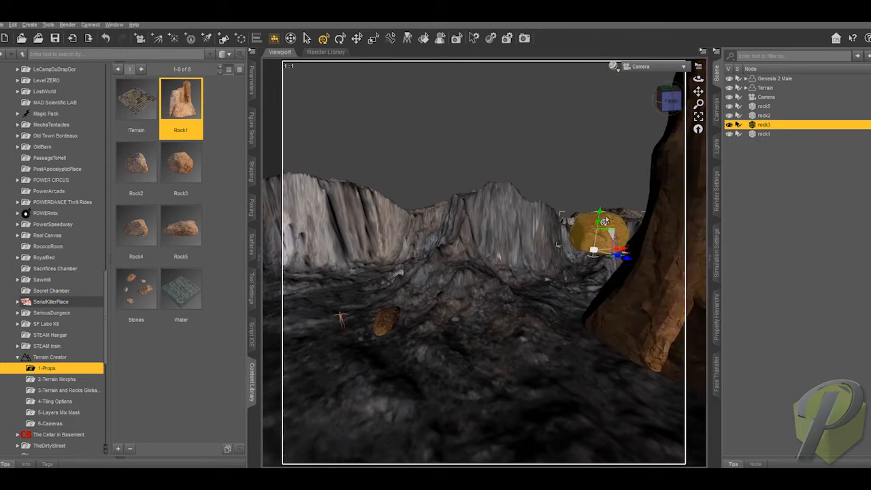
pyautogui.moveTo(599, 231); pyautogui.dragTo(467, 330)
# Place the tall rock1 in the foreground in front of the small rocks, and rock2 to the right of rock3.
pyautogui.click(625, 298)
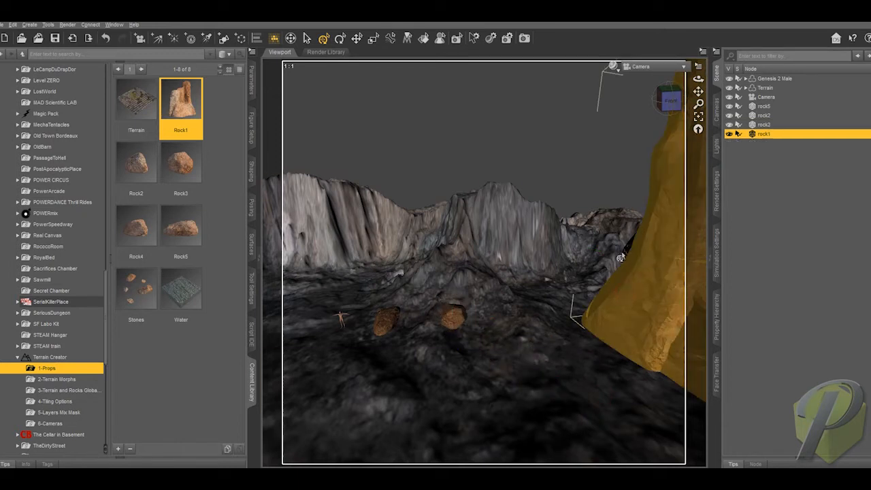
pyautogui.moveTo(700, 104); pyautogui.dragTo(699, 139)
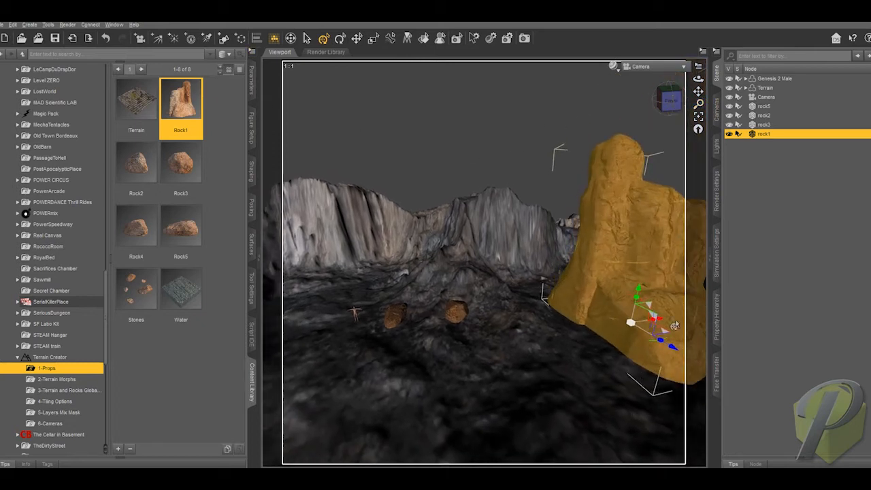
pyautogui.moveTo(664, 333); pyautogui.dragTo(434, 260)
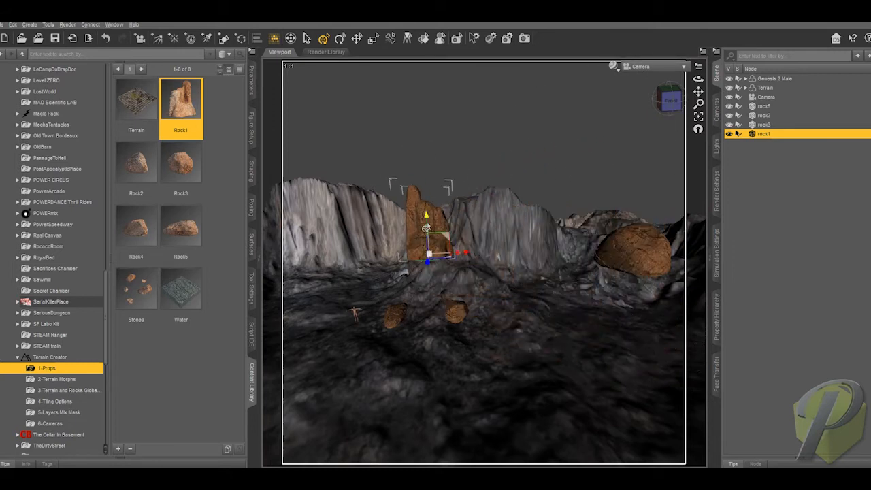
pyautogui.moveTo(426, 221); pyautogui.dragTo(418, 365)
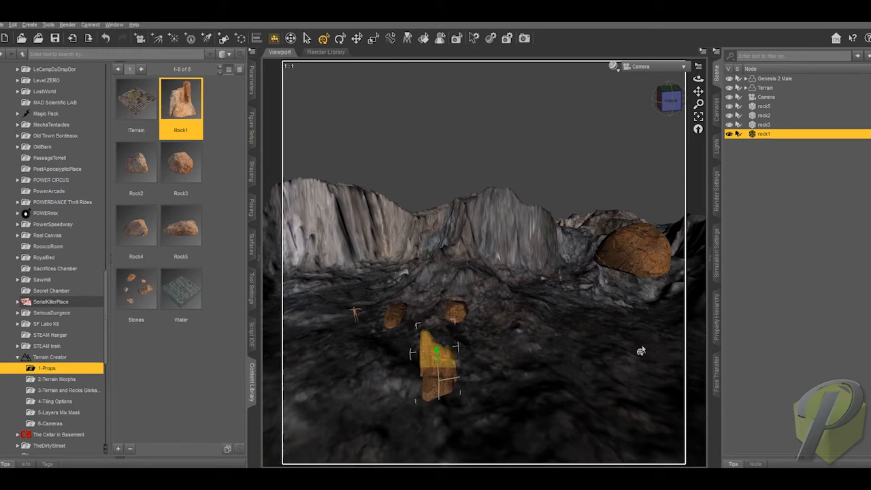
pyautogui.click(638, 234)
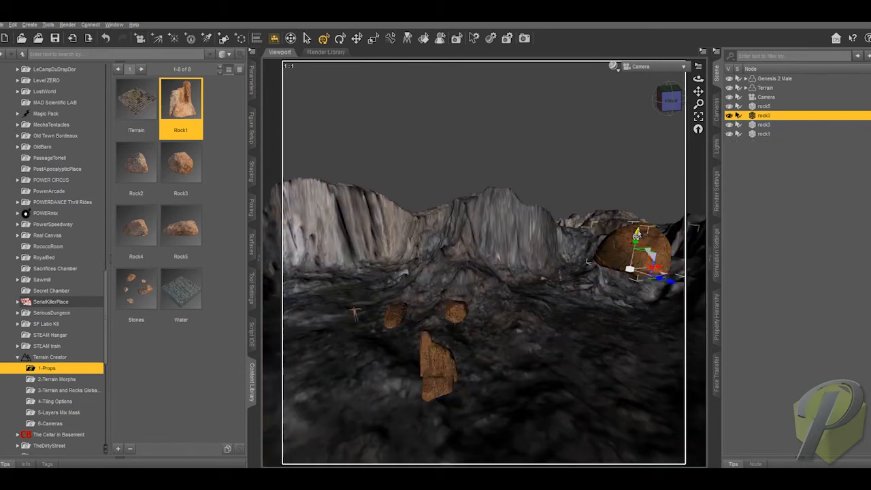
pyautogui.moveTo(637, 235); pyautogui.dragTo(511, 326)
# Hide the Genesis 2 Male figure and set the viewport's draw style to NVIDIA Iray.
pyautogui.moveTo(669, 105); pyautogui.dragTo(697, 91)
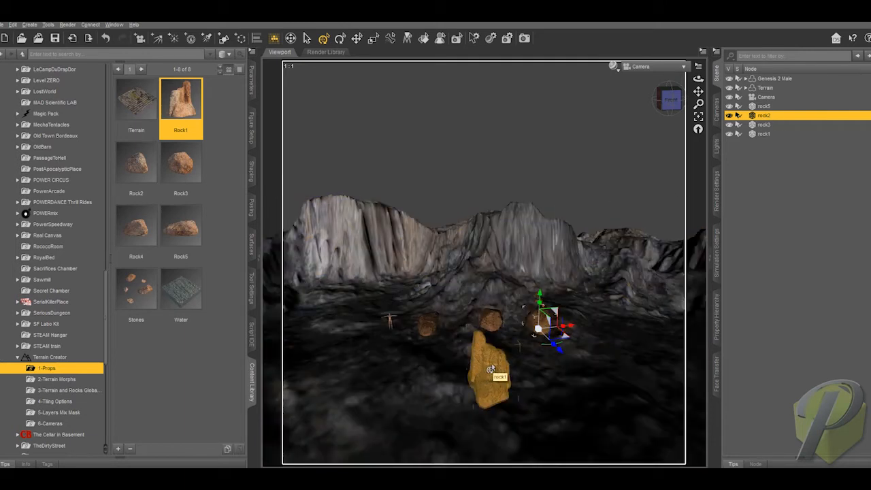
pyautogui.moveTo(676, 101); pyautogui.dragTo(672, 103)
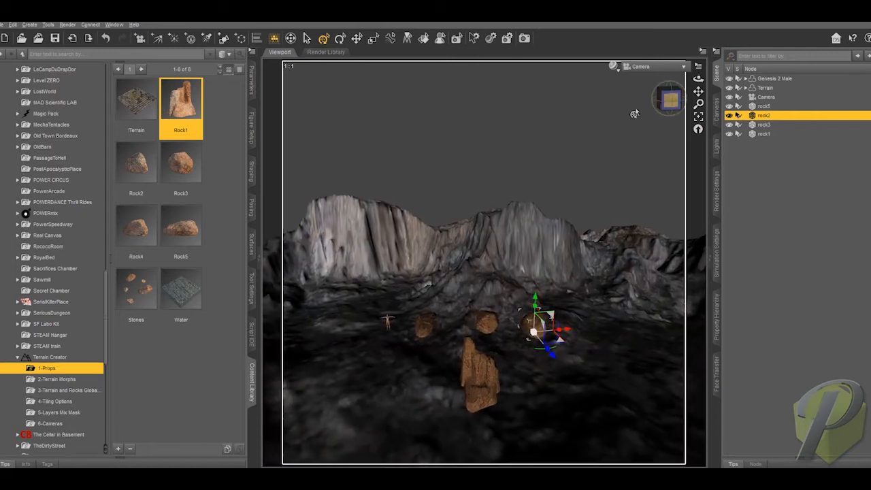
pyautogui.click(614, 66)
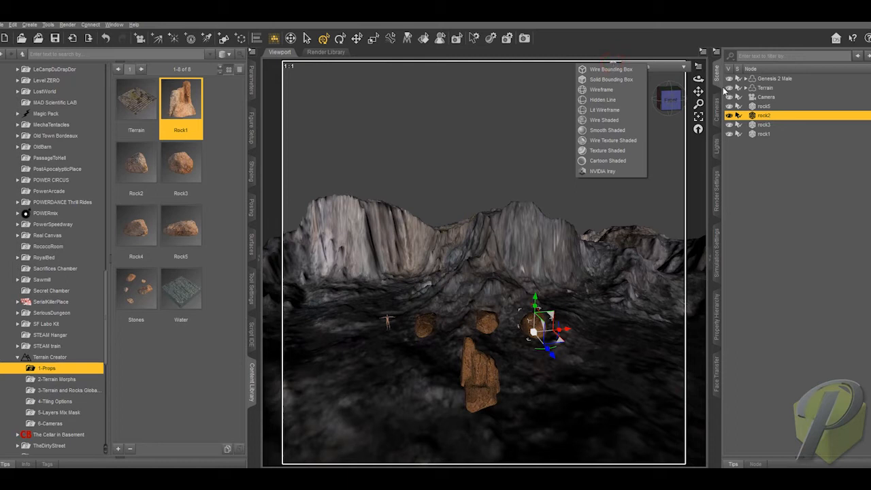
pyautogui.click(774, 198)
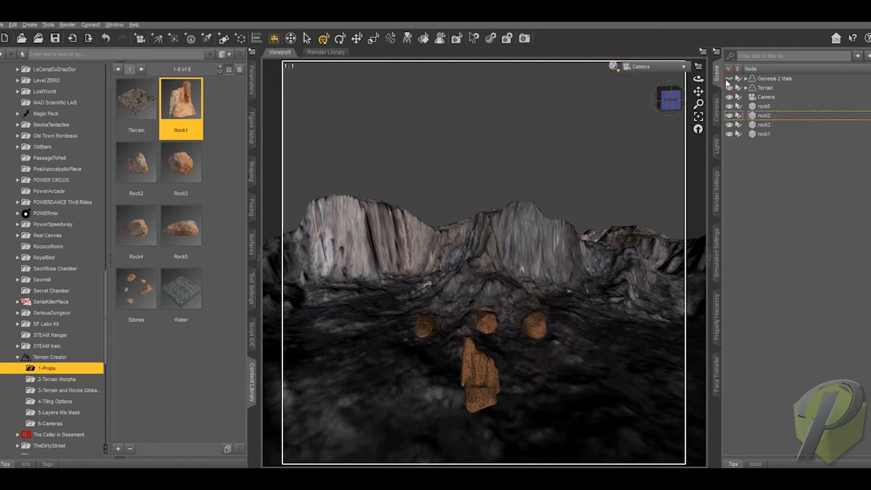
pyautogui.click(614, 66)
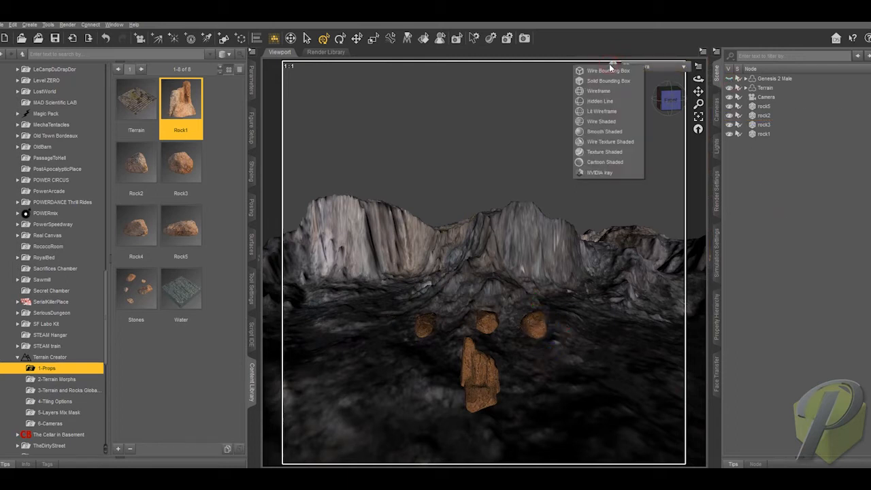
pyautogui.click(598, 173)
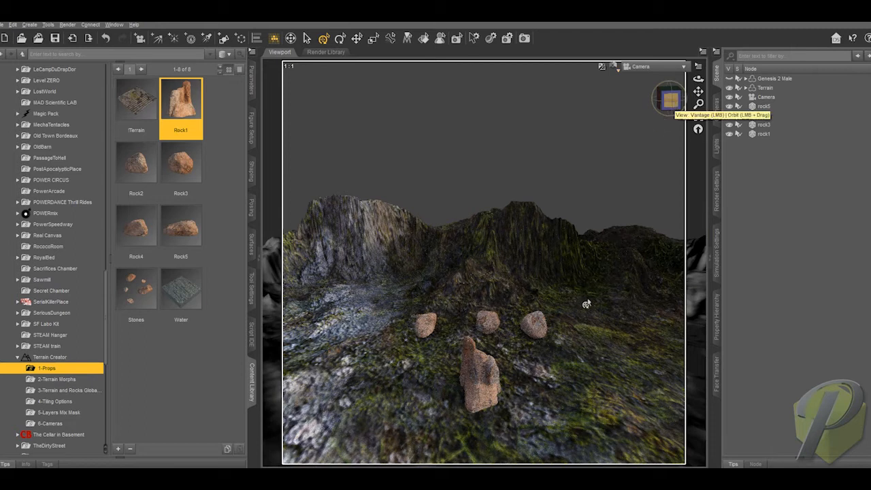
# Compare the f20x20, e15x15 and d10x10 tiling presets on the Terrain and settle on c5x5.
pyautogui.click(766, 90)
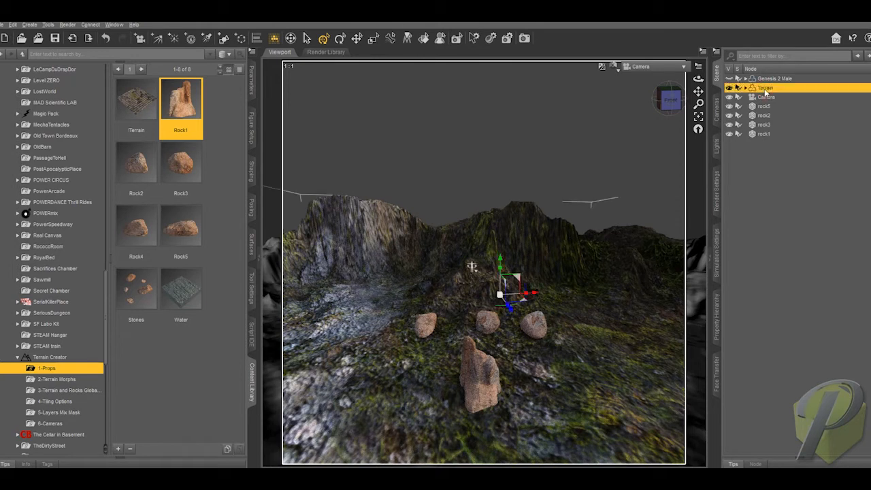
pyautogui.click(61, 402)
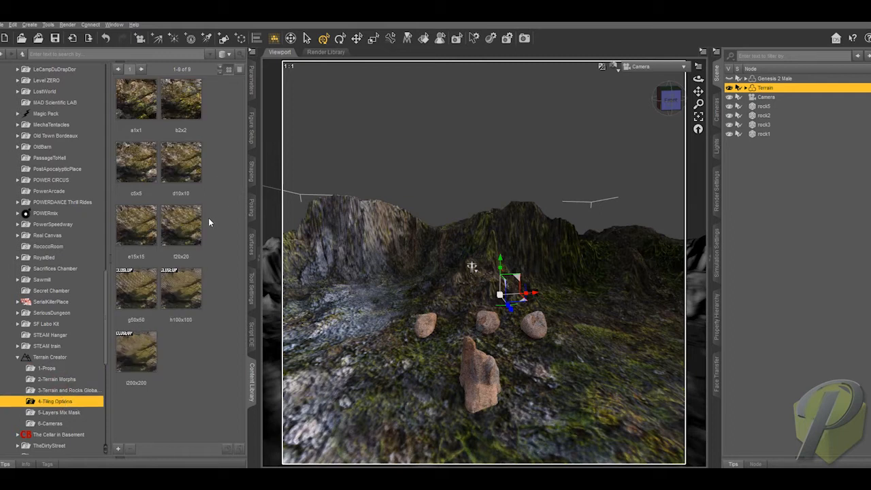
pyautogui.click(179, 237)
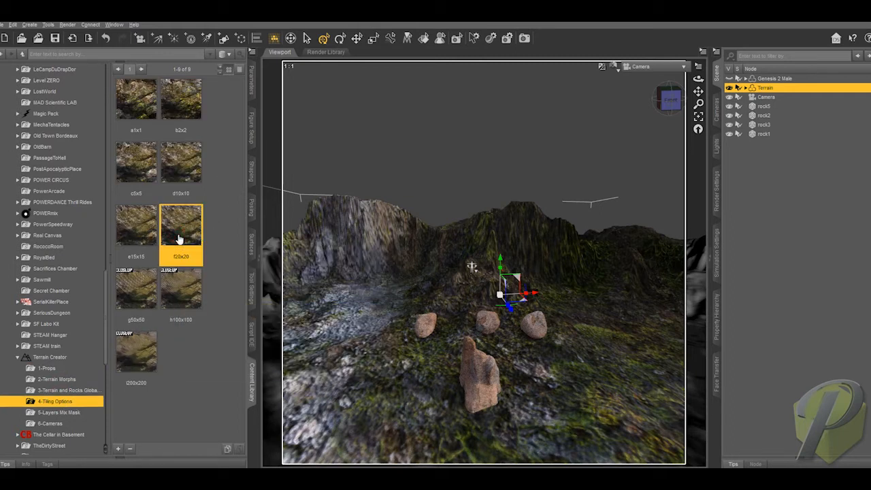
pyautogui.click(144, 234)
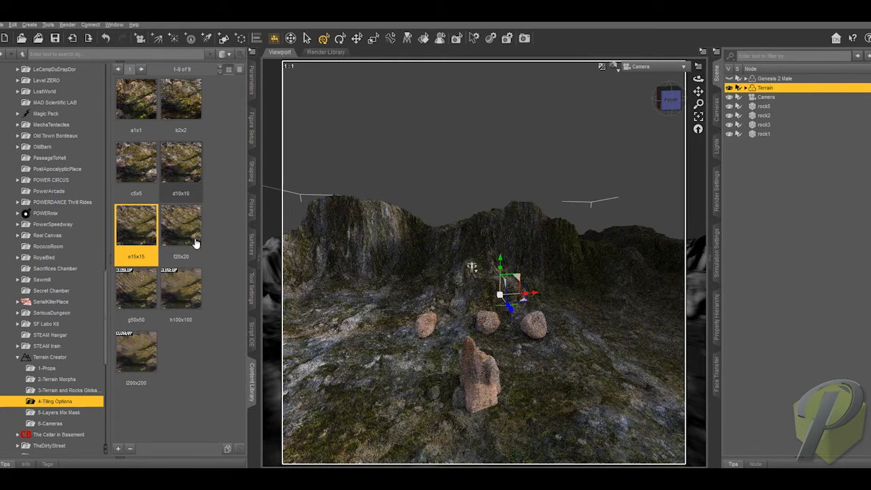
pyautogui.click(192, 169)
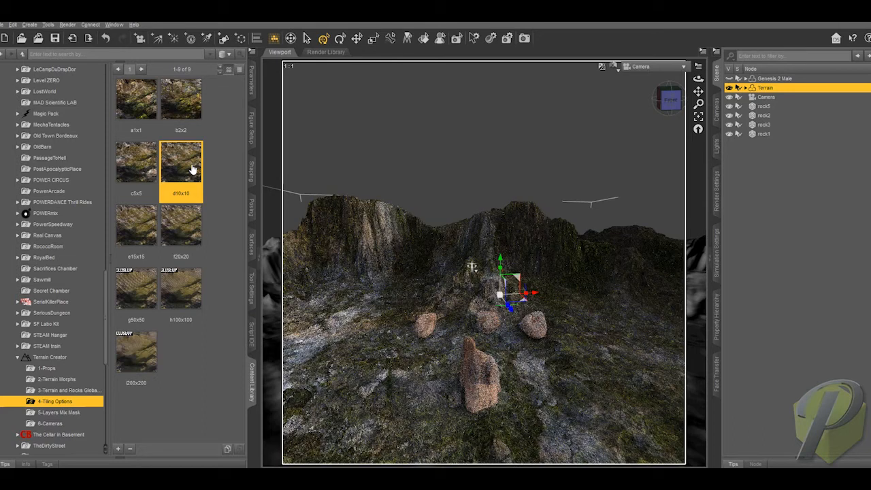
pyautogui.click(137, 180)
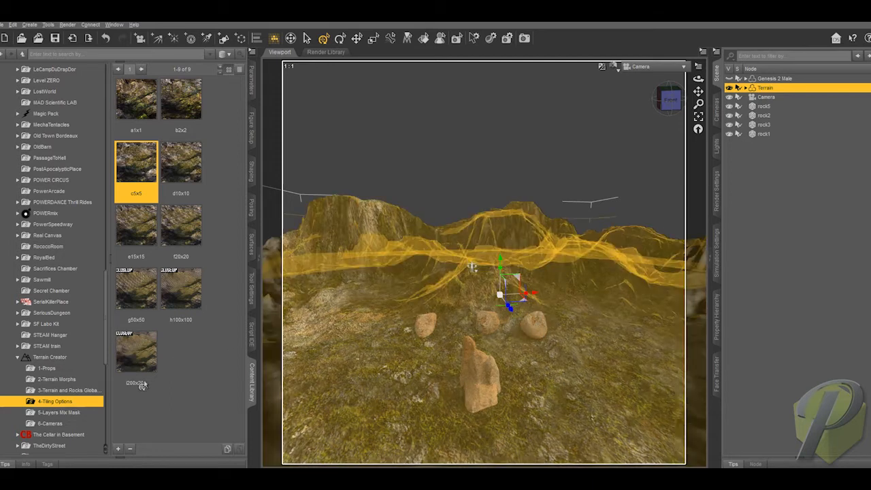
# Apply the Mat01 terrain and rocks material to all four rocks: rock5, rock2, rock3 and rock1.
pyautogui.click(58, 390)
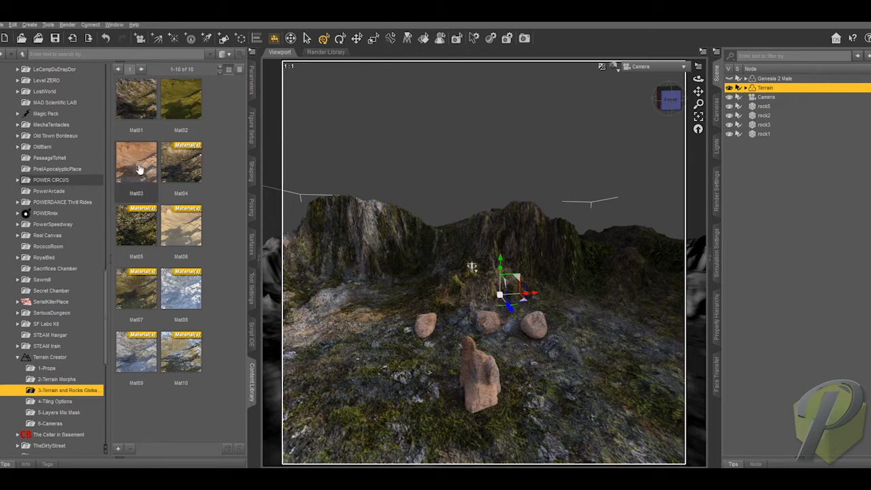
pyautogui.click(764, 106)
pyautogui.keyDown('shift'); pyautogui.click(764, 133); pyautogui.keyUp('shift')
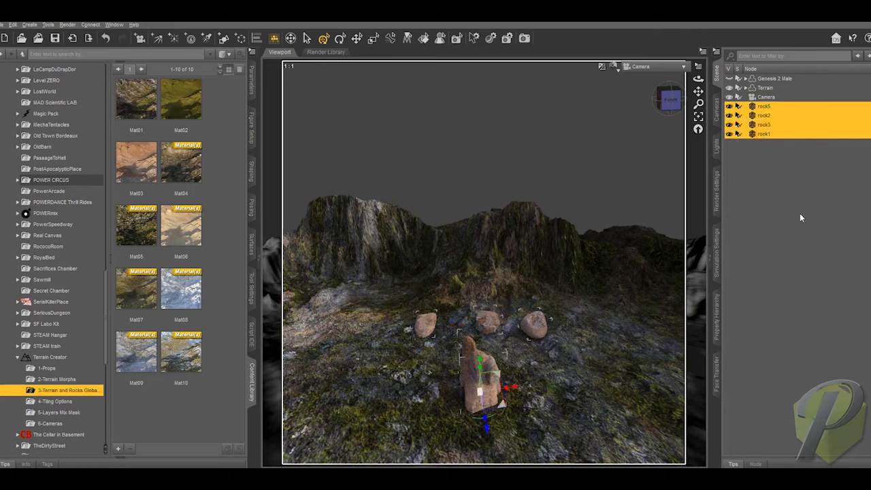
pyautogui.click(138, 108)
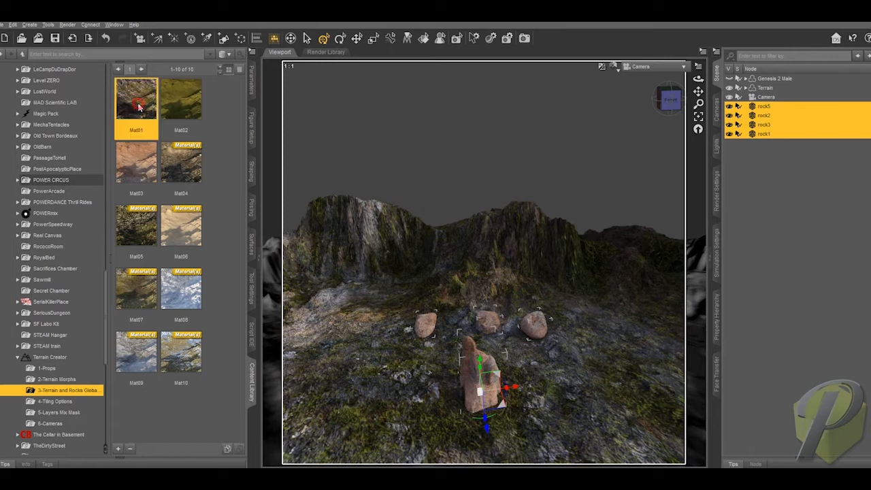
pyautogui.doubleClick(138, 107)
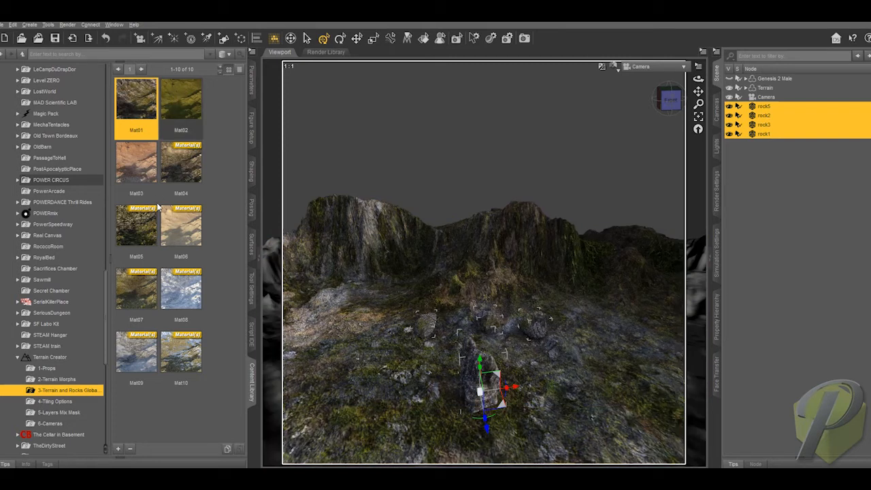
# Apply the Mat05 terrain and rocks material to all four rocks and clear the selection.
pyautogui.click(141, 226)
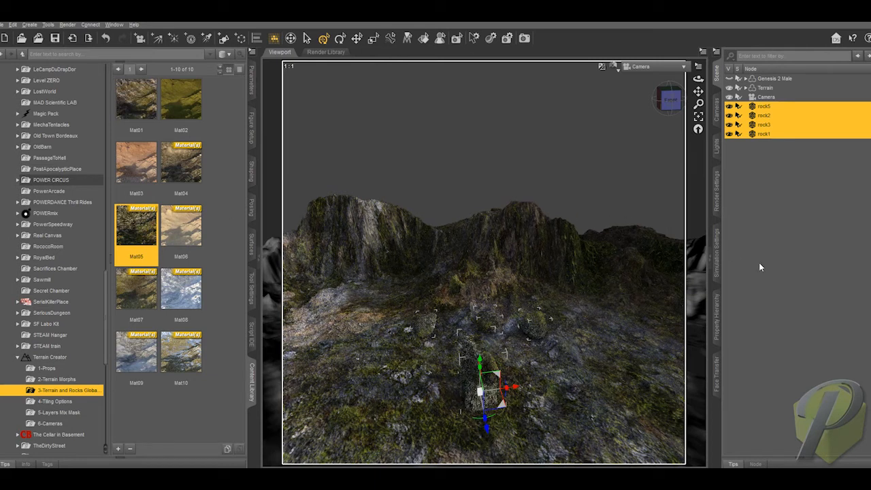
pyautogui.click(759, 183)
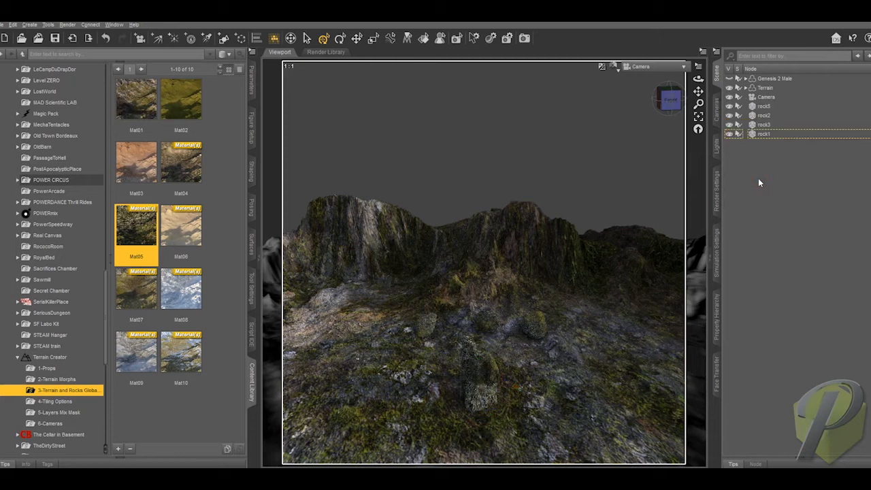
# Move rock5 into the left foreground of the terrain and rotate it so it lies flatter on the ground.
pyautogui.click(764, 107)
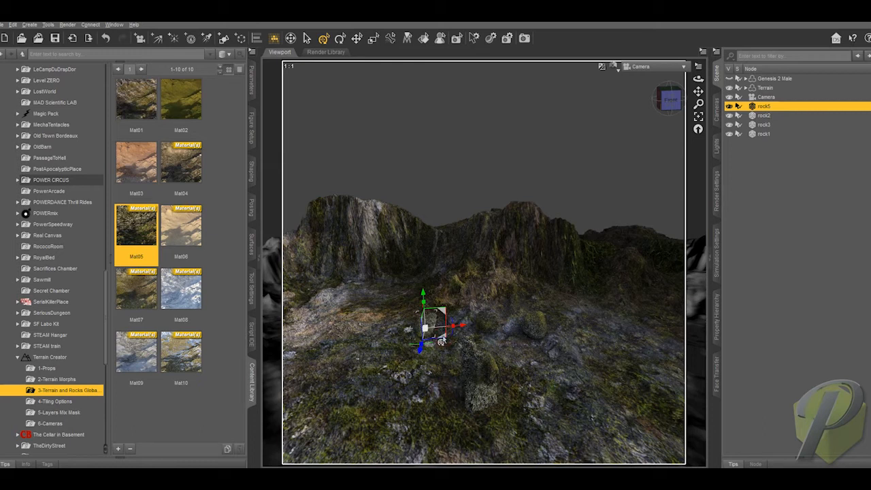
pyautogui.moveTo(442, 339); pyautogui.dragTo(382, 400)
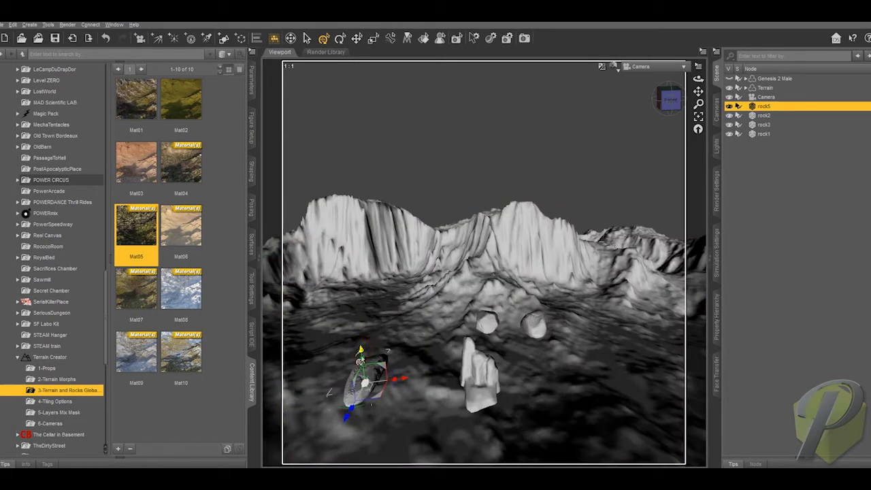
pyautogui.moveTo(362, 358)
pyautogui.mouseDown()
pyautogui.moveTo(363, 368)
pyautogui.moveTo(362, 359)
pyautogui.mouseUp()
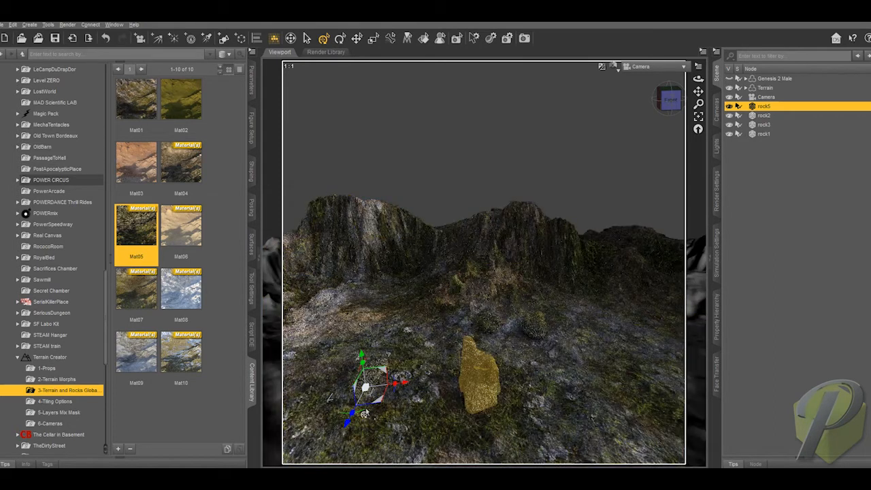
pyautogui.moveTo(361, 414); pyautogui.dragTo(382, 407)
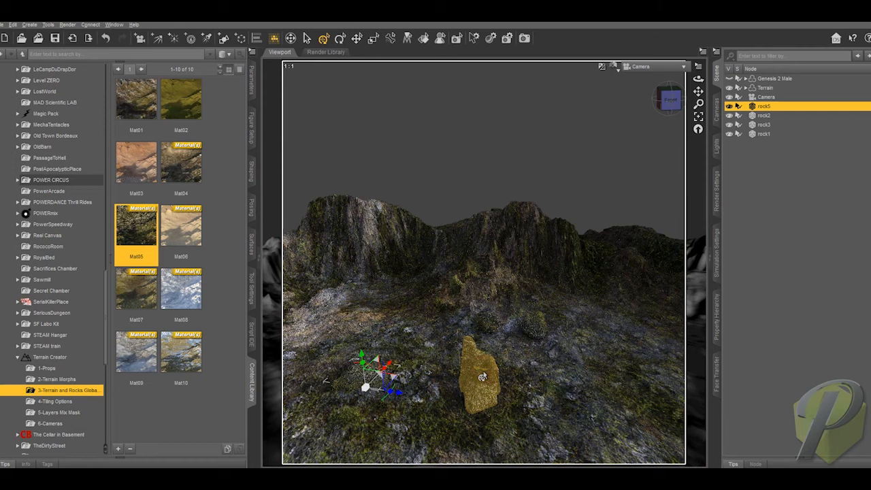
# Move rock1 back from the foreground to the foot of the central hill, just left of rock3.
pyautogui.click(482, 377)
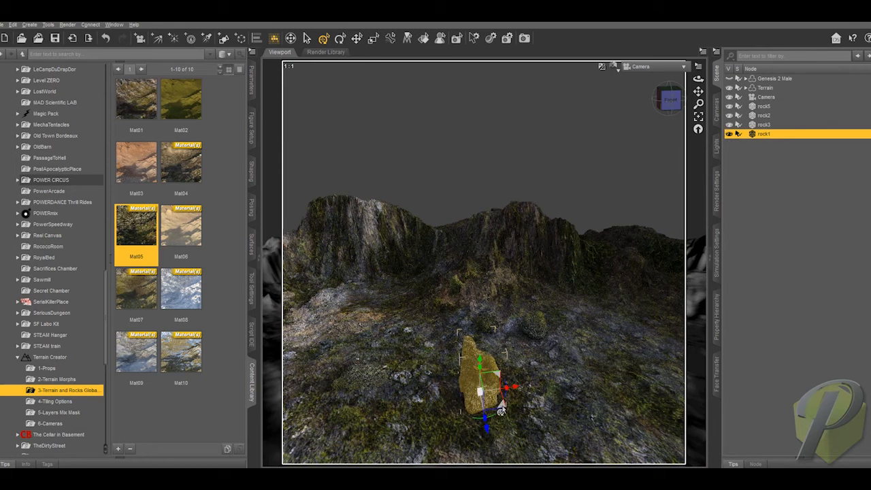
pyautogui.moveTo(501, 411); pyautogui.dragTo(464, 335)
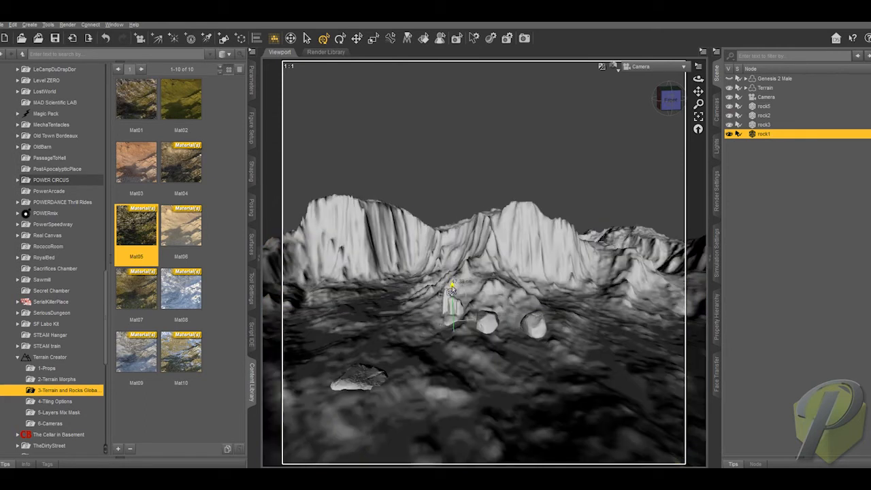
pyautogui.click(491, 324)
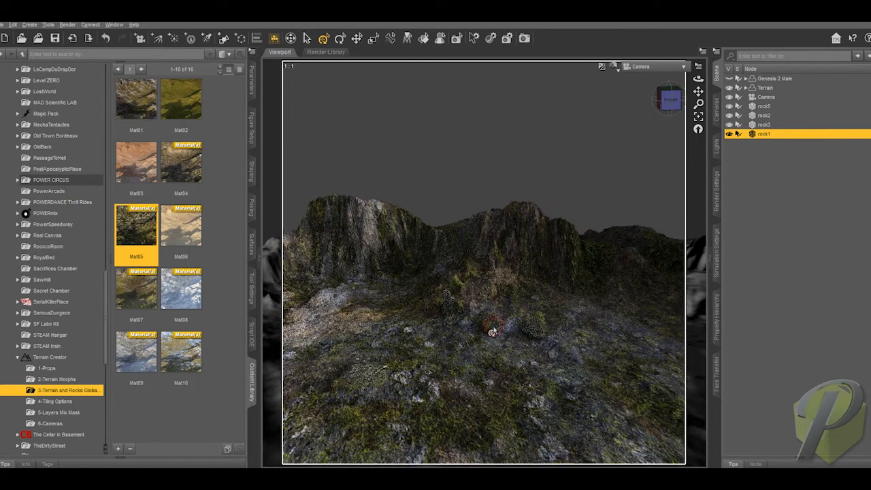
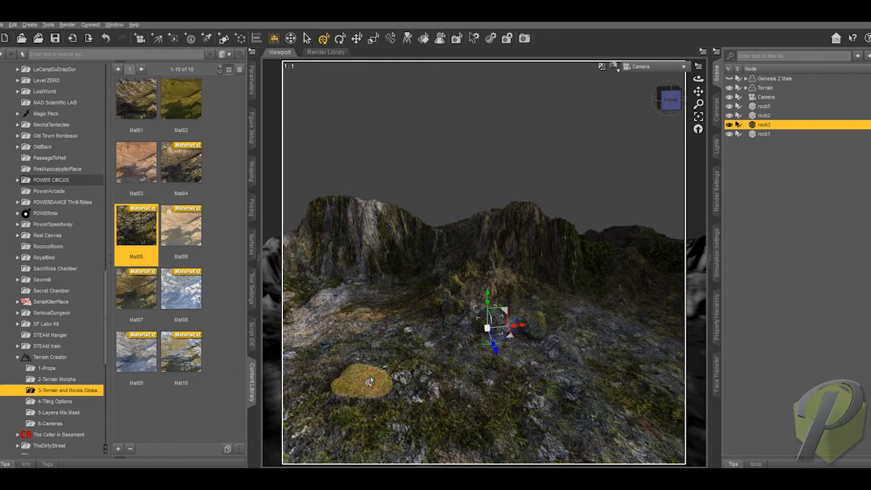
# Apply the a1x1 tiling preset to rock5.
pyautogui.click(369, 381)
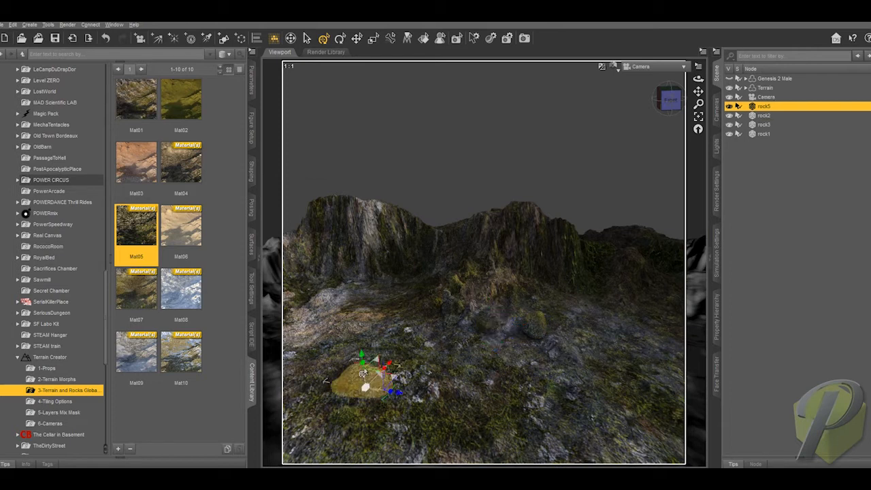
pyautogui.click(53, 404)
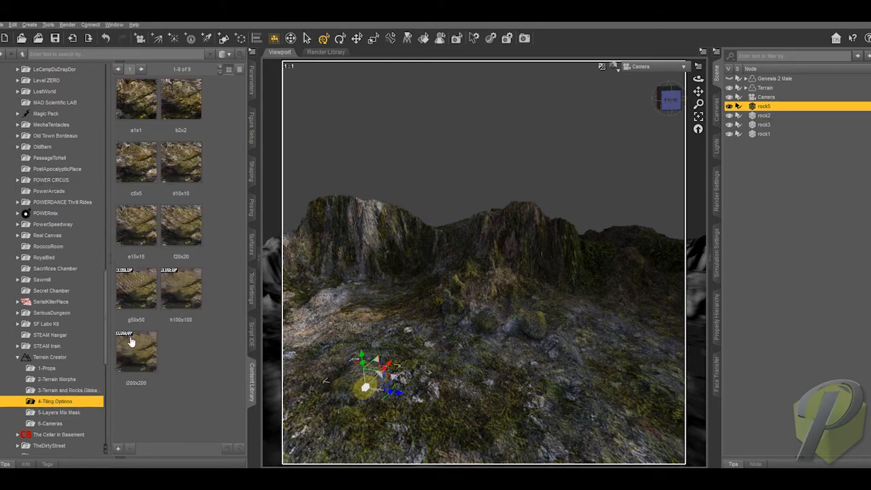
pyautogui.click(144, 98)
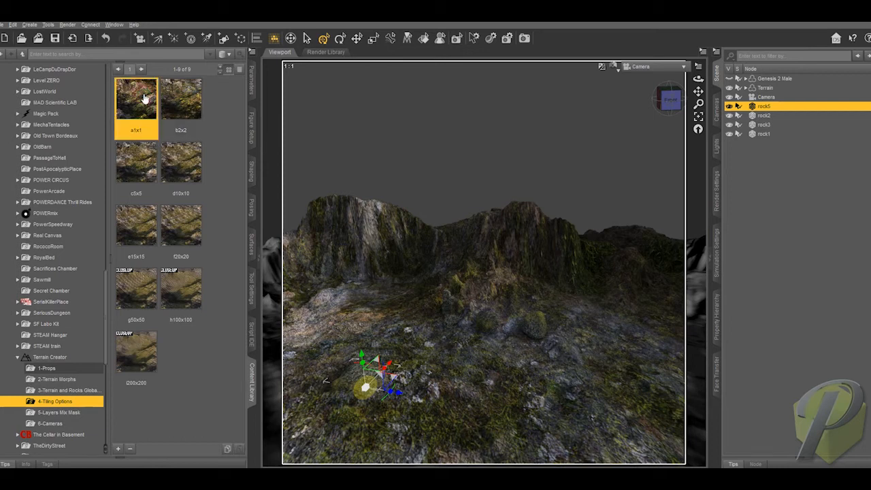
pyautogui.doubleClick(144, 98)
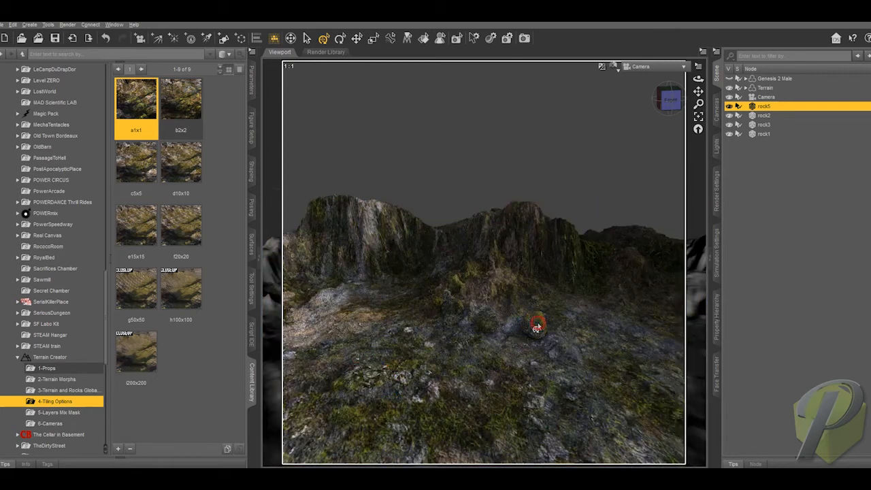
# Apply the a1x1 tiling preset to rock2, then place it in the right foreground and enlarge it into a boulder.
pyautogui.click(534, 327)
pyautogui.doubleClick(136, 101)
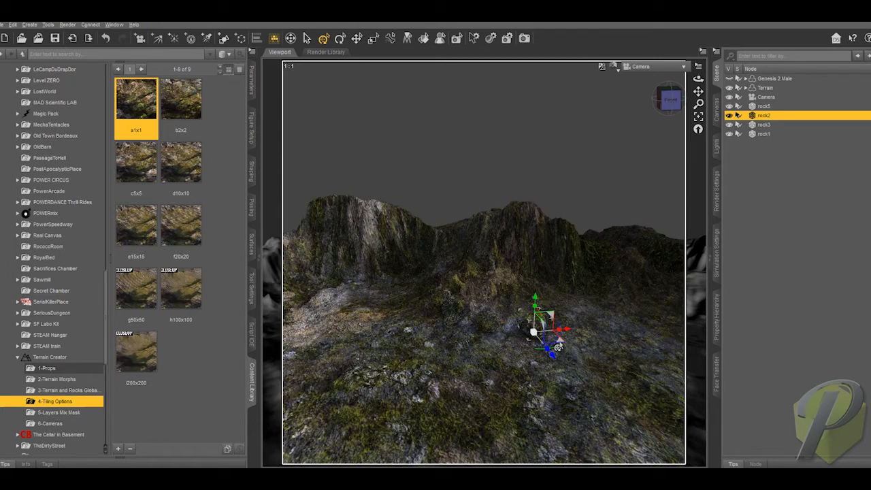
pyautogui.moveTo(559, 343)
pyautogui.mouseDown()
pyautogui.moveTo(564, 386)
pyautogui.moveTo(591, 433)
pyautogui.moveTo(640, 434)
pyautogui.moveTo(629, 431)
pyautogui.mouseUp()
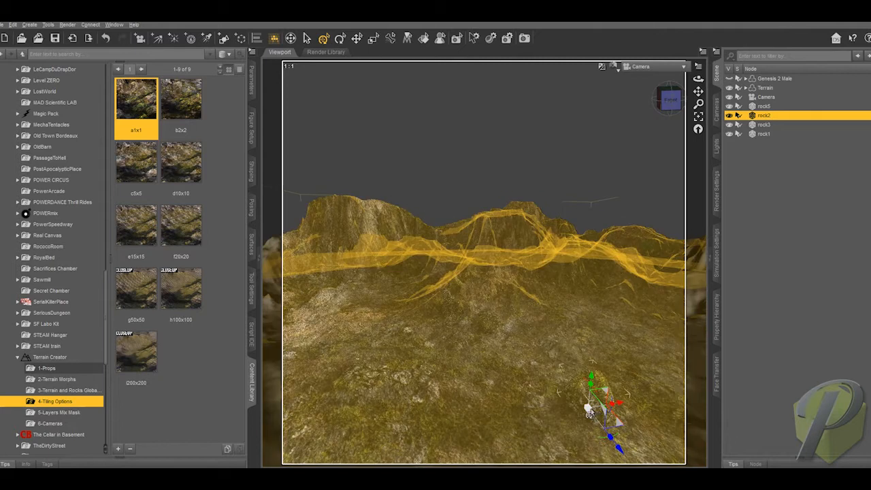
pyautogui.moveTo(589, 408)
pyautogui.mouseDown()
pyautogui.moveTo(596, 366)
pyautogui.moveTo(583, 418)
pyautogui.mouseUp()
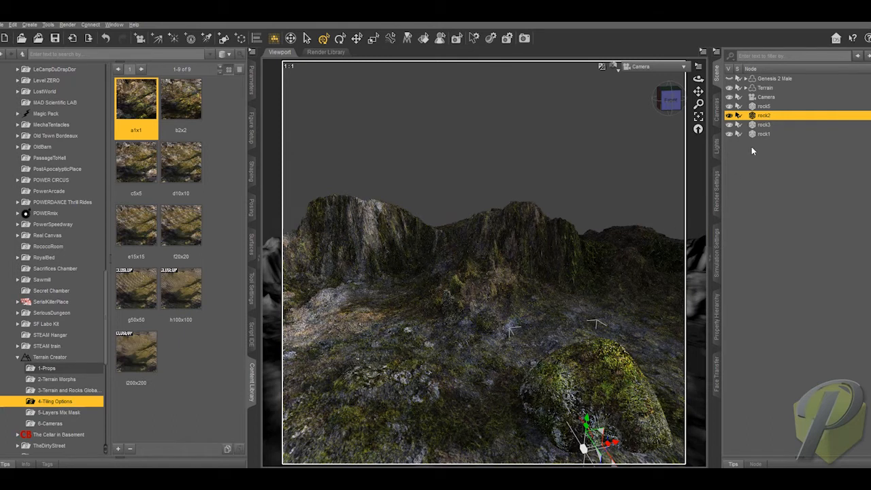
# Compare the e15x15 and f20x20 tiling presets on the Terrain and settle on e15x15.
pyautogui.click(765, 88)
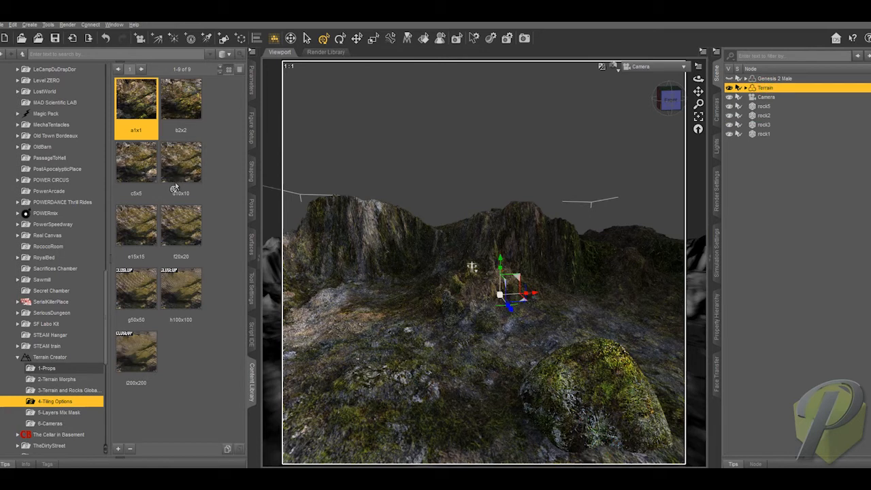
pyautogui.doubleClick(144, 238)
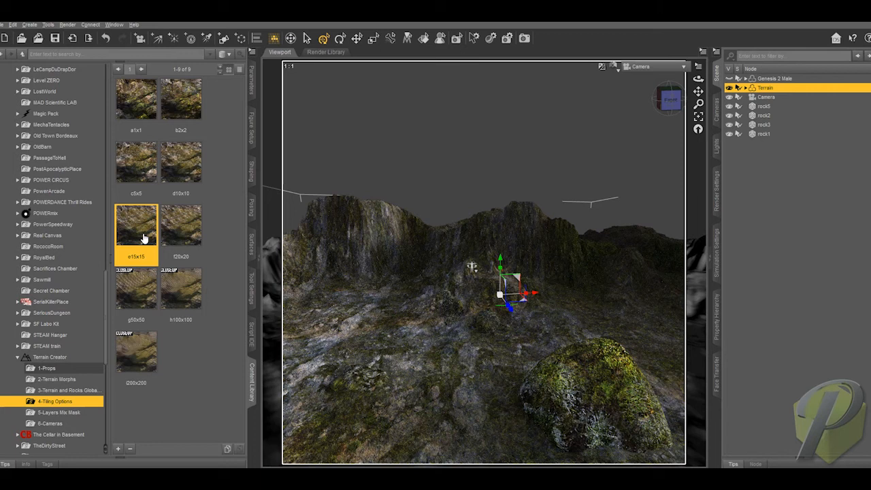
pyautogui.doubleClick(180, 236)
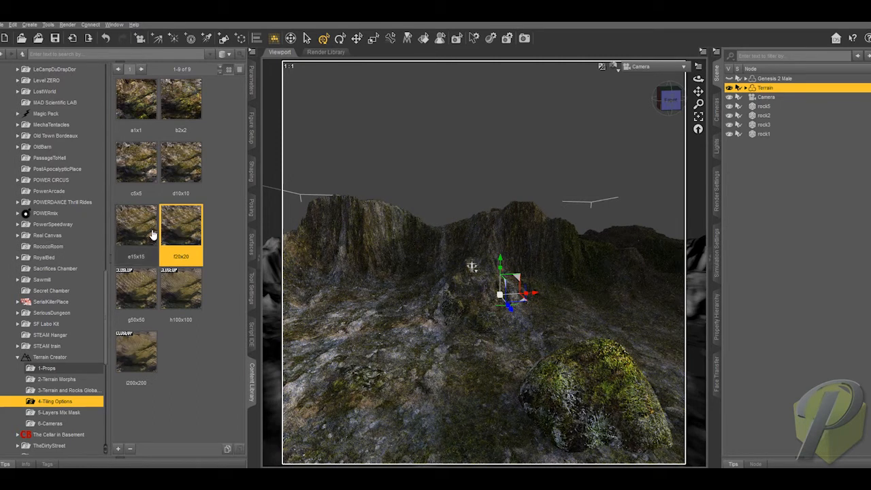
pyautogui.doubleClick(153, 234)
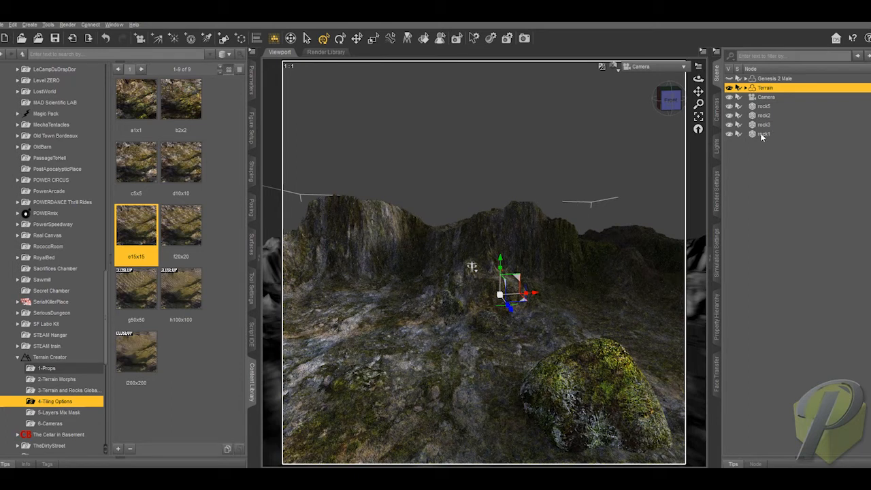
# Apply the b2x2 tiling preset to the large rock2 in the foreground.
pyautogui.click(621, 381)
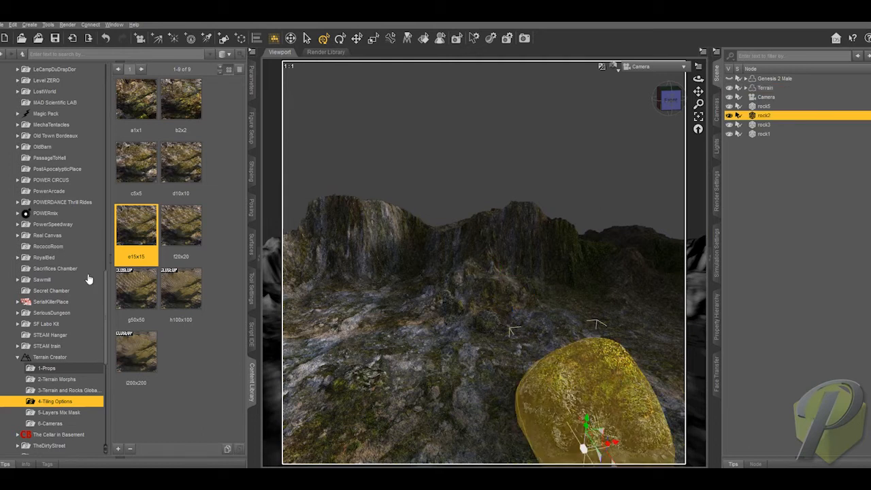
pyautogui.click(176, 103)
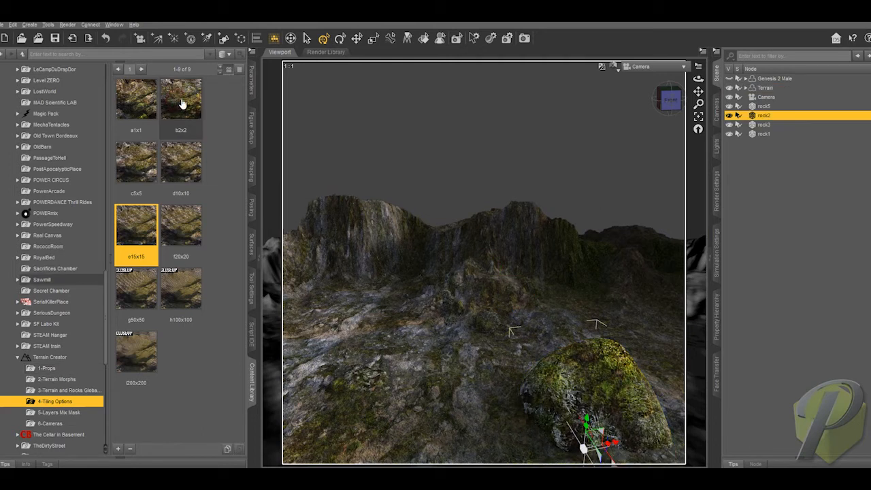
pyautogui.click(182, 103)
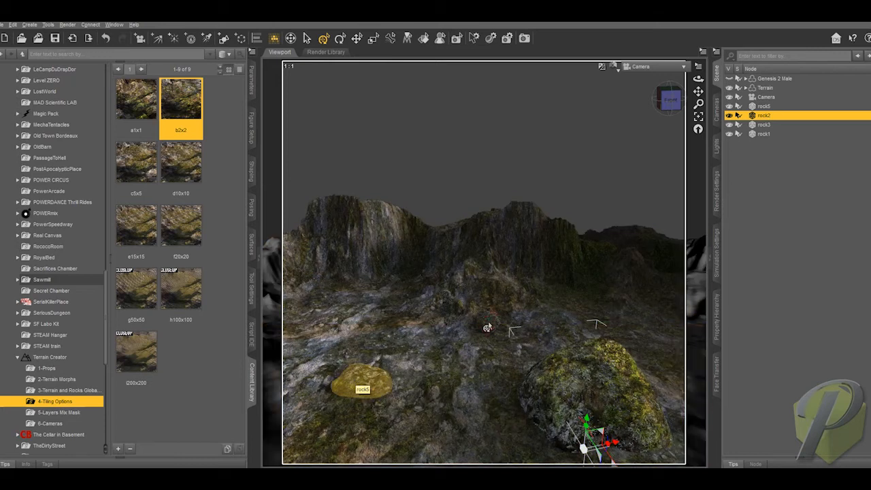
# Move rock3 farther back toward the central hill, adjust its size and height, and tilt it.
pyautogui.click(487, 327)
pyautogui.click(487, 328)
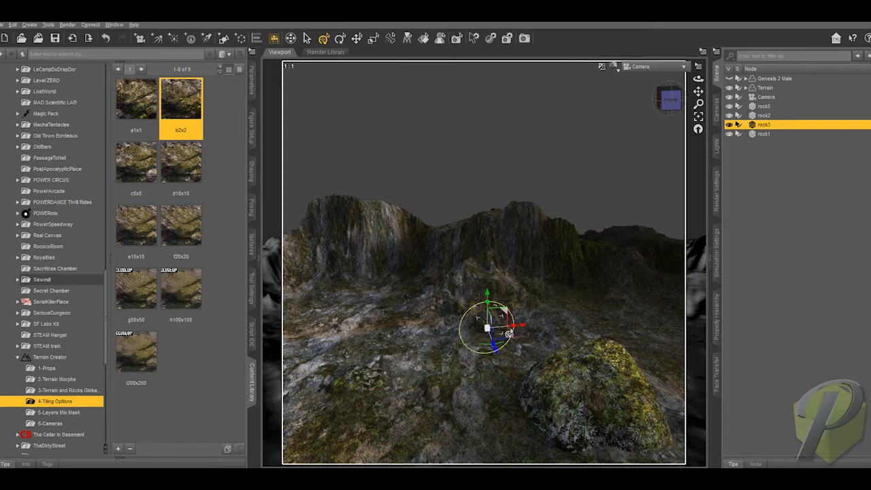
pyautogui.moveTo(509, 335); pyautogui.dragTo(508, 327)
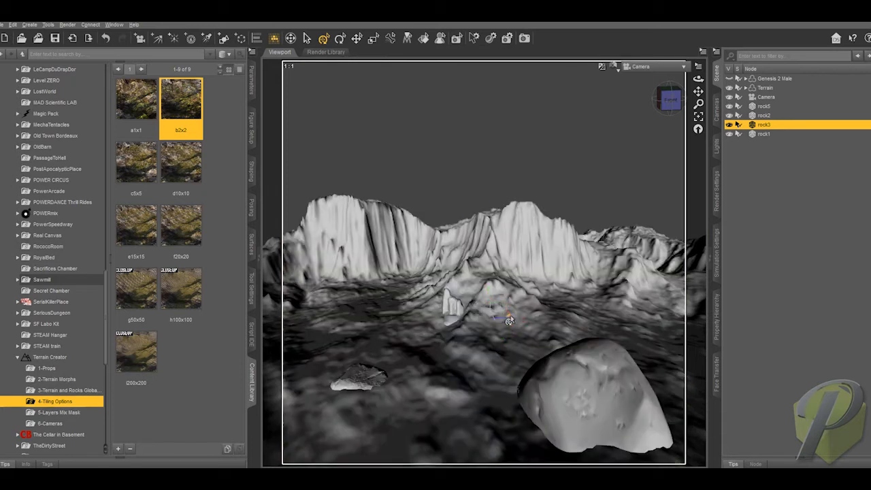
pyautogui.moveTo(509, 322)
pyautogui.mouseDown()
pyautogui.moveTo(489, 292)
pyautogui.moveTo(490, 260)
pyautogui.mouseUp()
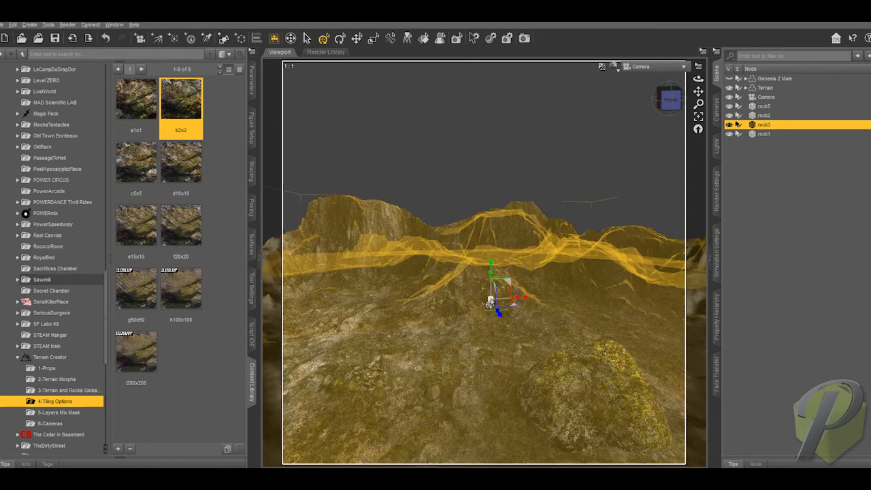
pyautogui.moveTo(490, 299); pyautogui.dragTo(491, 297)
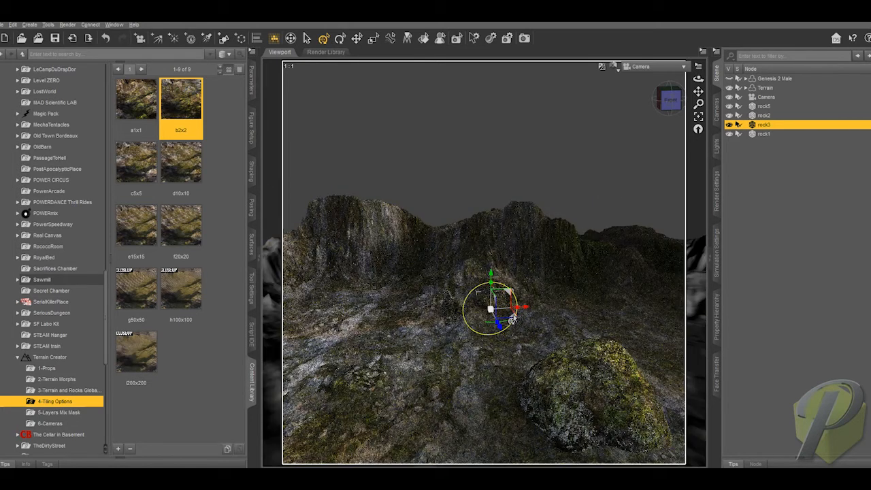
pyautogui.moveTo(515, 316); pyautogui.dragTo(505, 323)
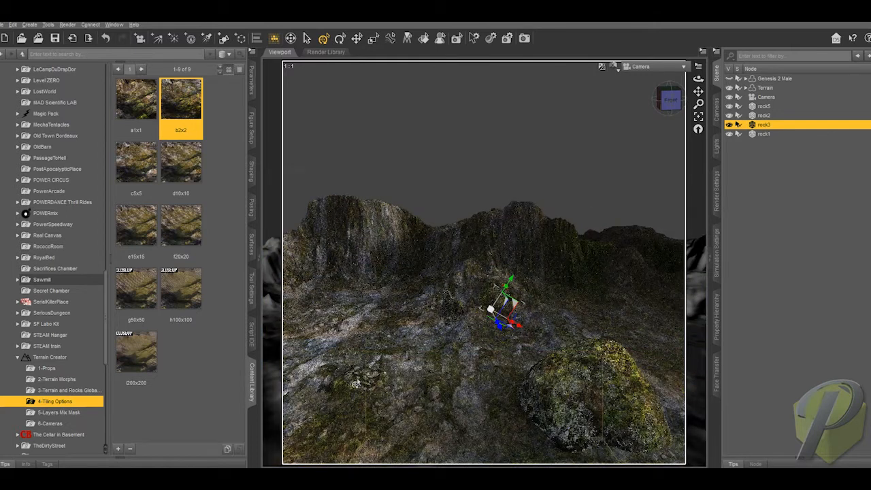
# Delete rock5 from the left foreground and select rock1.
pyautogui.click(357, 379)
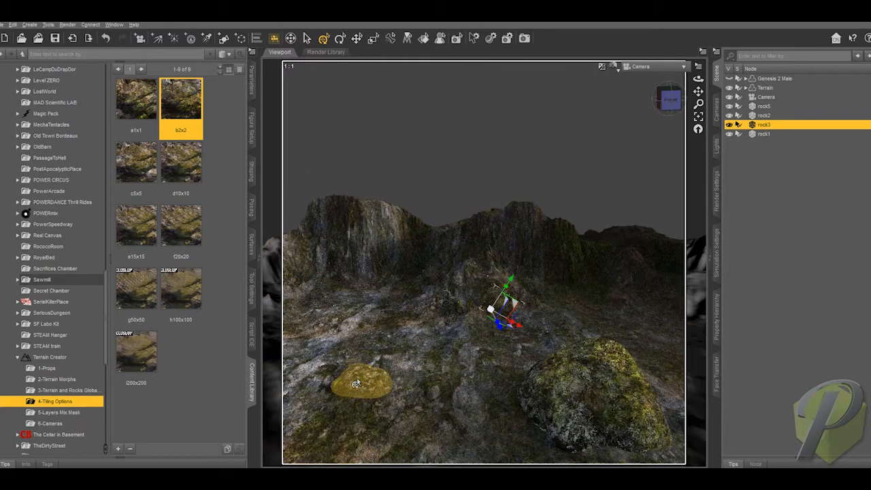
pyautogui.click(358, 383)
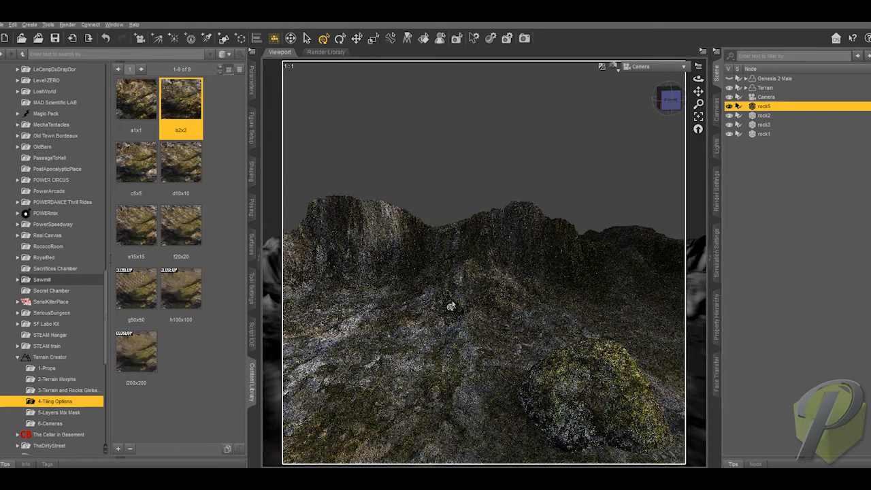
pyautogui.press('Delete')
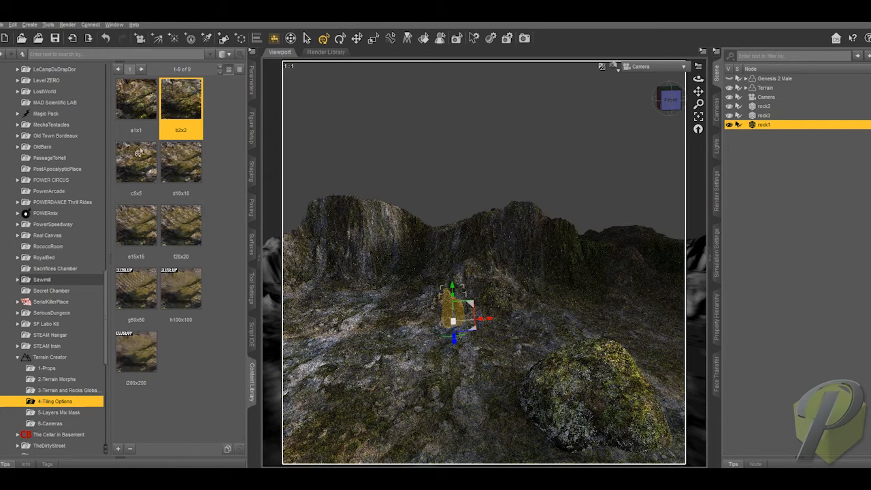
# Apply the a1x1 tiling preset to rock1, enlarge the rock, and switch to the node selection tool.
pyautogui.click(133, 104)
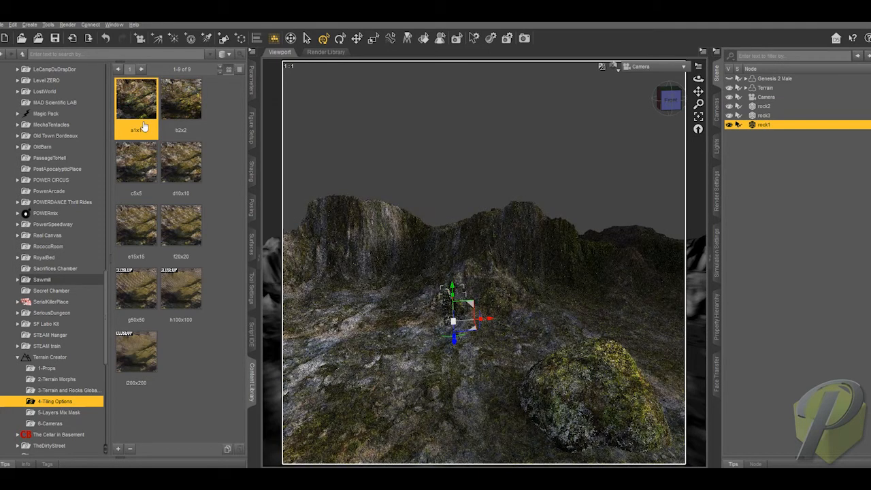
pyautogui.click(453, 322)
pyautogui.moveTo(452, 322)
pyautogui.mouseDown()
pyautogui.moveTo(456, 312)
pyautogui.moveTo(453, 320)
pyautogui.mouseUp()
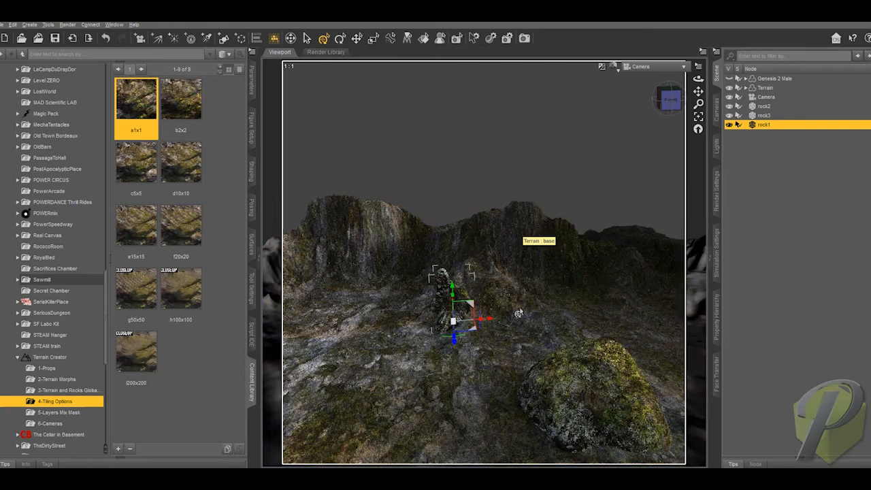
pyautogui.click(308, 40)
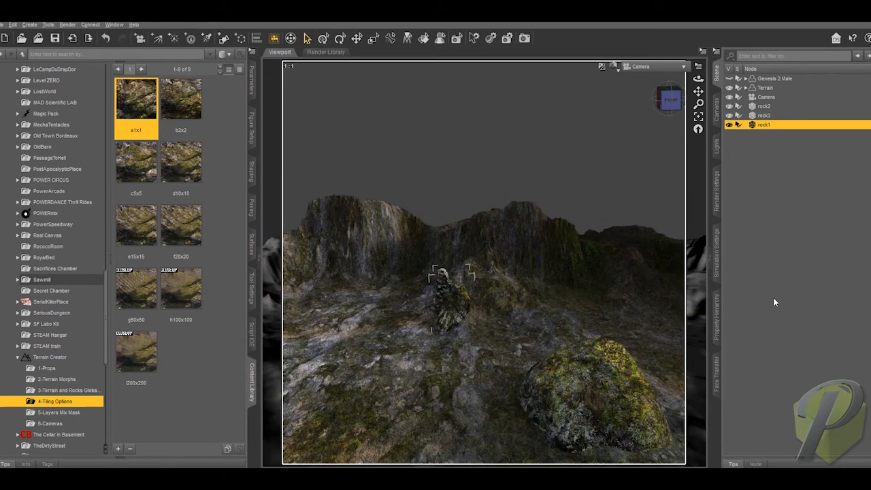
# Add the Terrain Creator Water prop to the scene and select it.
pyautogui.click(48, 368)
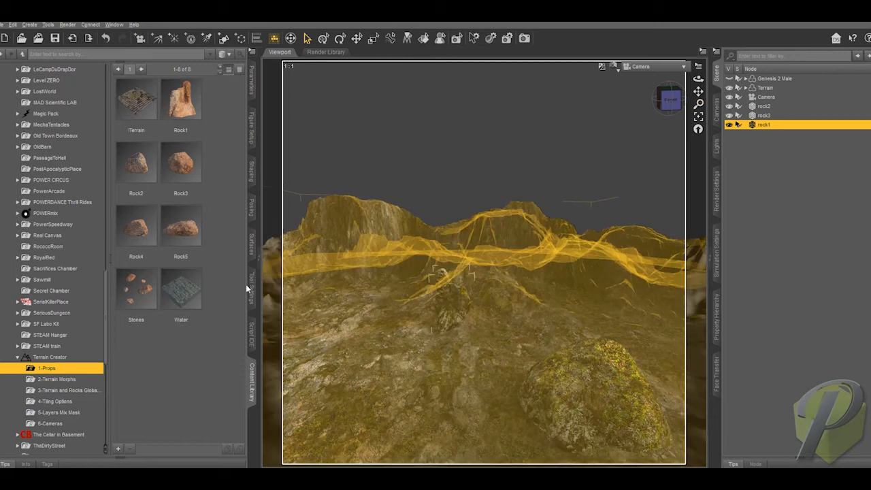
pyautogui.click(183, 297)
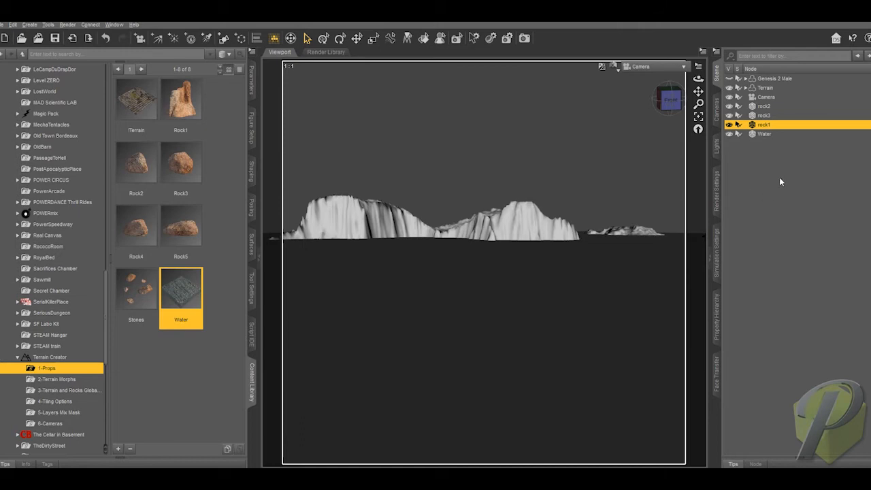
pyautogui.click(763, 134)
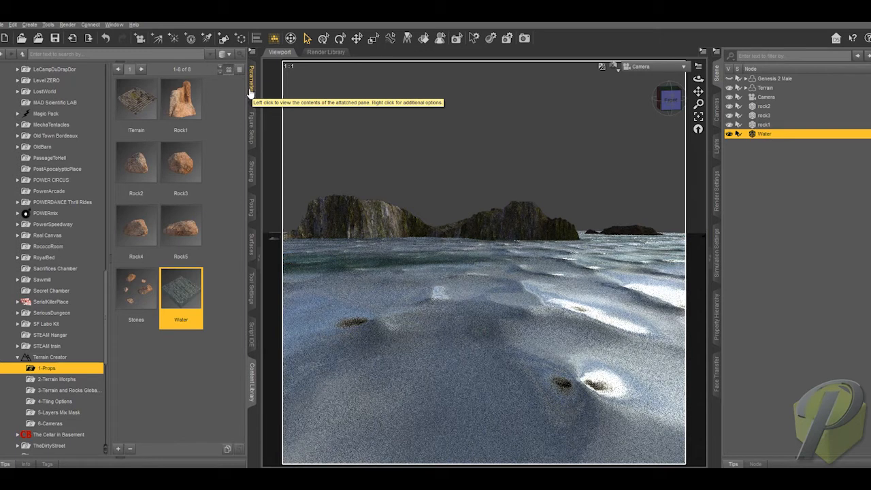
# Lower the water level to about -710 using a Texture Shaded preview for the final adjustment, and return the viewport to NVIDIA Iray.
pyautogui.click(251, 93)
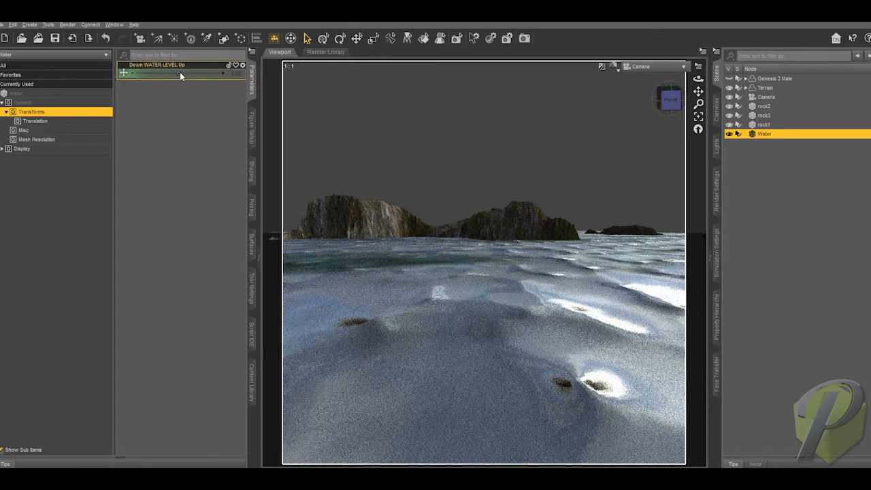
pyautogui.moveTo(176, 73); pyautogui.dragTo(154, 72)
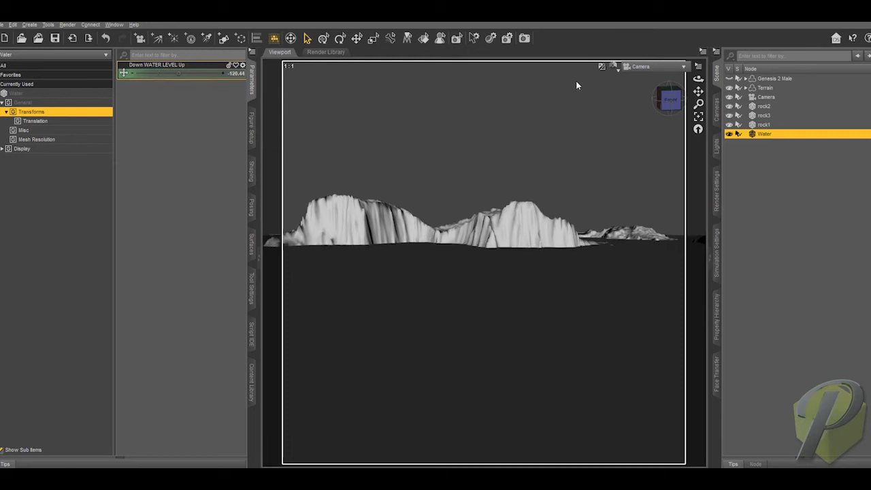
pyautogui.click(614, 67)
pyautogui.click(614, 67)
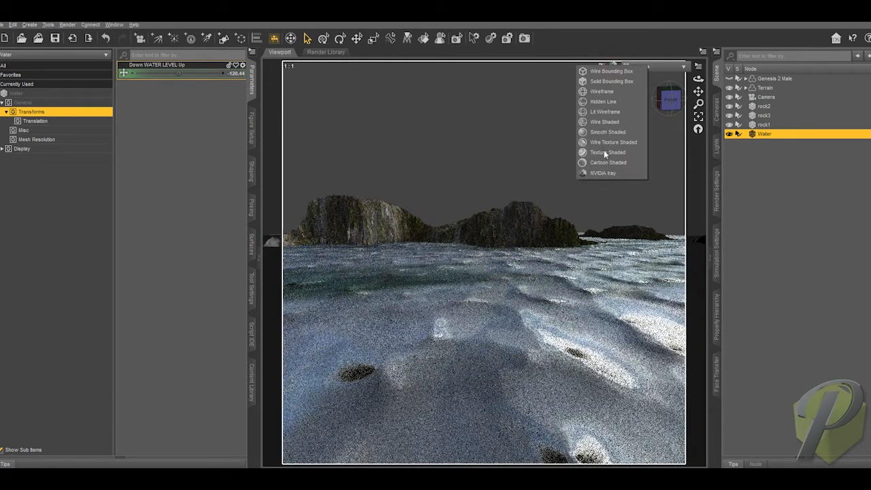
pyautogui.click(608, 152)
pyautogui.moveTo(178, 74); pyautogui.dragTo(170, 73)
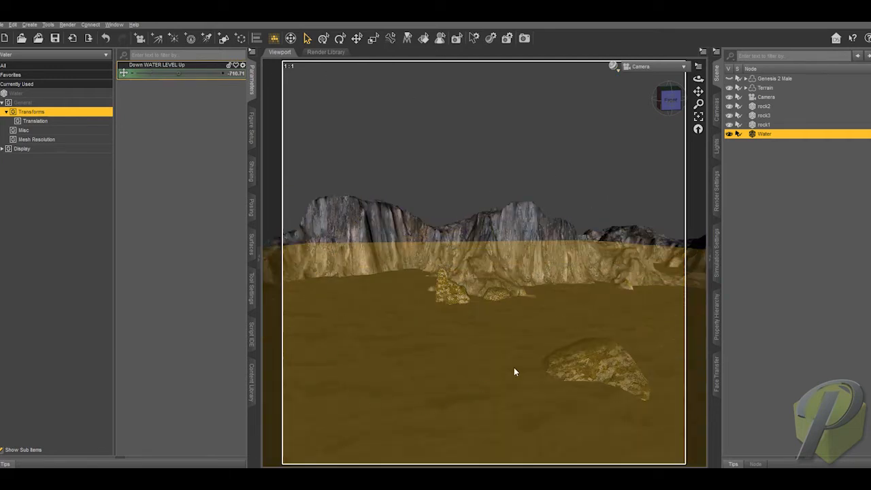
pyautogui.click(614, 68)
pyautogui.click(608, 175)
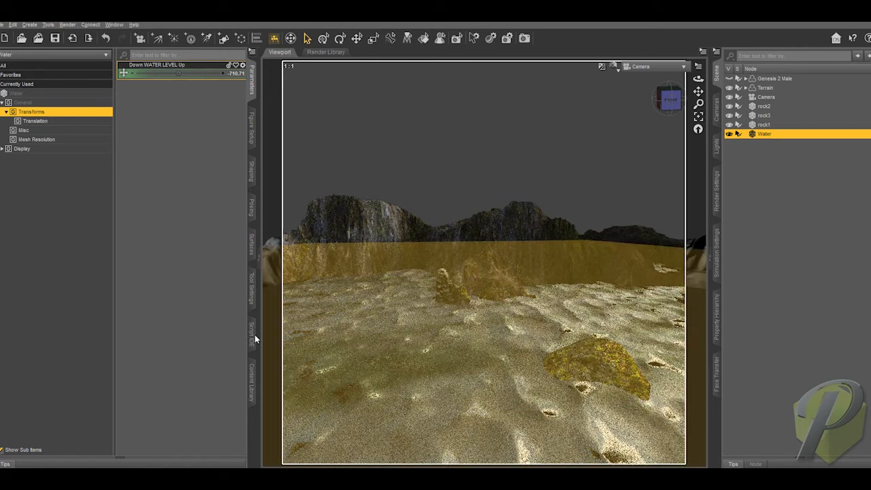
# Try the c5x5 and f20x20 tiling presets on the water and settle on g50x50.
pyautogui.click(251, 384)
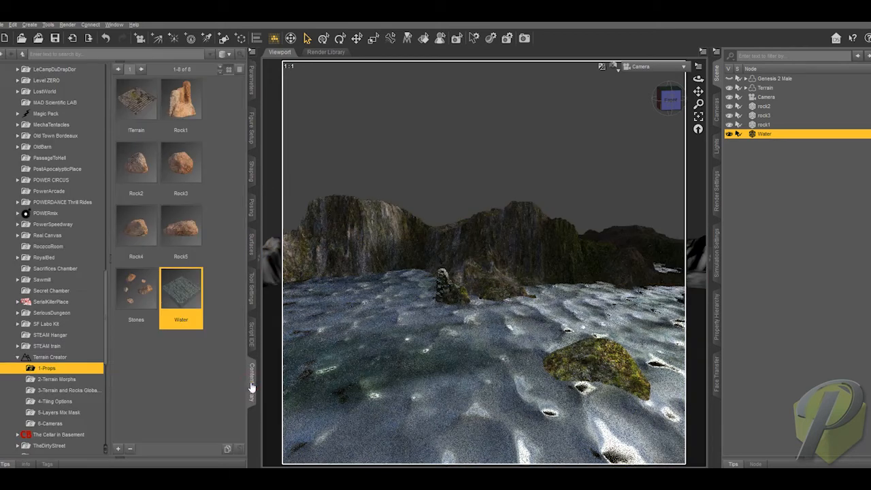
pyautogui.click(55, 403)
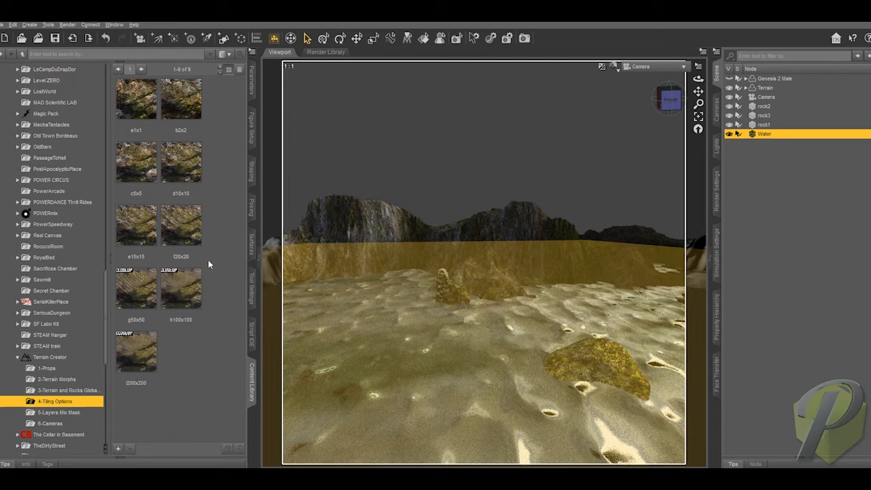
pyautogui.doubleClick(147, 176)
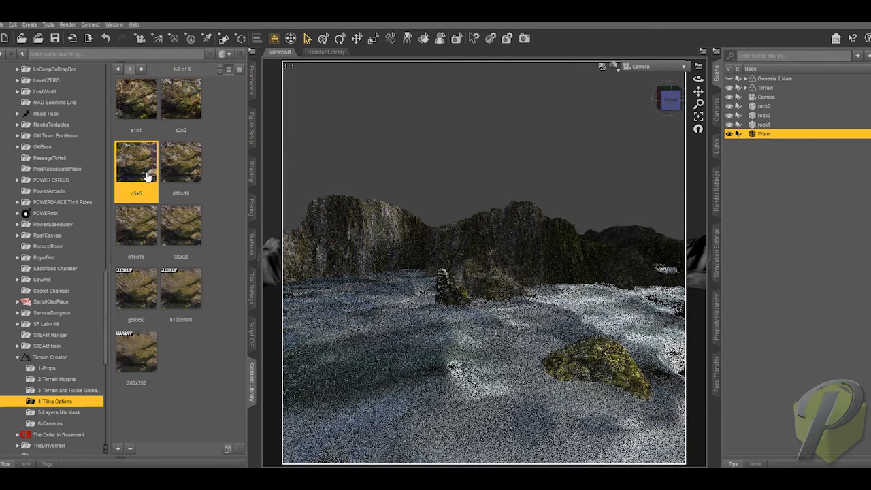
pyautogui.doubleClick(186, 236)
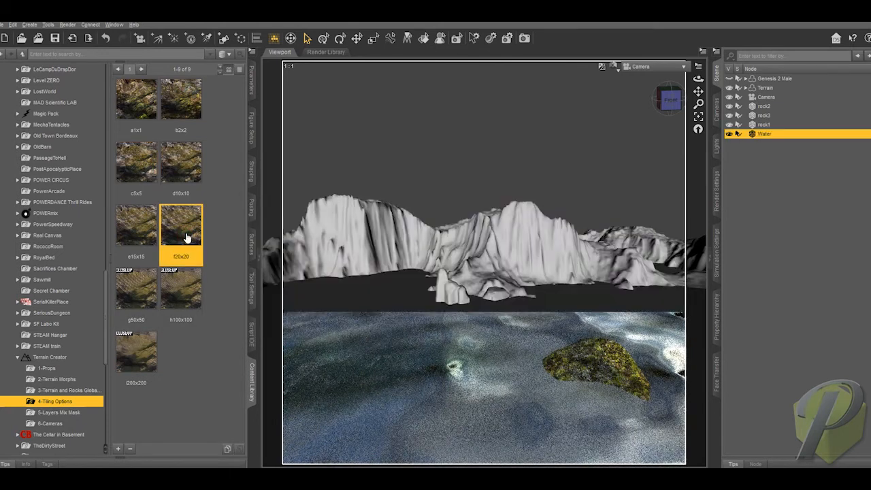
pyautogui.moveTo(187, 237)
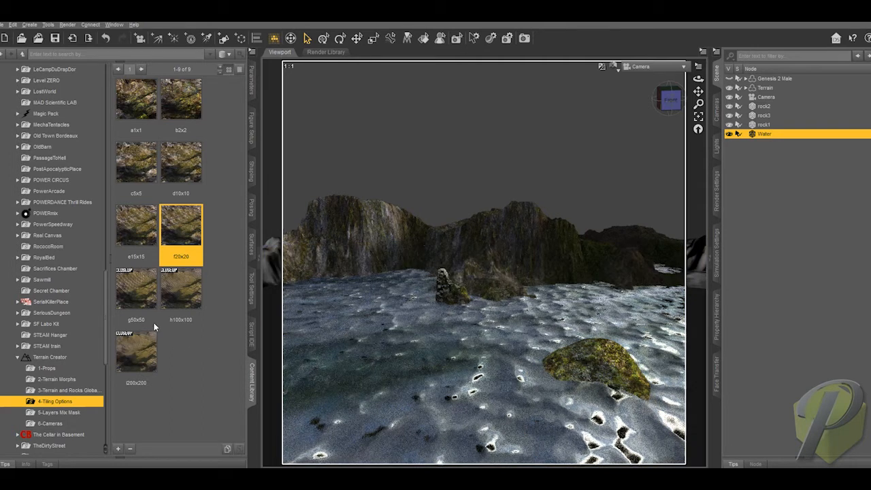
pyautogui.doubleClick(141, 300)
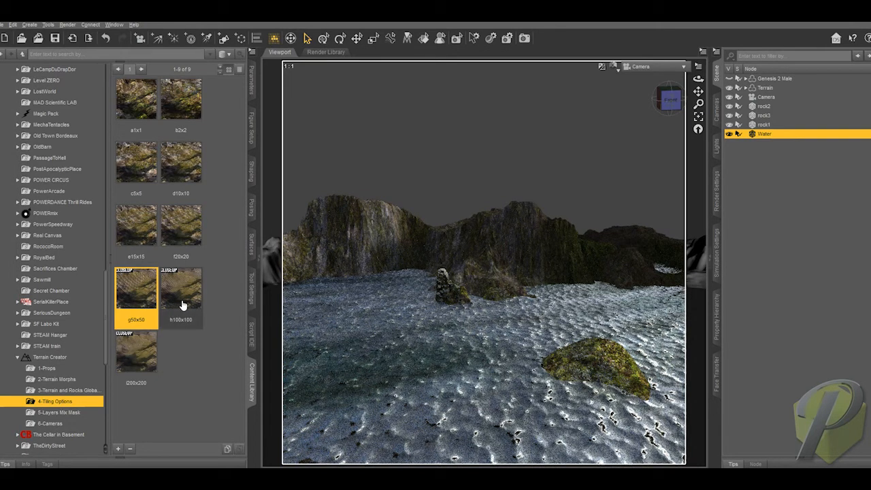
pyautogui.moveTo(183, 305)
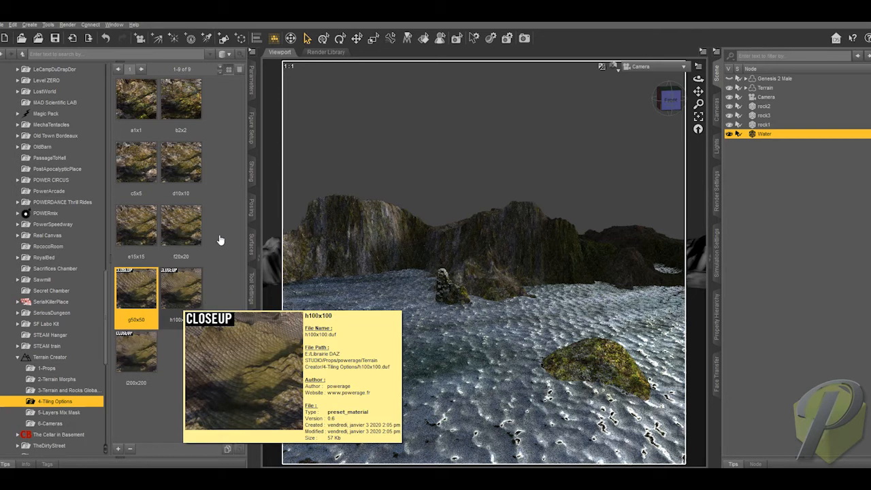
pyautogui.click(221, 260)
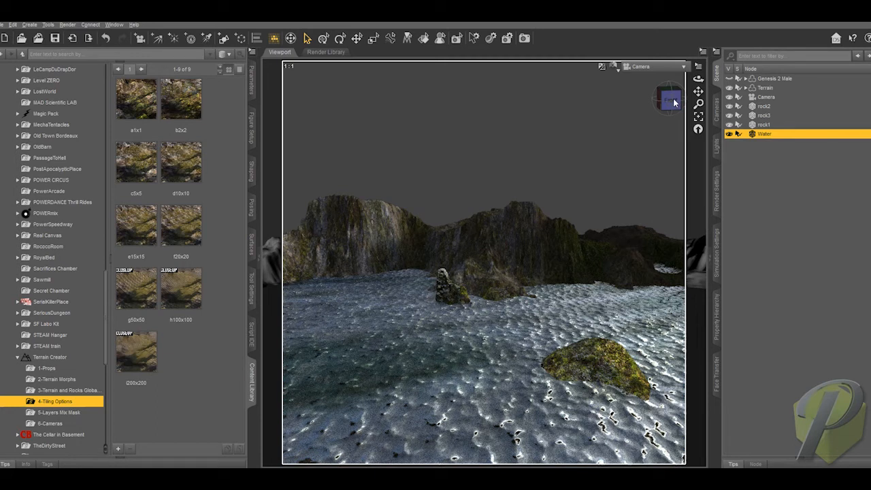
# Orbit the camera around the scene, apply the Mask set10 layer mix to the terrain, and extend the selection with rock2, rock3 and rock1.
pyautogui.moveTo(672, 100)
pyautogui.mouseDown()
pyautogui.moveTo(715, 100)
pyautogui.moveTo(689, 80)
pyautogui.moveTo(647, 80)
pyautogui.mouseUp()
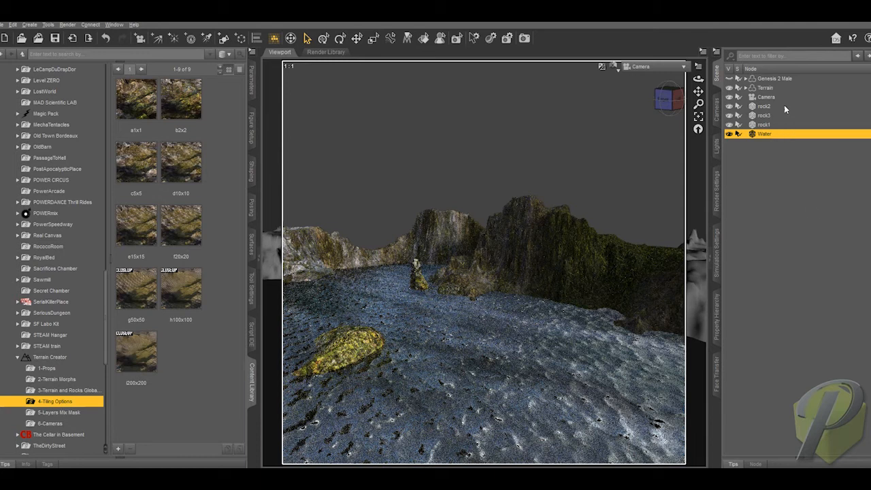
pyautogui.click(768, 90)
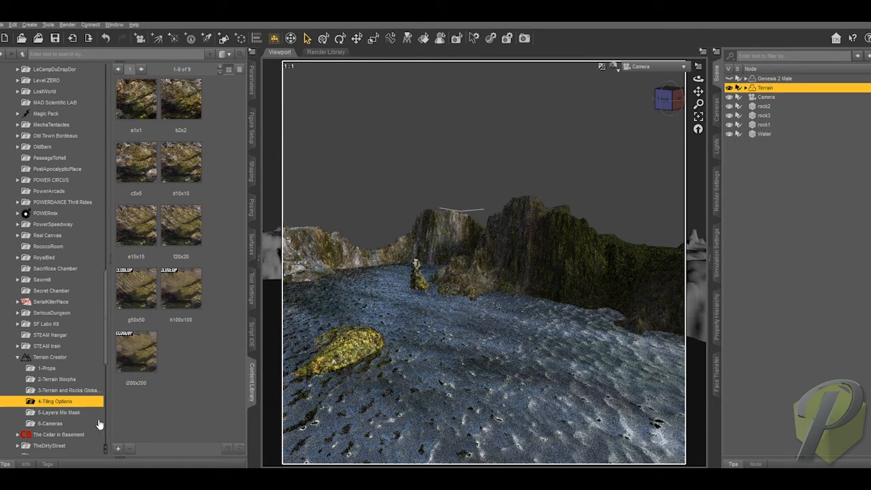
pyautogui.click(68, 413)
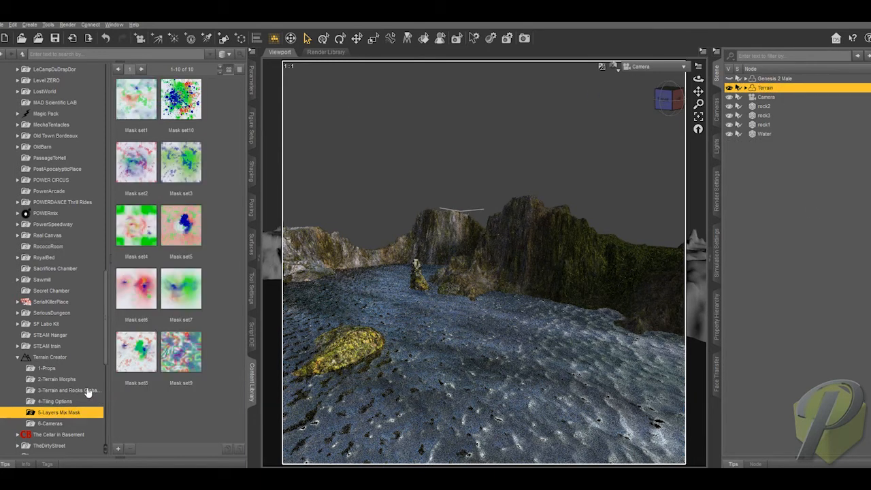
pyautogui.doubleClick(175, 100)
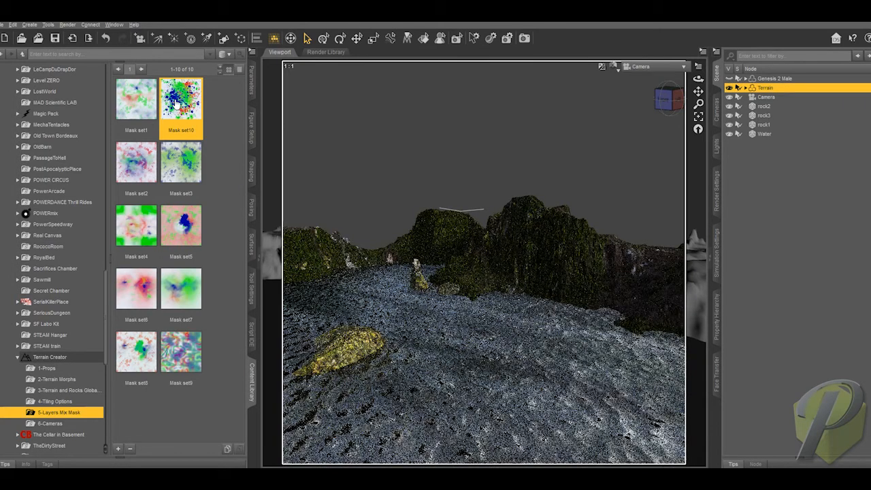
pyautogui.keyDown('ctrl'); pyautogui.click(763, 107); pyautogui.keyUp('ctrl')
pyautogui.keyDown('ctrl'); pyautogui.click(764, 117); pyautogui.keyUp('ctrl')
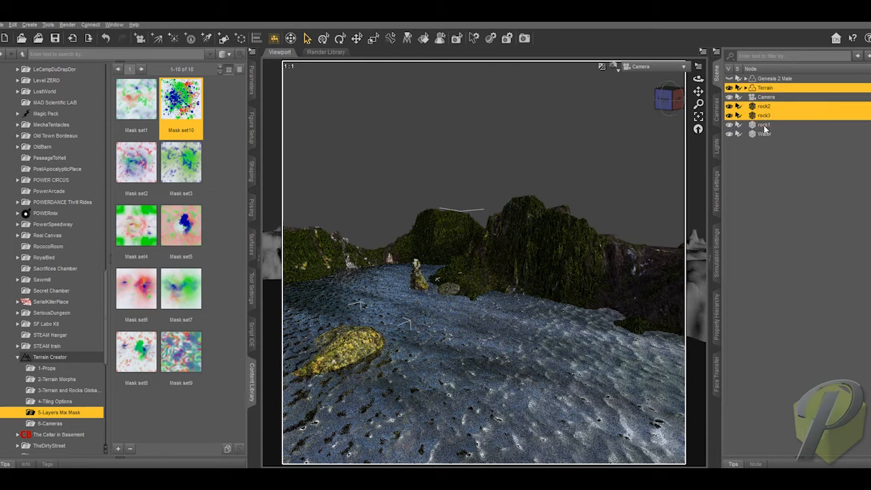
pyautogui.keyDown('ctrl'); pyautogui.click(764, 125); pyautogui.keyUp('ctrl')
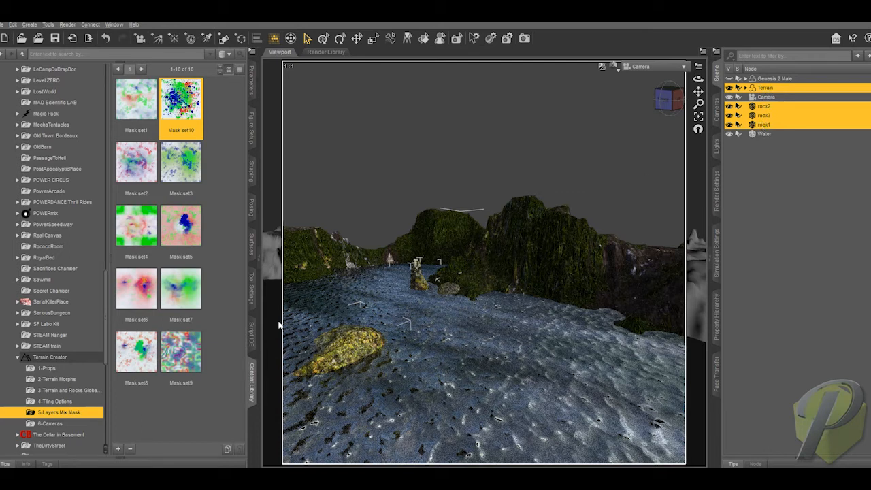
# Try the Mask set5, Mask set6 and Mask set9 layer mixes on the selected terrain and rocks.
pyautogui.doubleClick(182, 227)
pyautogui.doubleClick(184, 228)
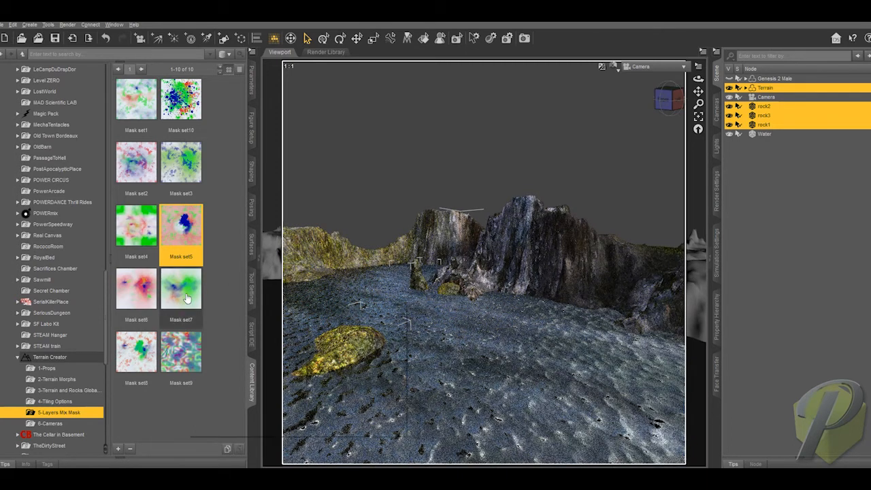
pyautogui.moveTo(187, 297)
pyautogui.doubleClick(147, 289)
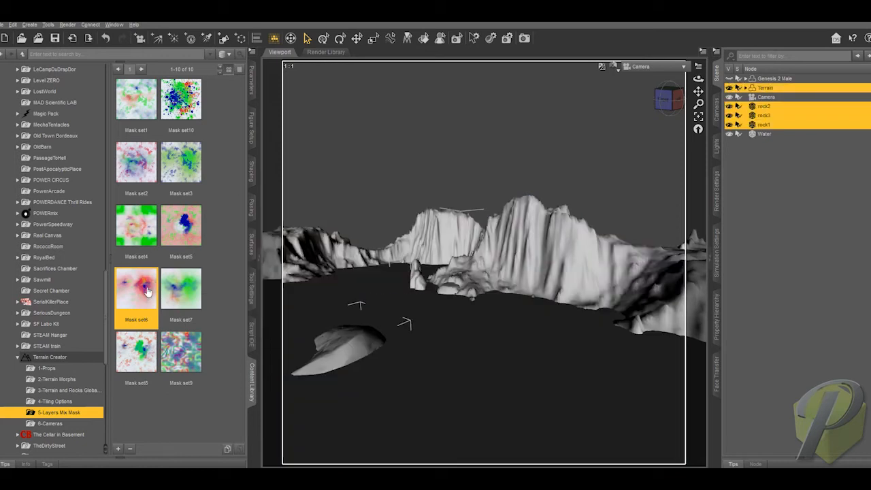
pyautogui.moveTo(147, 290)
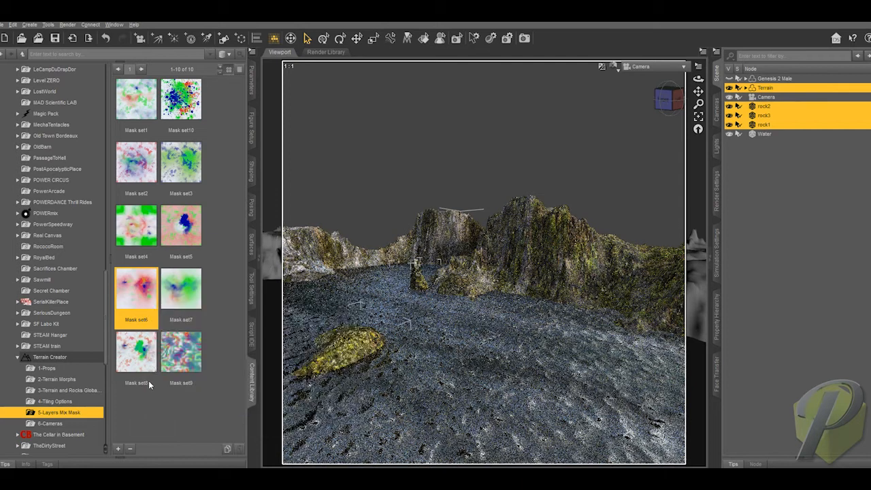
pyautogui.doubleClick(194, 351)
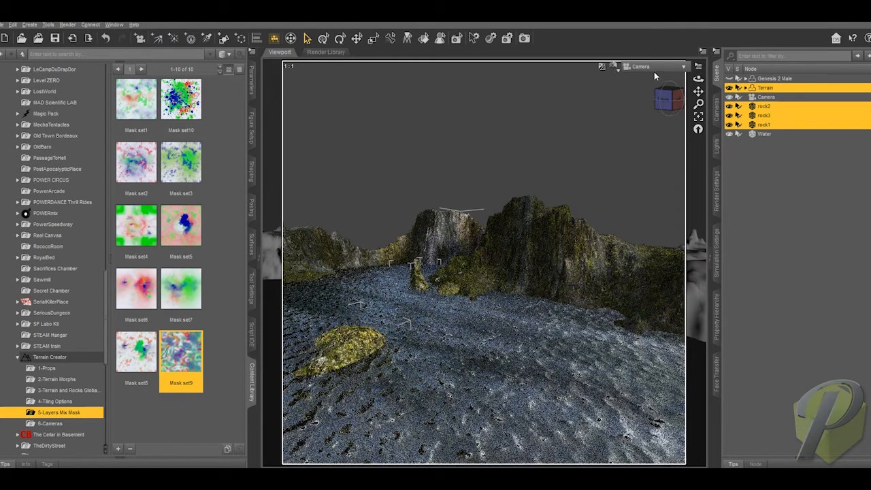
# Check the scene in Texture Shaded display and return the viewport to NVIDIA Iray.
pyautogui.click(615, 69)
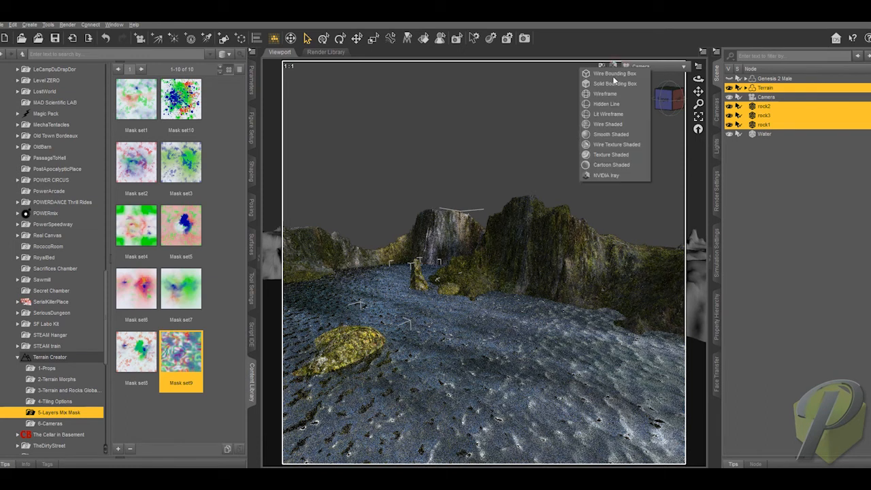
pyautogui.click(605, 156)
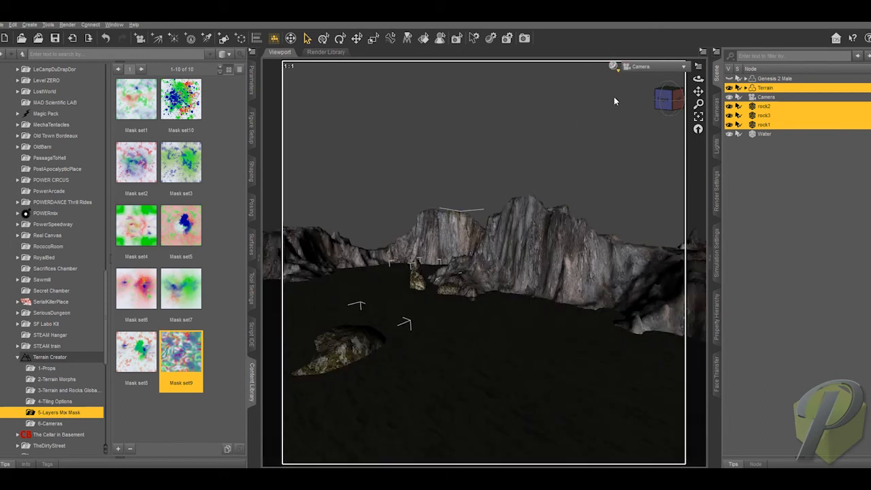
pyautogui.click(612, 68)
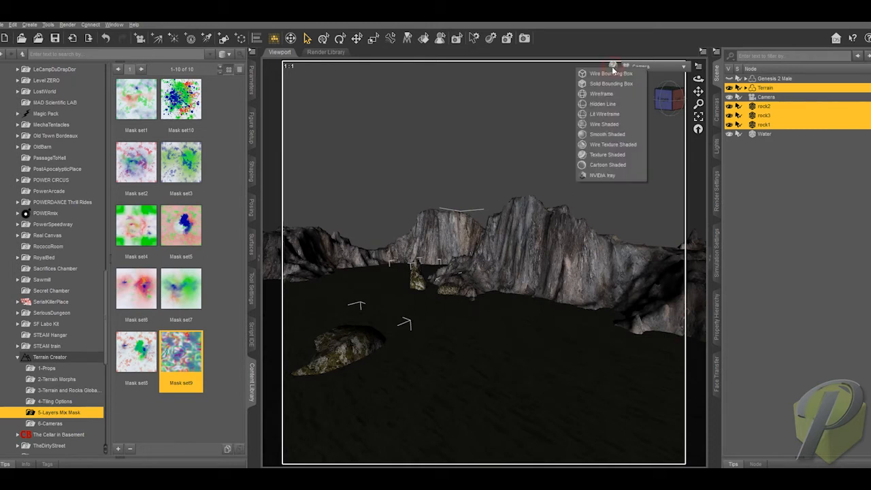
pyautogui.click(605, 168)
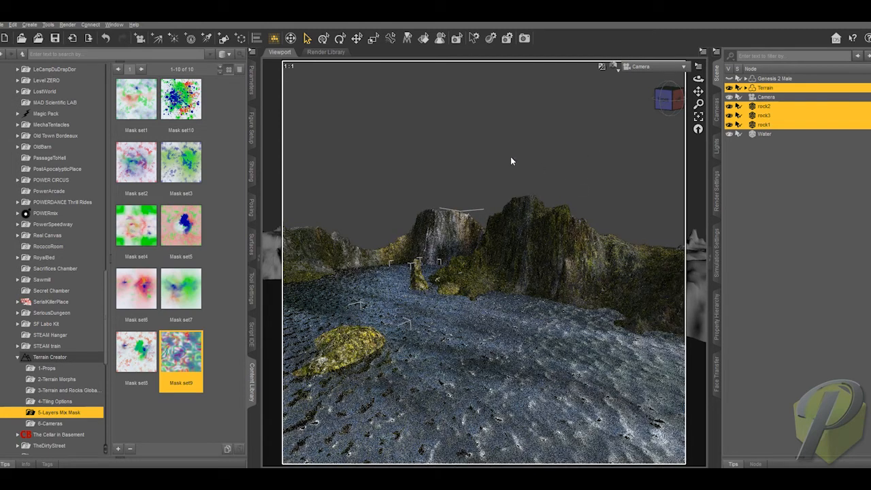
# Try Mask set2 on the selected terrain and rocks and settle on Mask set3.
pyautogui.click(147, 157)
pyautogui.doubleClick(146, 157)
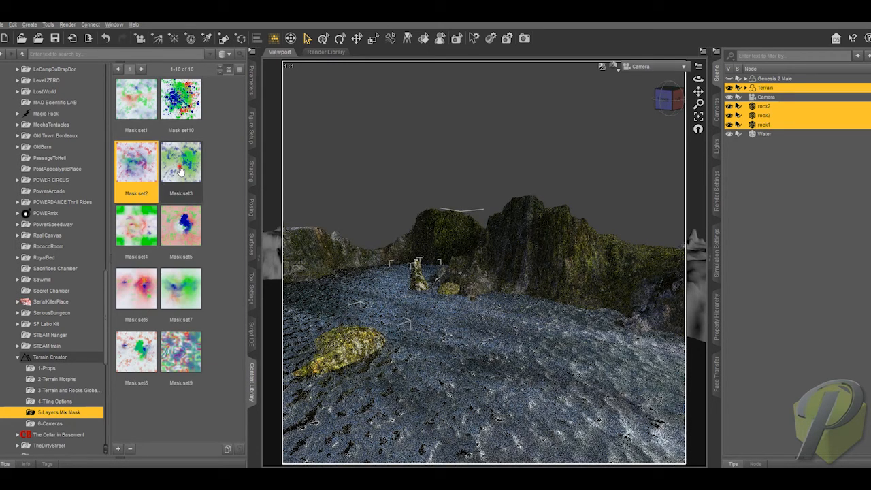
pyautogui.doubleClick(180, 169)
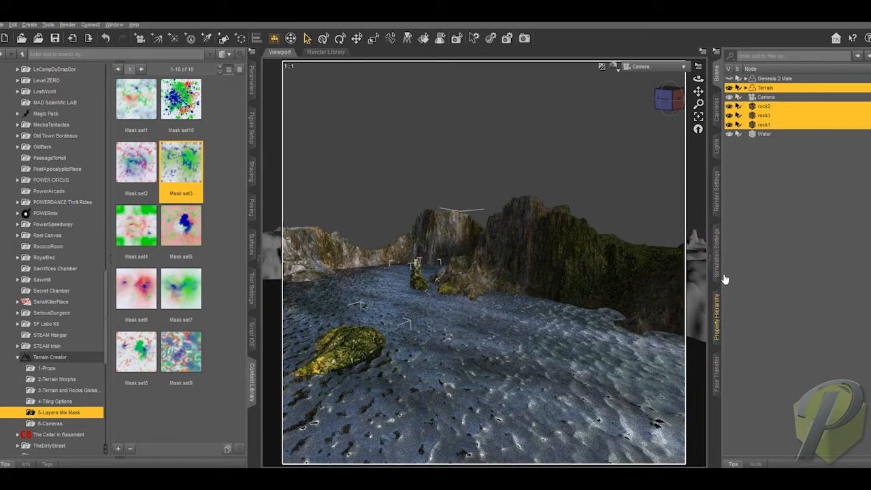
# Set the render environment mode to Sun-Sky Only.
pyautogui.click(717, 206)
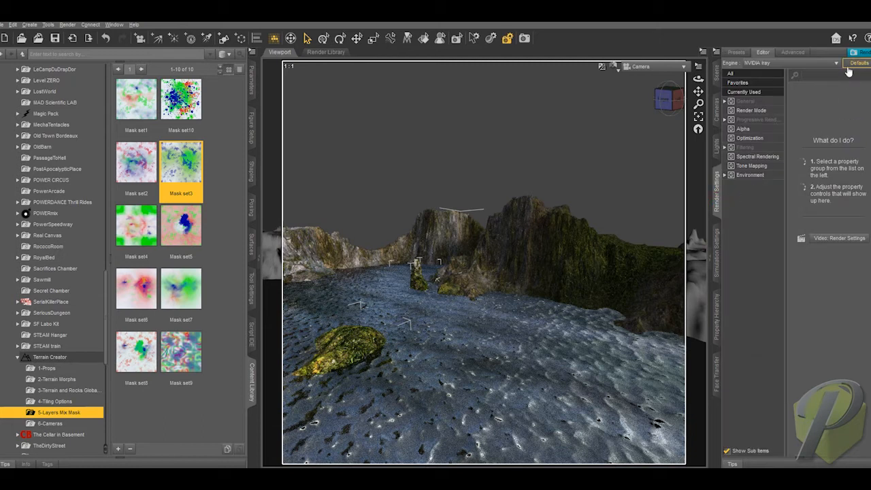
pyautogui.click(759, 175)
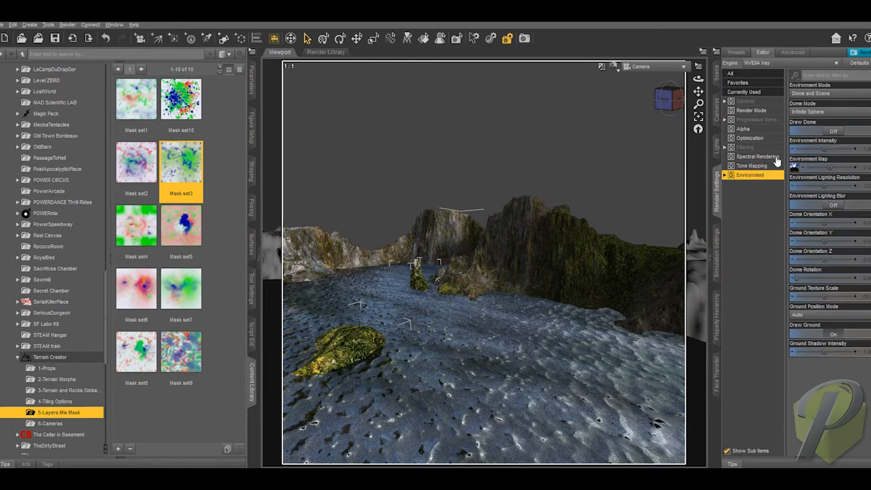
pyautogui.click(809, 96)
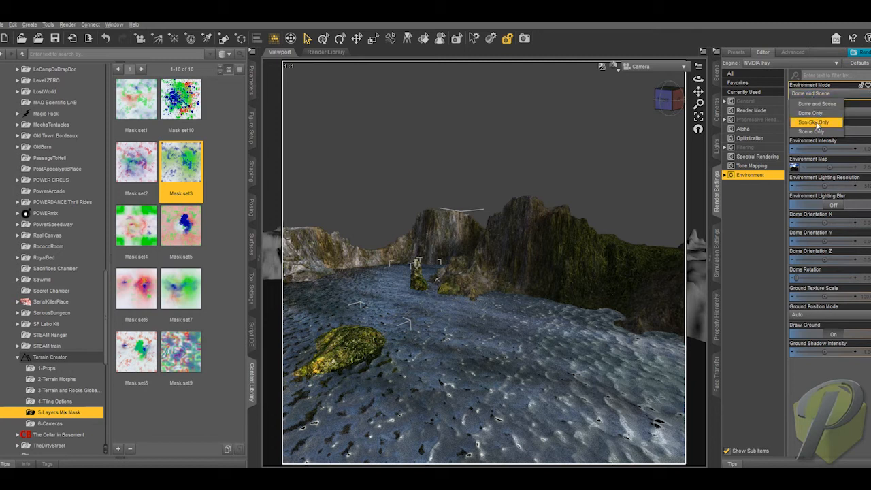
pyautogui.click(816, 122)
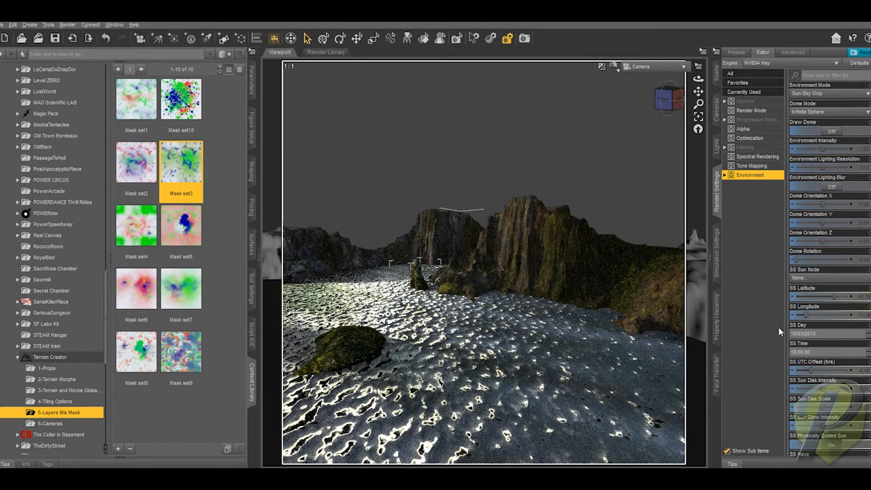
# Adjust the sun direction with dome rotation about 318.5, SS Latitude about 32.65 and SS Longitude about -129.
pyautogui.moveTo(795, 258); pyautogui.dragTo(831, 256)
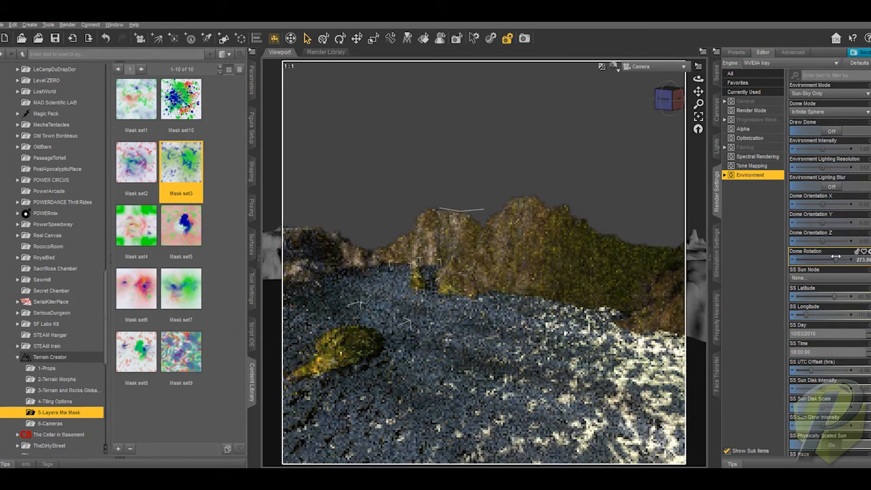
pyautogui.moveTo(831, 256); pyautogui.dragTo(827, 256)
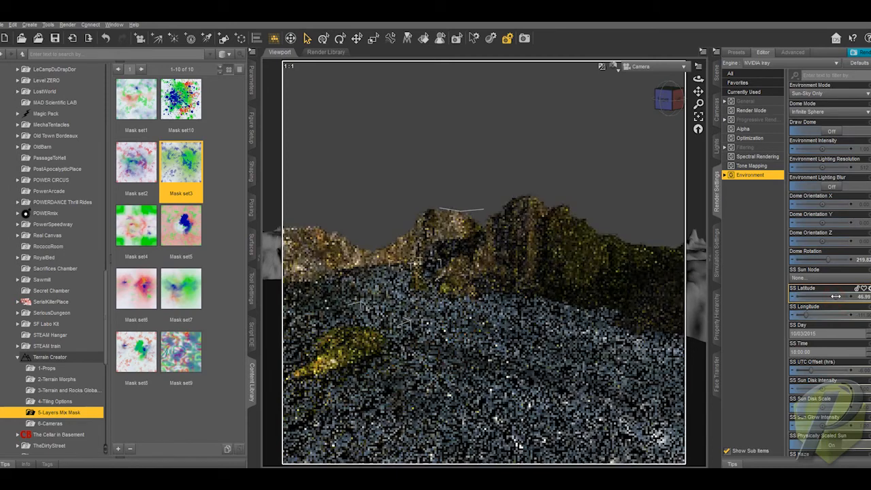
pyautogui.moveTo(838, 295); pyautogui.dragTo(805, 313)
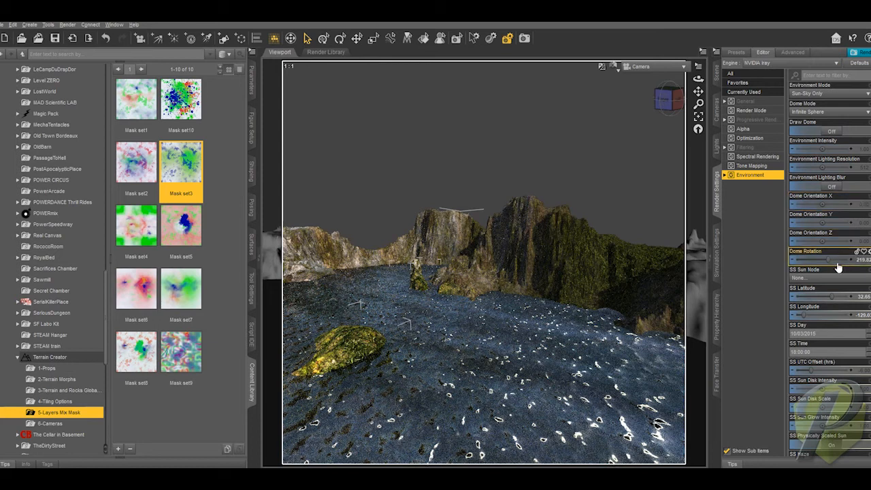
pyautogui.moveTo(830, 260)
pyautogui.mouseDown()
pyautogui.moveTo(812, 260)
pyautogui.moveTo(843, 260)
pyautogui.mouseUp()
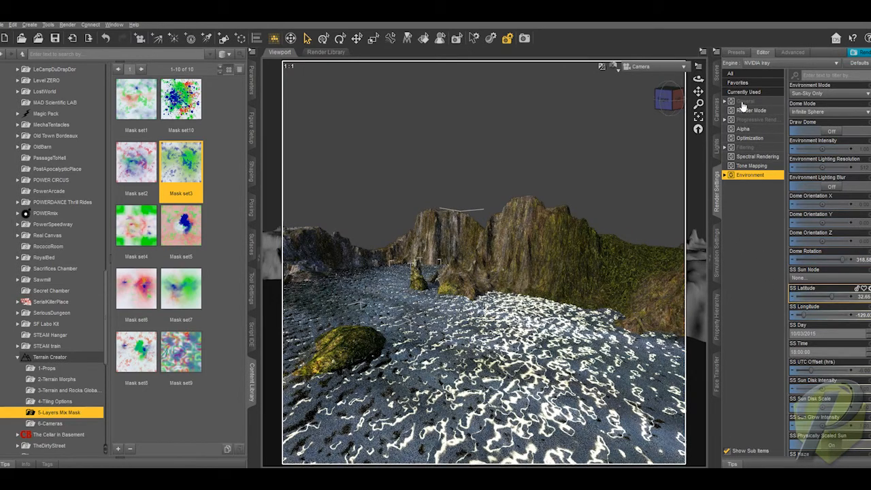
# Enable the bloom filter in the render filtering settings and reduce its radius to nearly zero.
pyautogui.click(749, 147)
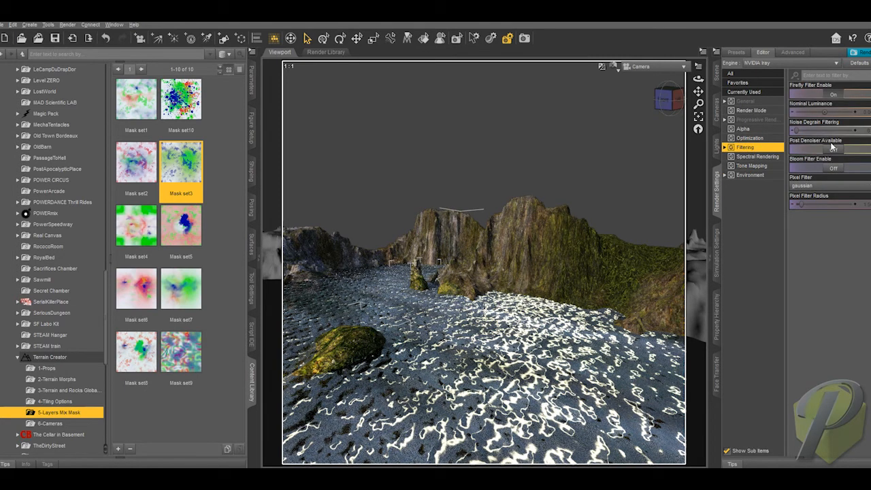
pyautogui.click(832, 167)
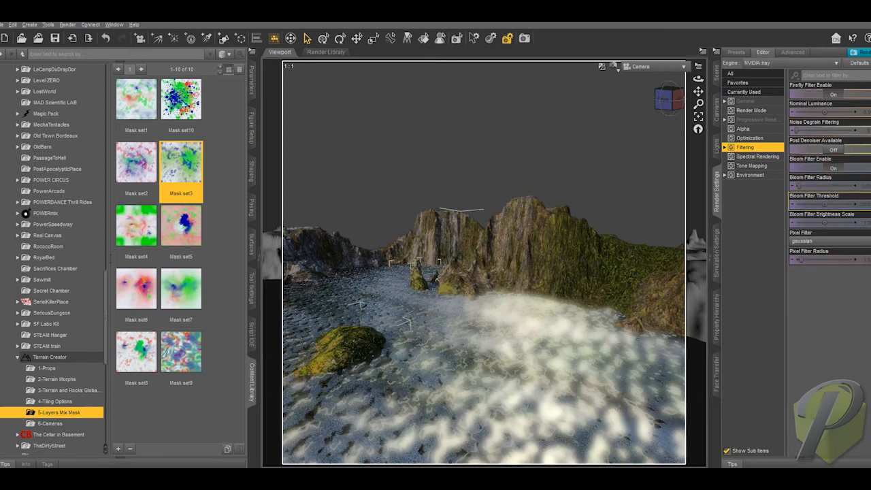
pyautogui.click(868, 186)
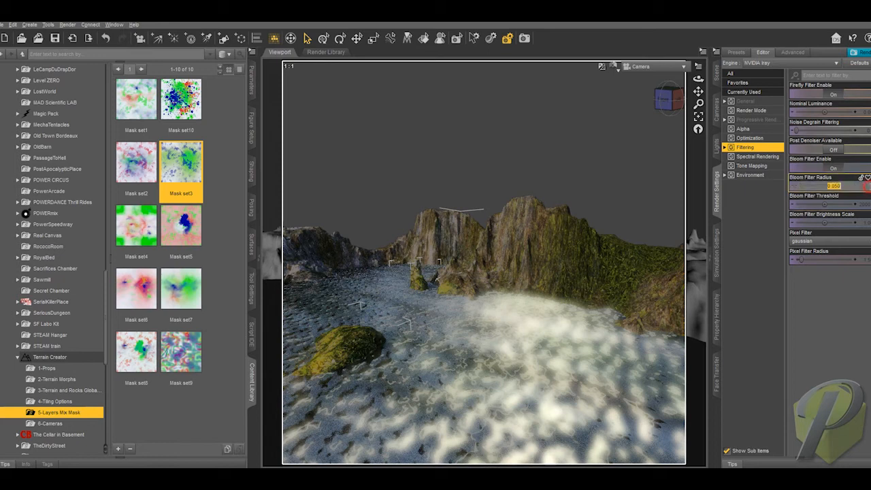
pyautogui.click(836, 186)
pyautogui.press('Return')
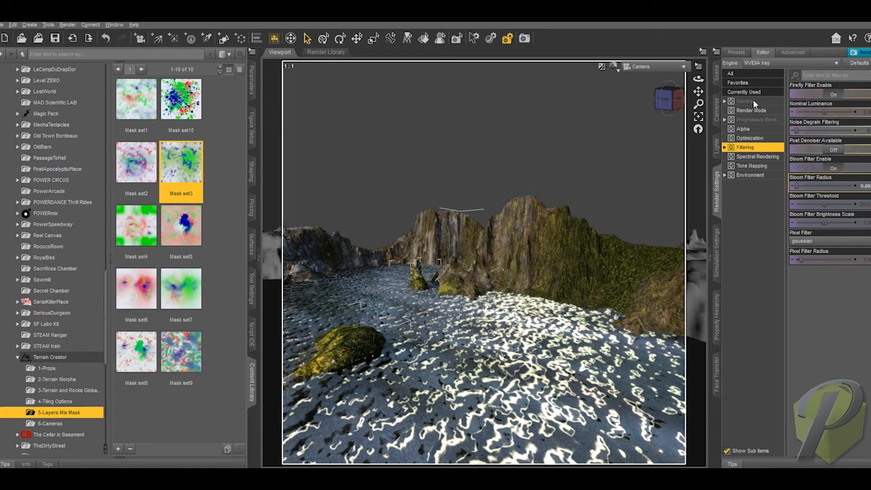
# Turn on Draw Dome and set SS Horizon Height to about -0.71 and SS Haze to about 2.92.
pyautogui.click(751, 176)
pyautogui.click(832, 133)
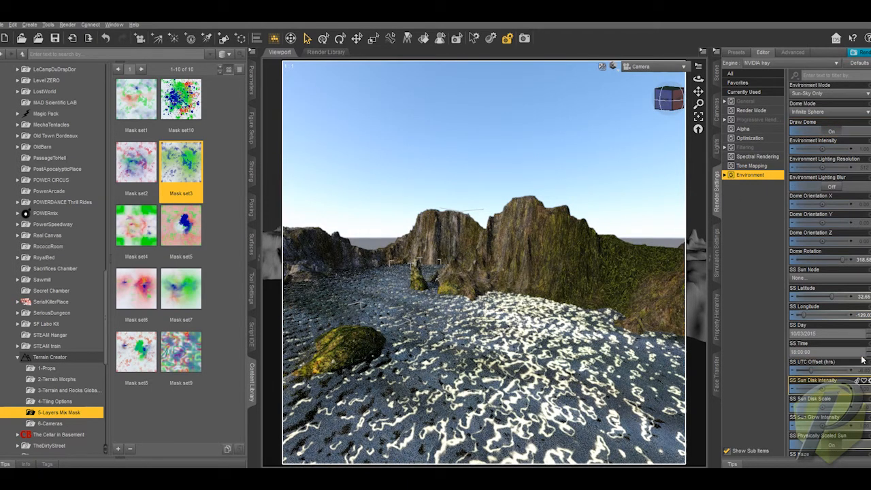
pyautogui.scroll(-3, 856, 381)
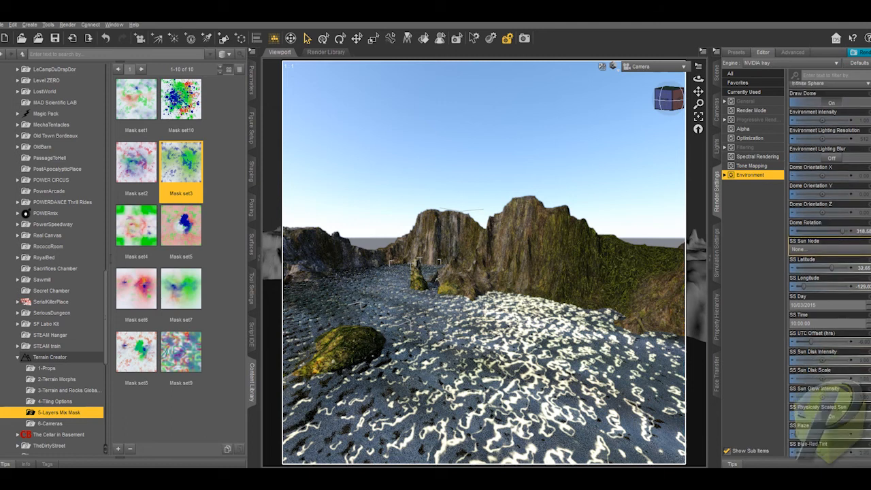
pyautogui.scroll(-2, 830, 269)
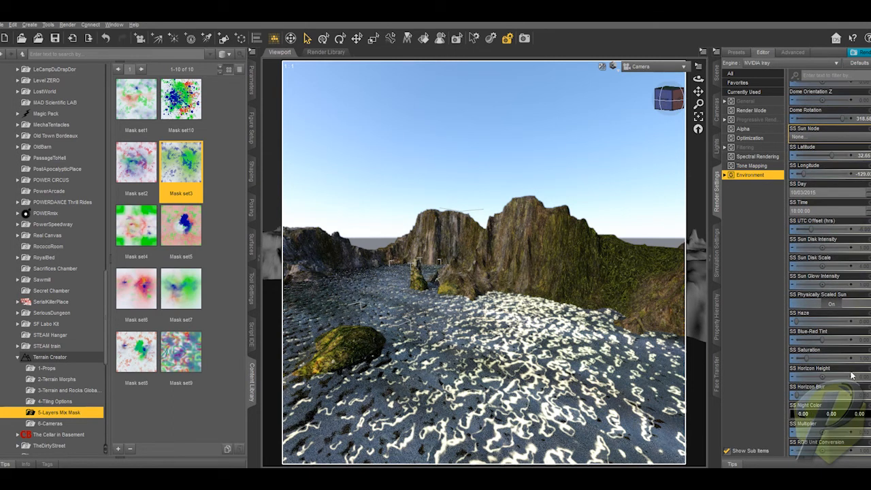
pyautogui.moveTo(822, 377); pyautogui.dragTo(815, 377)
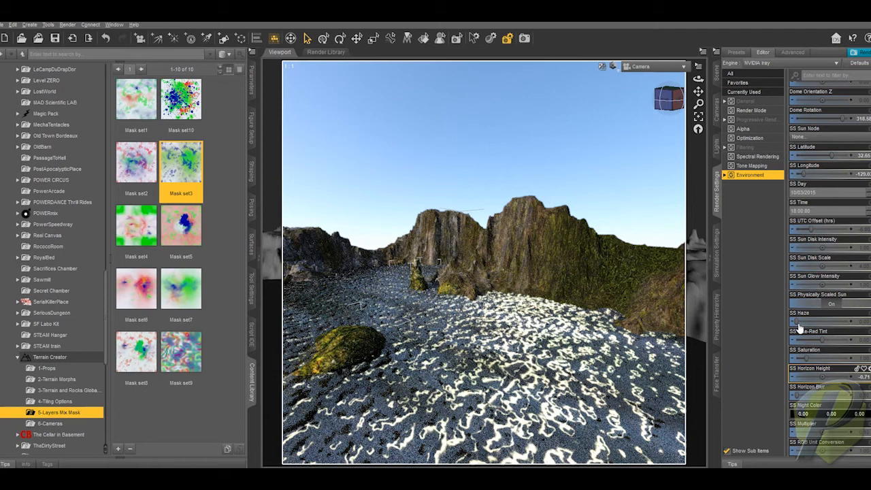
pyautogui.moveTo(797, 320); pyautogui.dragTo(806, 320)
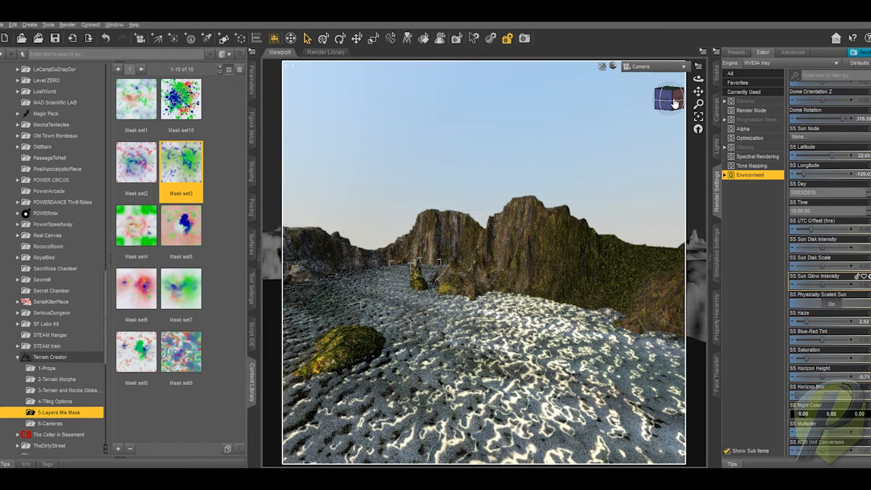
# Reframe the scene camera to a lower view across the water toward the cliffs.
pyautogui.moveTo(672, 104); pyautogui.dragTo(665, 103)
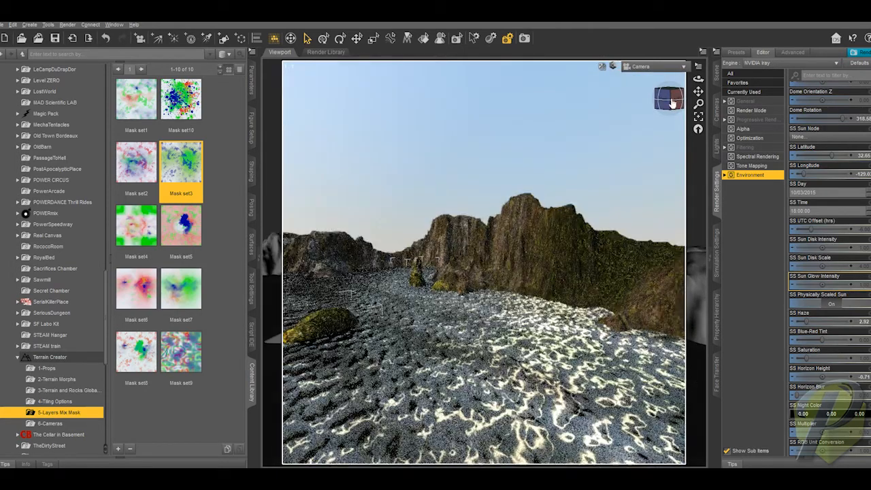
pyautogui.moveTo(669, 99); pyautogui.dragTo(671, 100)
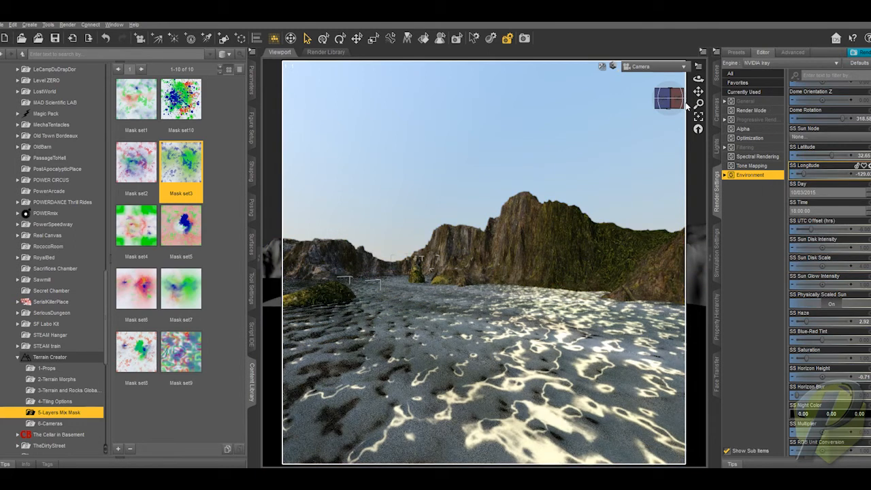
pyautogui.moveTo(678, 101)
pyautogui.mouseDown()
pyautogui.moveTo(659, 100)
pyautogui.moveTo(679, 100)
pyautogui.mouseUp()
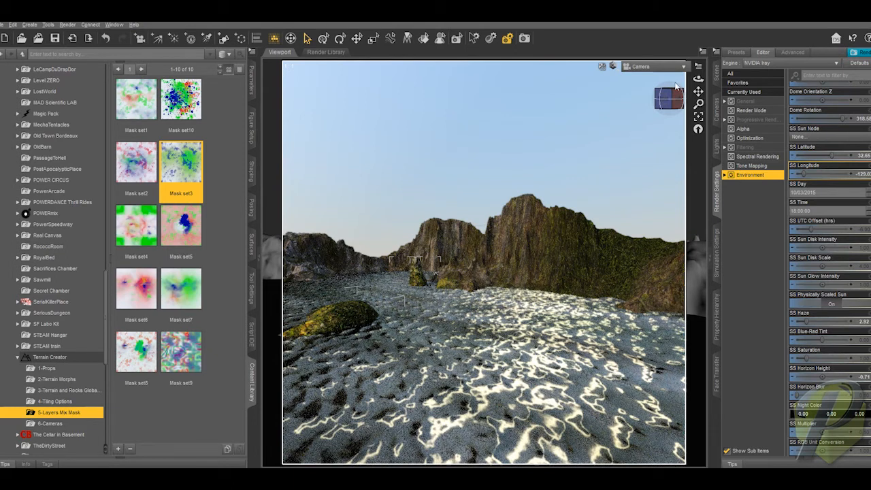
# Switch the viewport to Texture Shaded display and the Perspective View.
pyautogui.click(614, 70)
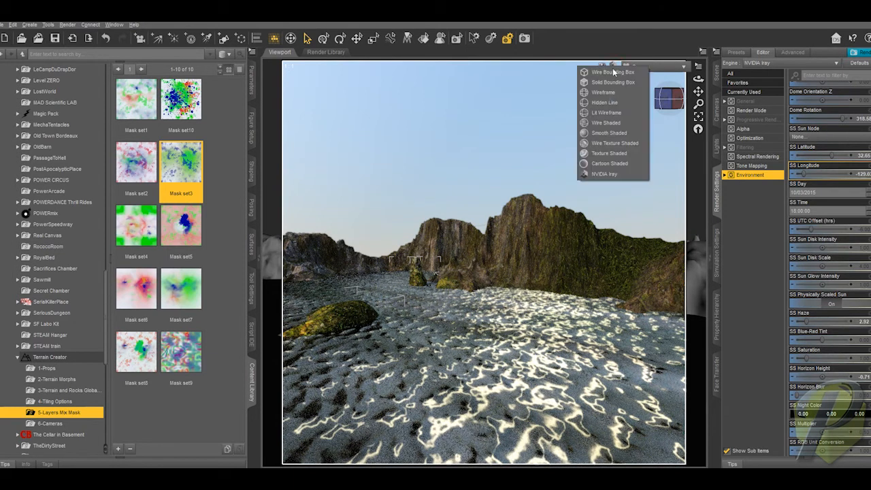
pyautogui.click(611, 153)
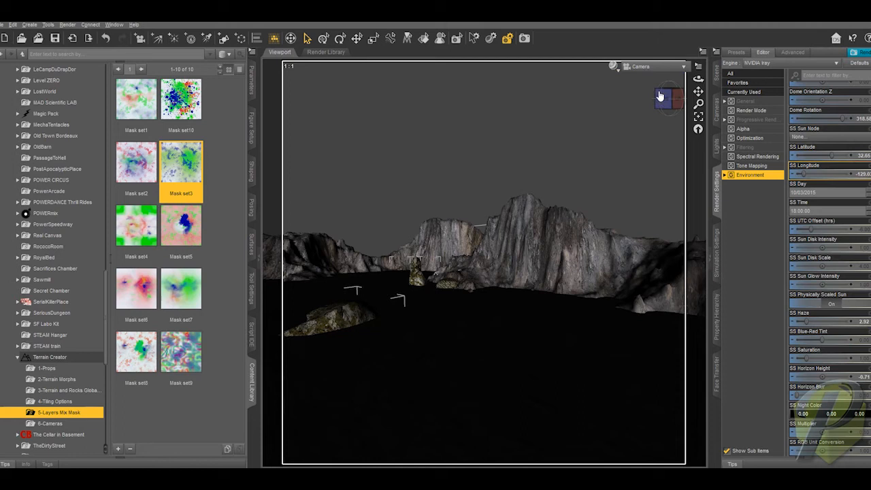
pyautogui.click(650, 68)
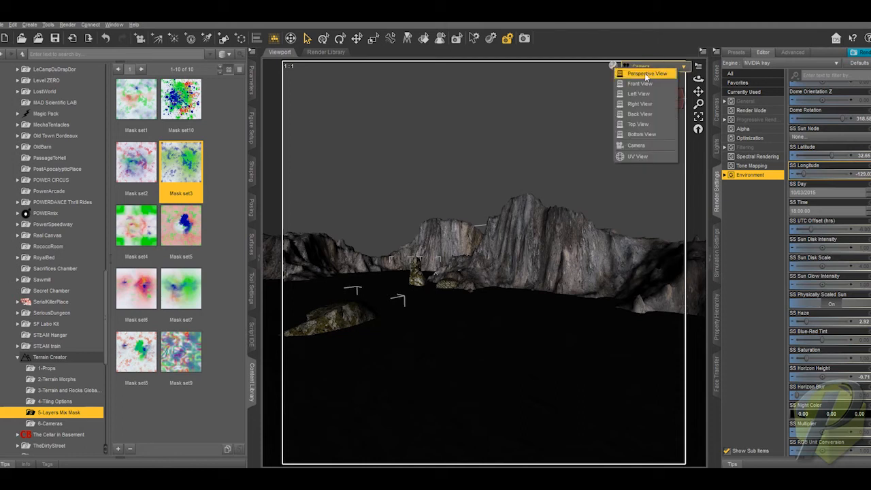
pyautogui.click(646, 73)
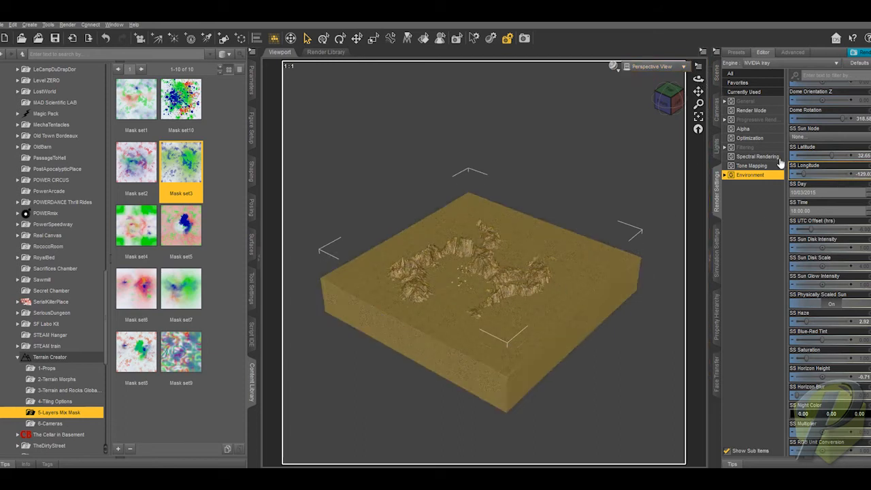
# Select the Water object and lower it vertically so that more of the terrain rises above it.
pyautogui.click(717, 73)
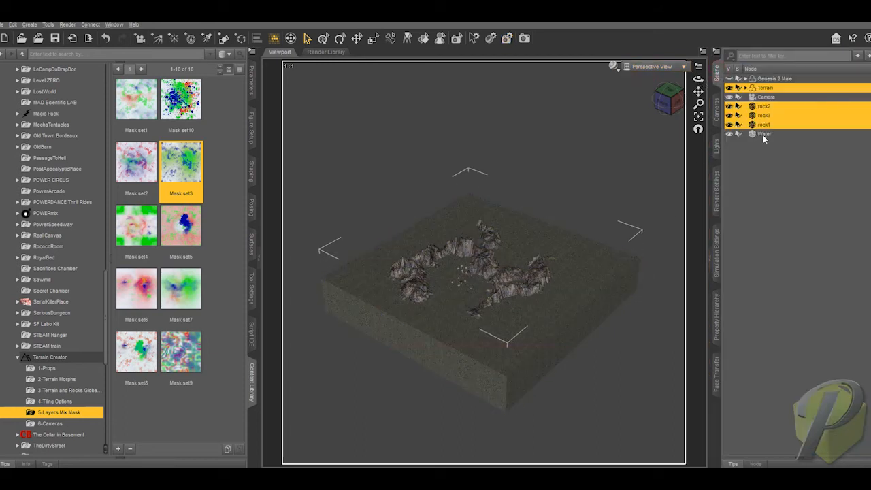
pyautogui.click(763, 135)
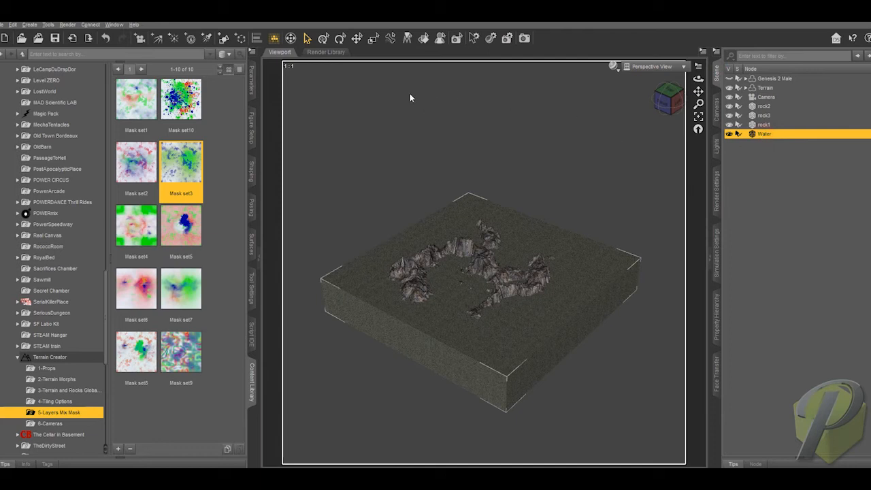
pyautogui.click(323, 37)
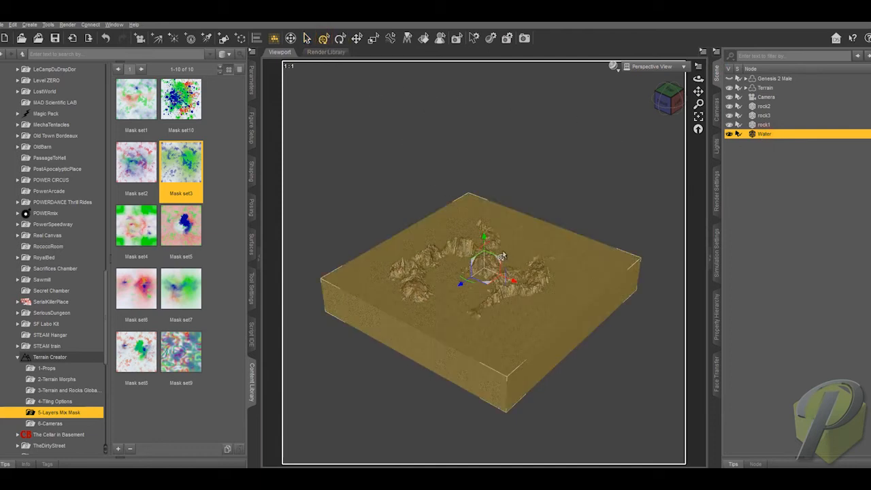
pyautogui.moveTo(482, 241)
pyautogui.mouseDown()
pyautogui.moveTo(482, 265)
pyautogui.moveTo(484, 236)
pyautogui.moveTo(484, 245)
pyautogui.mouseUp()
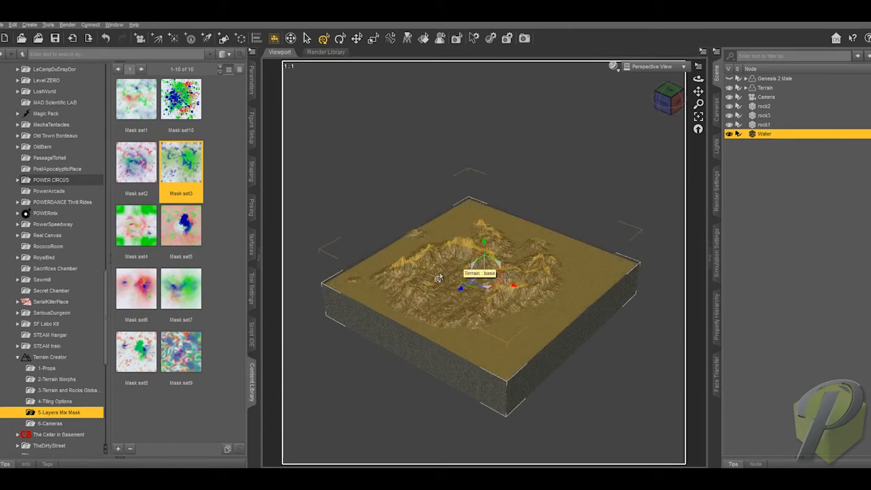
# Select the Camera and examine its position in the terrain from several angles.
pyautogui.click(767, 97)
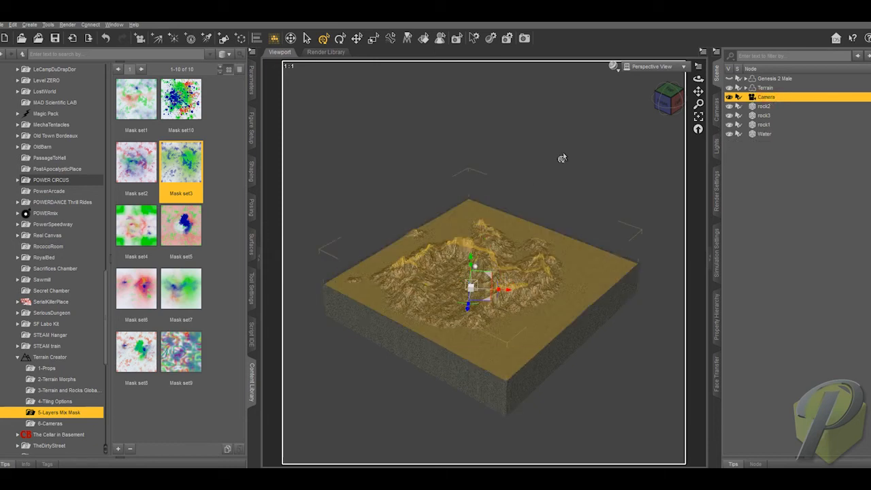
pyautogui.moveTo(672, 103); pyautogui.dragTo(698, 101)
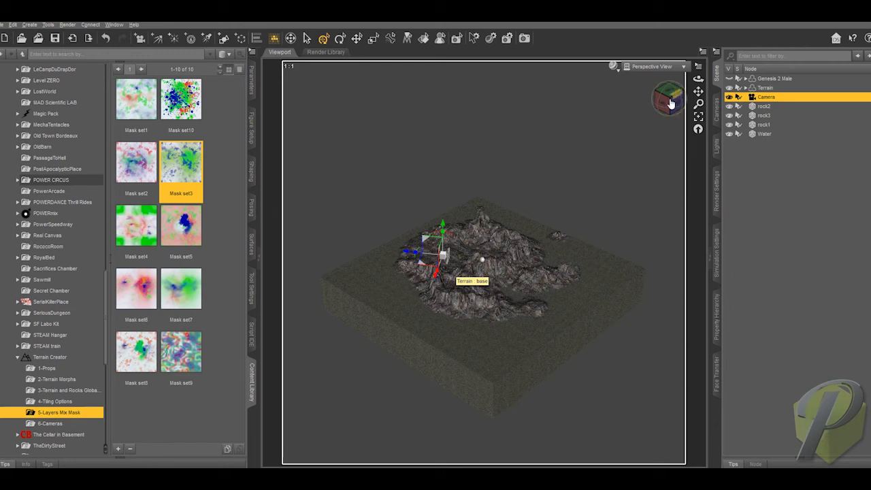
pyautogui.moveTo(672, 103); pyautogui.dragTo(729, 103)
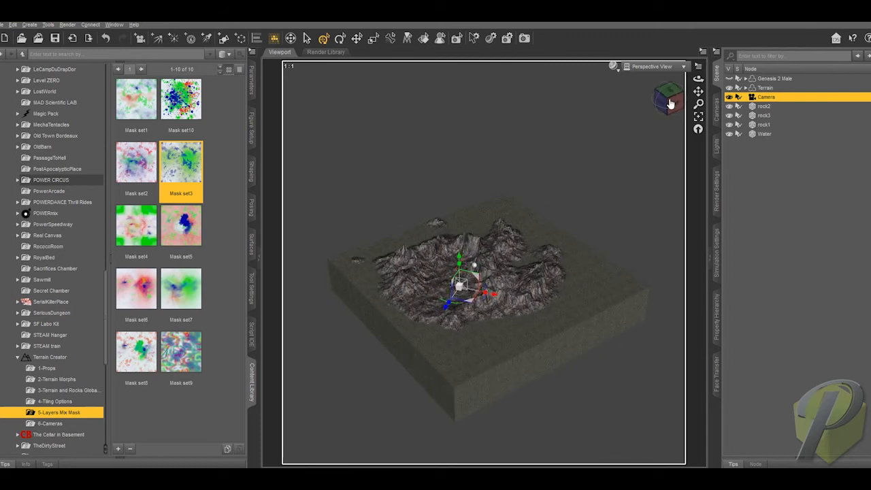
pyautogui.moveTo(669, 100); pyautogui.dragTo(611, 104)
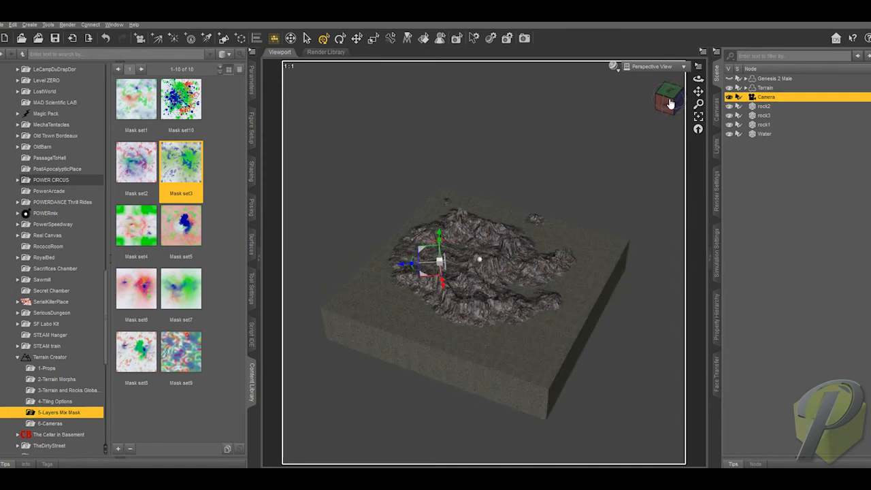
pyautogui.moveTo(670, 100)
pyautogui.mouseDown()
pyautogui.moveTo(706, 99)
pyautogui.moveTo(658, 101)
pyautogui.moveTo(714, 101)
pyautogui.moveTo(663, 101)
pyautogui.moveTo(682, 109)
pyautogui.moveTo(666, 104)
pyautogui.moveTo(654, 115)
pyautogui.moveTo(670, 102)
pyautogui.mouseUp()
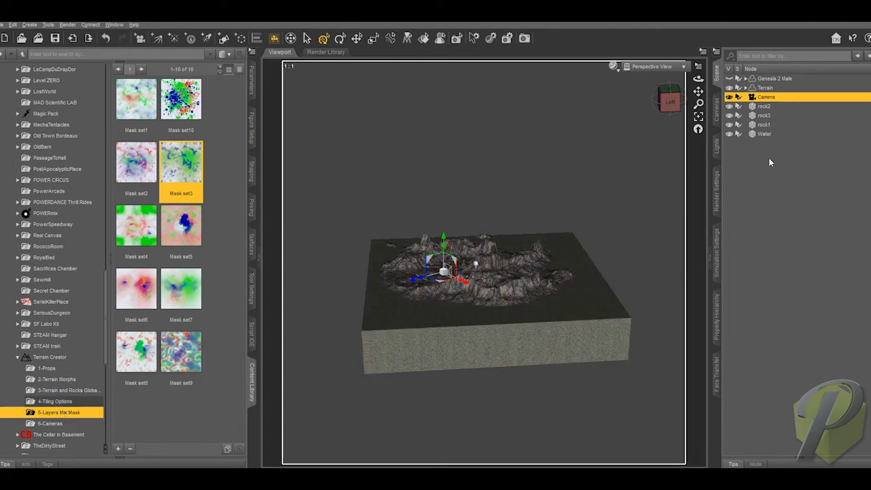
# Select the Terrain's material surface and bring its LAYERS tiling properties into view.
pyautogui.click(766, 87)
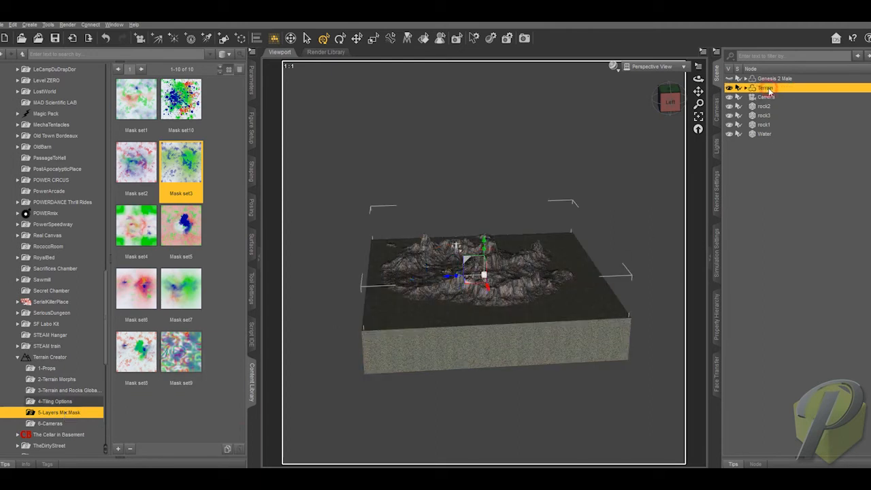
pyautogui.click(252, 243)
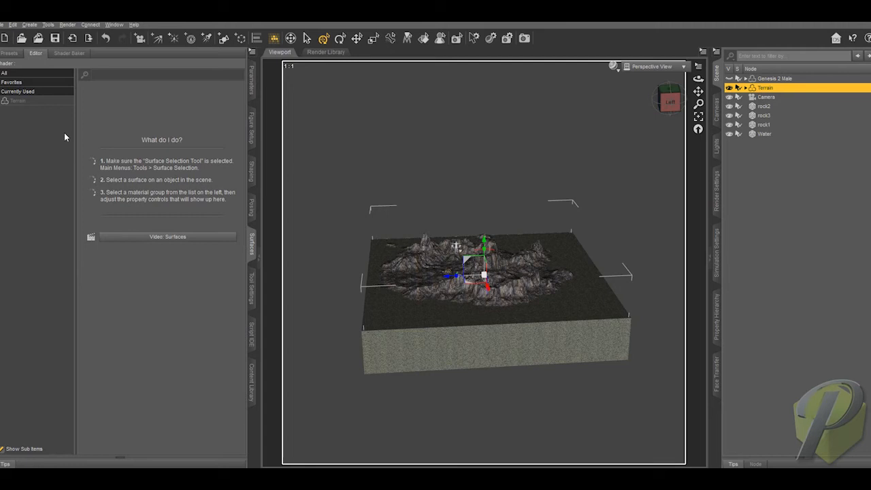
pyautogui.click(0, 104)
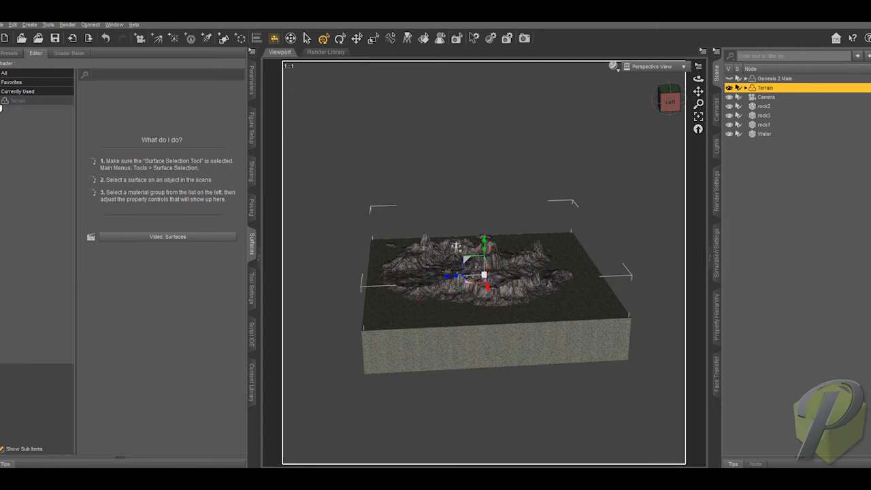
pyautogui.click(21, 110)
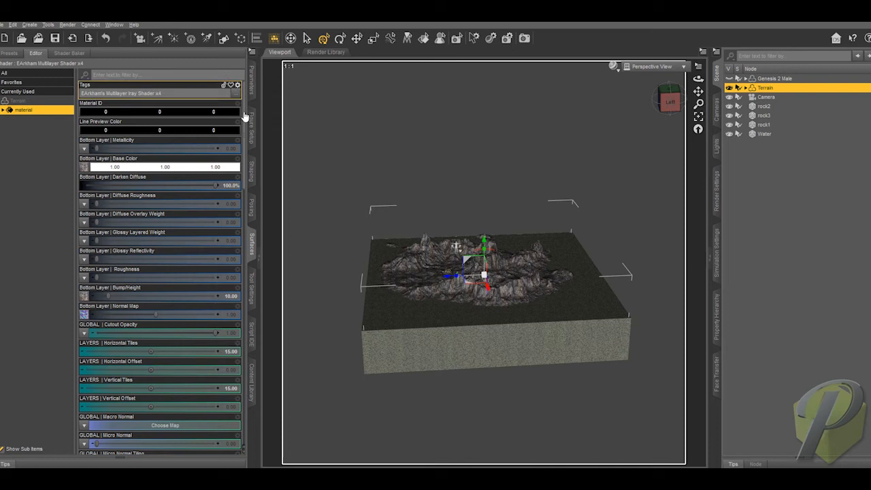
pyautogui.moveTo(244, 117); pyautogui.dragTo(247, 96)
pyautogui.moveTo(246, 109)
pyautogui.mouseDown()
pyautogui.moveTo(249, 346)
pyautogui.moveTo(249, 97)
pyautogui.mouseUp()
pyautogui.moveTo(245, 129); pyautogui.dragTo(245, 165)
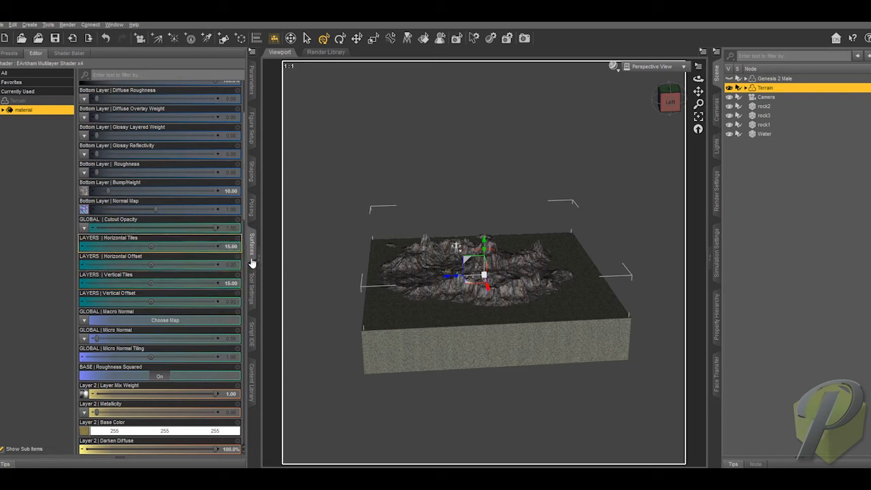
# Review the presets in the 4-Tiling Options folder, then set the terrain material's Horizontal Tiles and Vertical Tiles to 8.
pyautogui.click(253, 391)
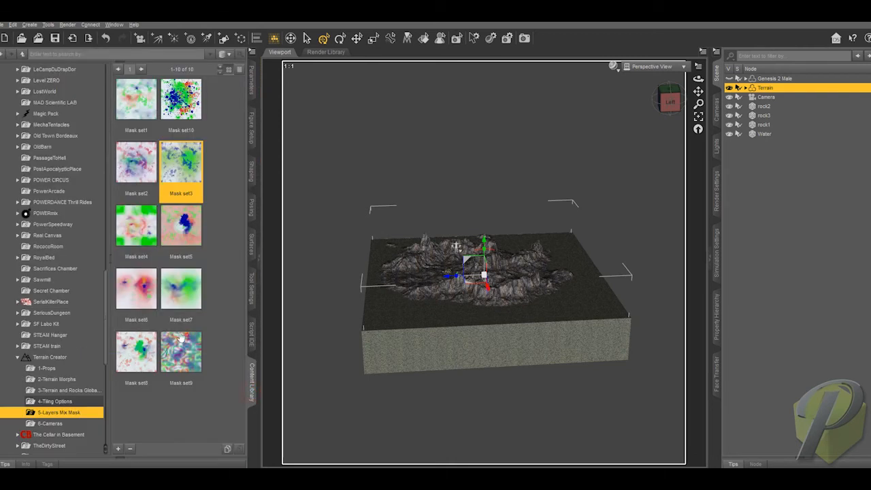
pyautogui.click(58, 402)
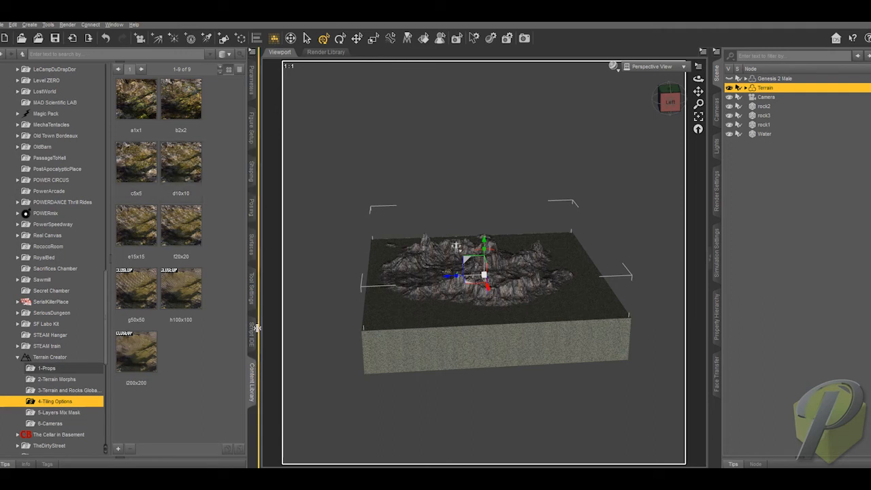
pyautogui.click(251, 246)
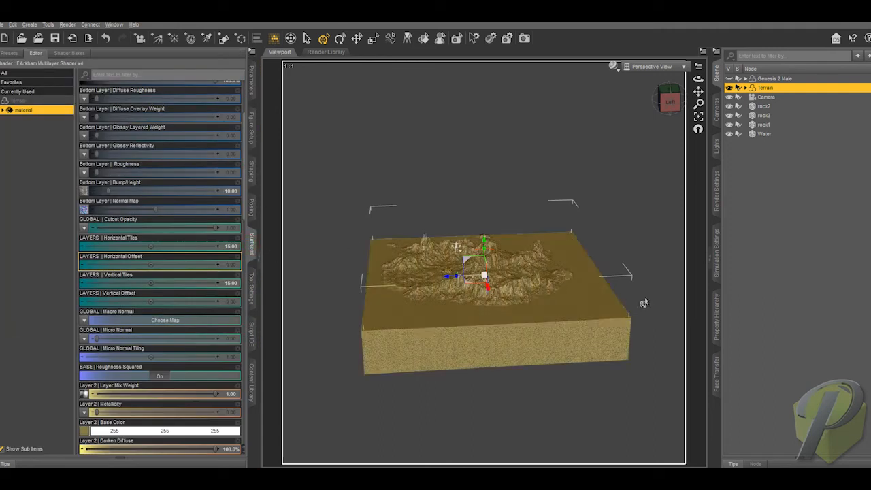
pyautogui.click(228, 248)
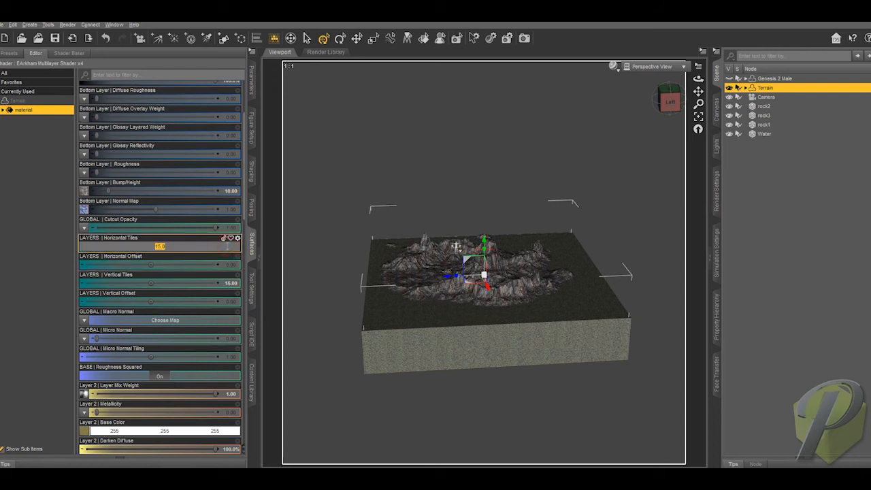
pyautogui.click(229, 283)
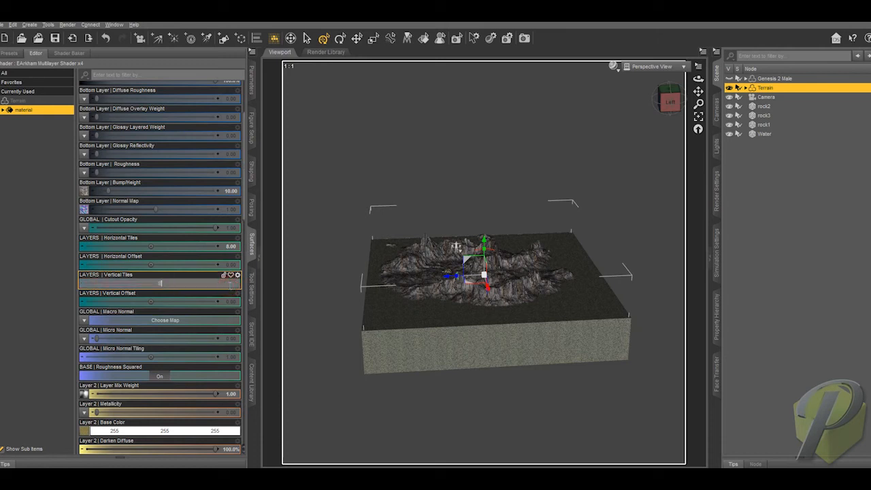
pyautogui.write('8')
pyautogui.press('Return')
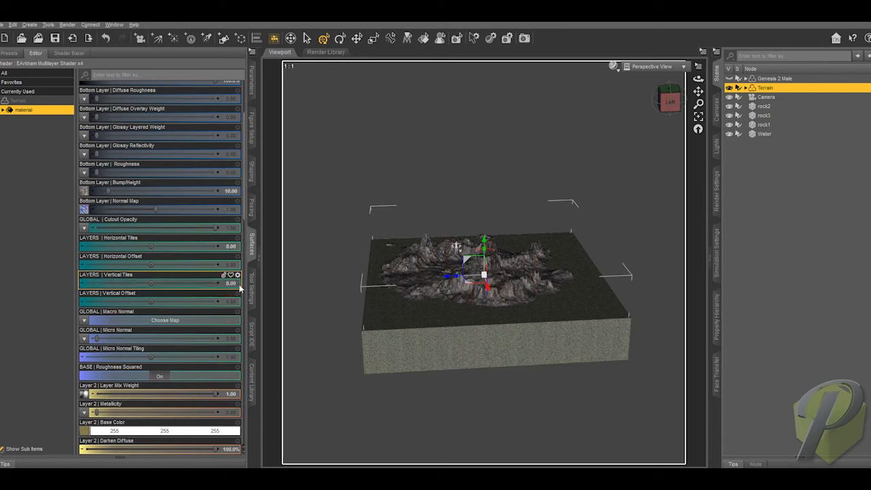
# Switch the viewport to NVIDIA Iray and orbit to a corner view to check the terrain's tiling.
pyautogui.click(614, 67)
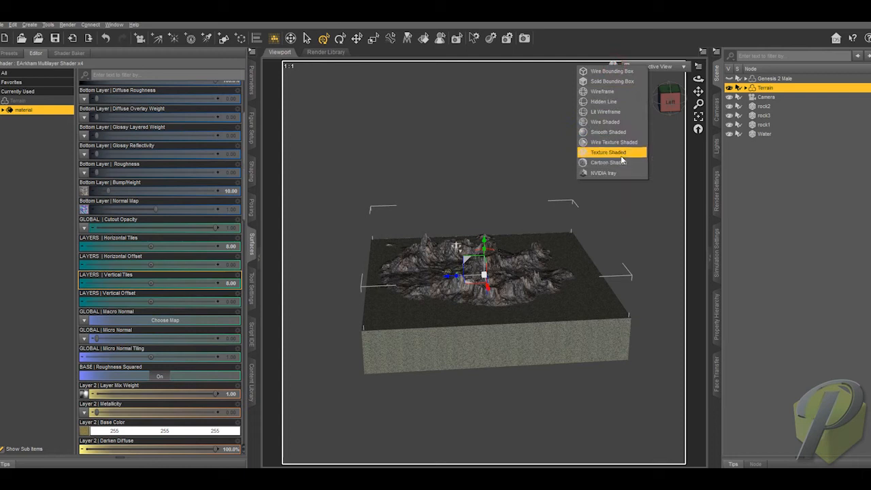
pyautogui.click(612, 174)
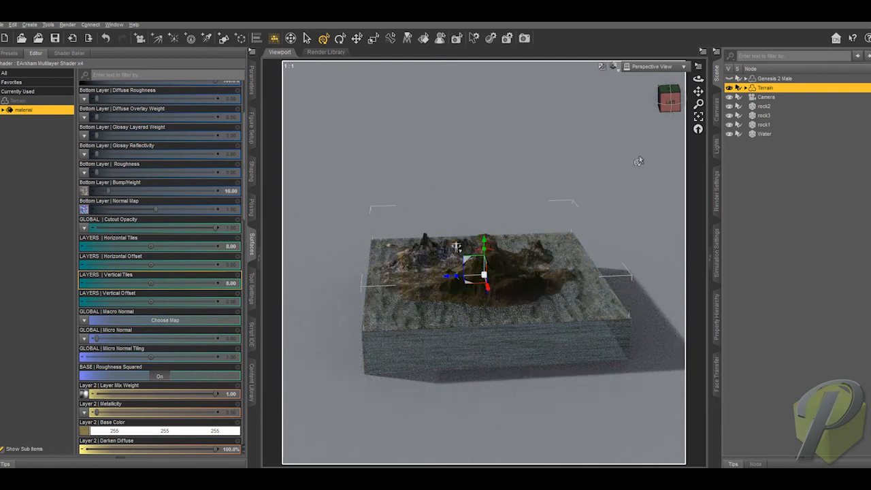
pyautogui.click(664, 107)
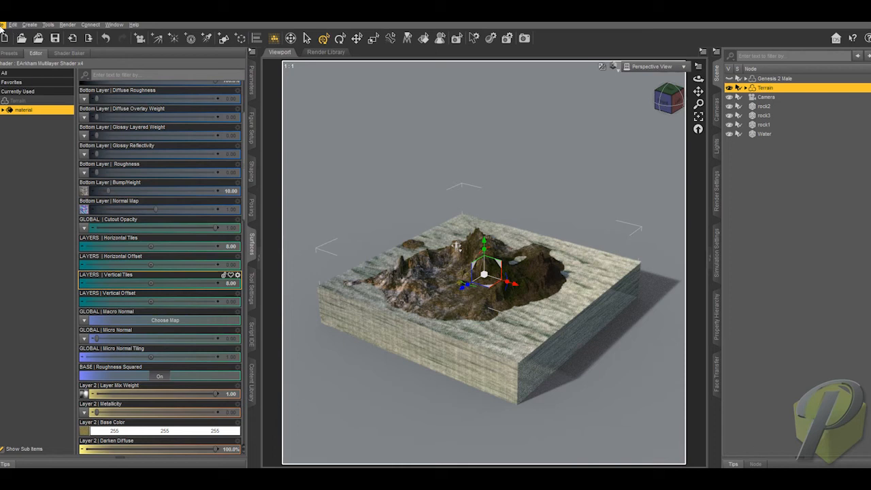
# Save the terrain surface as a Material(s) Preset named 8x8 in Terrain Creator's 4-Tiling Options folder.
pyautogui.click(3, 25)
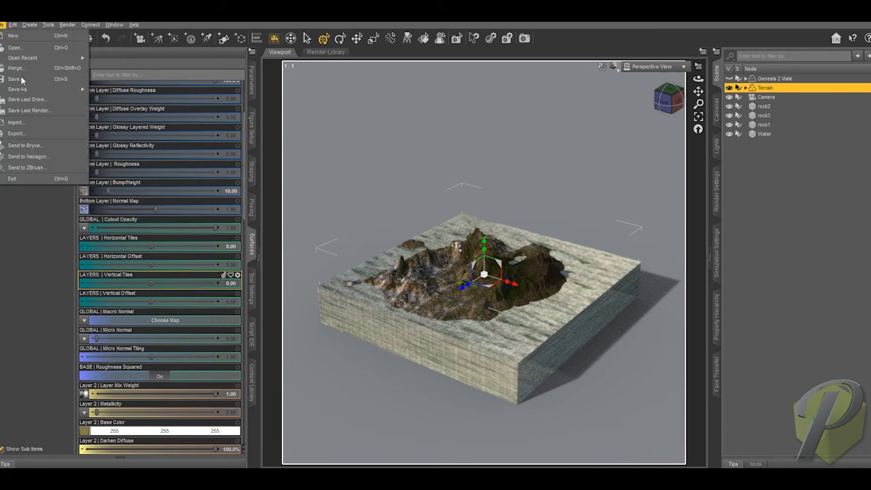
pyautogui.moveTo(30, 90)
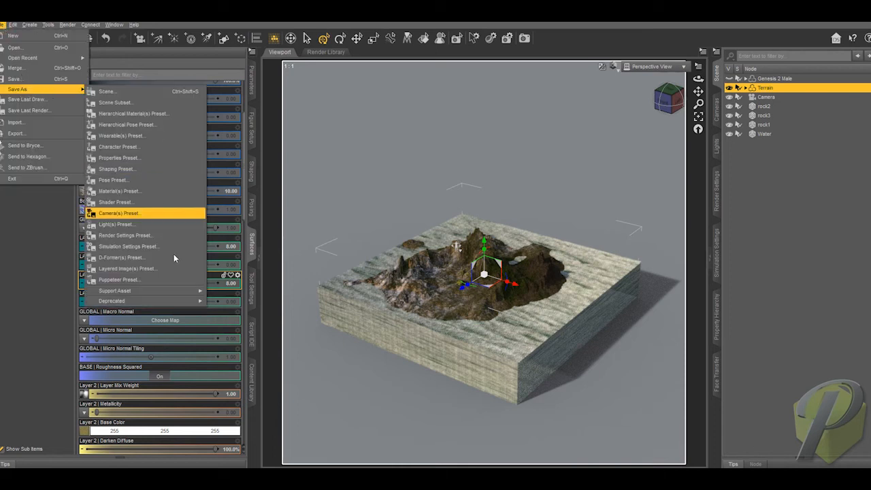
pyautogui.click(119, 193)
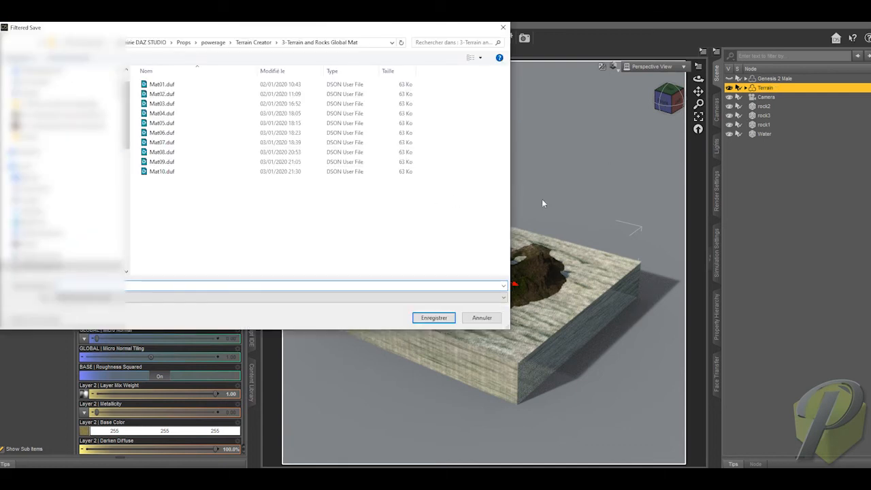
pyautogui.click(258, 44)
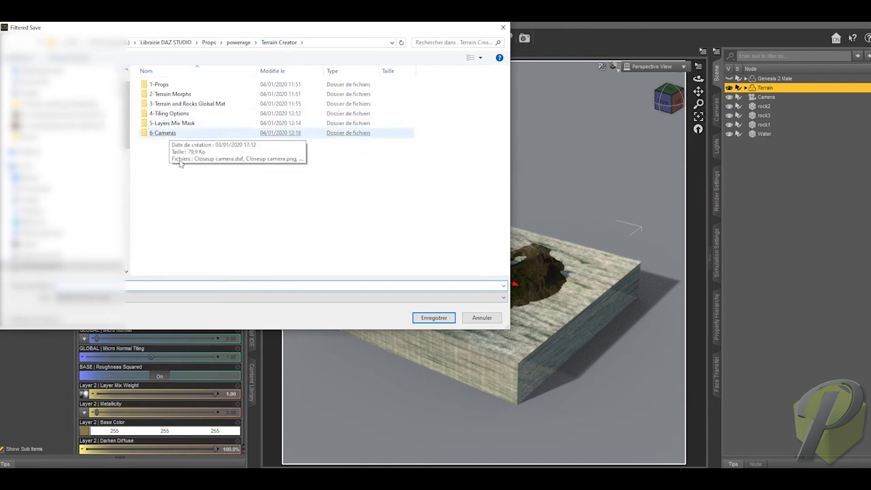
pyautogui.click(165, 114)
pyautogui.doubleClick(166, 114)
pyautogui.click(204, 288)
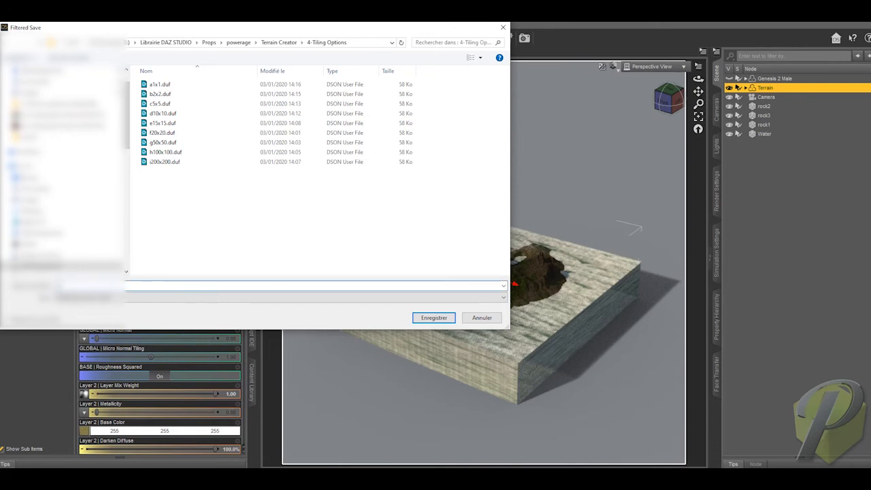
pyautogui.press('Return')
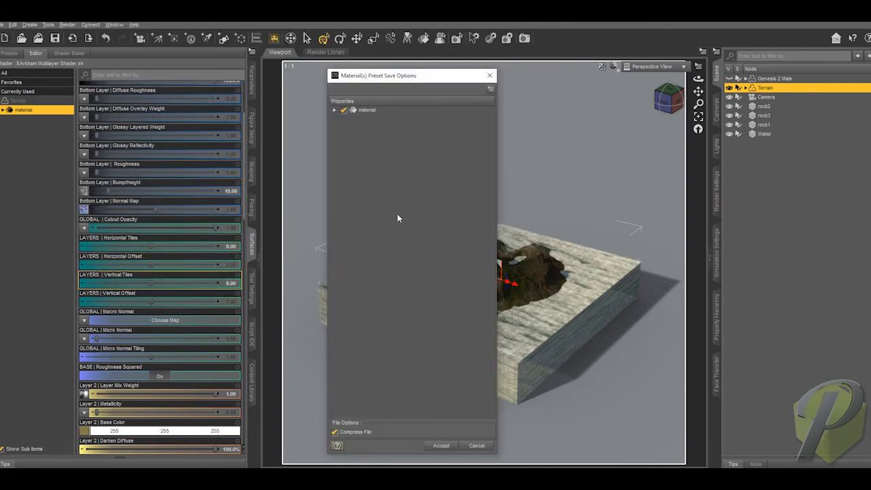
# Limit the preset's saved properties to the material's Geometry Tiling group and accept the save options.
pyautogui.click(335, 111)
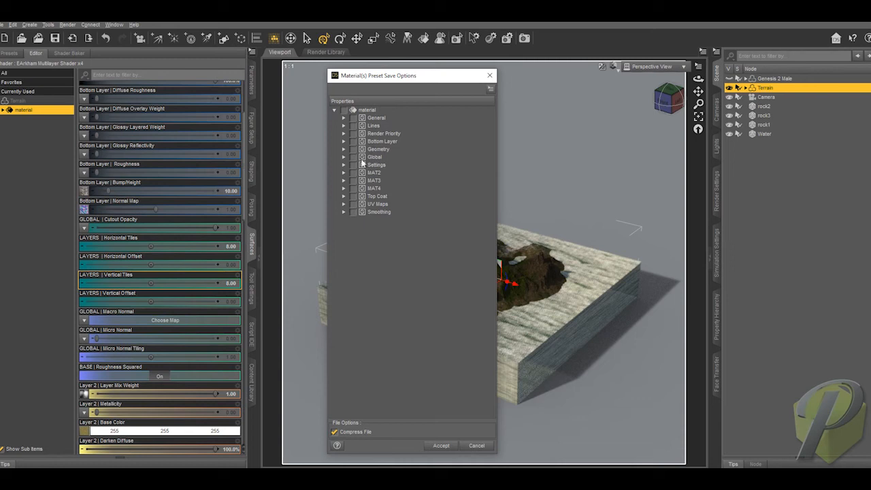
pyautogui.click(344, 150)
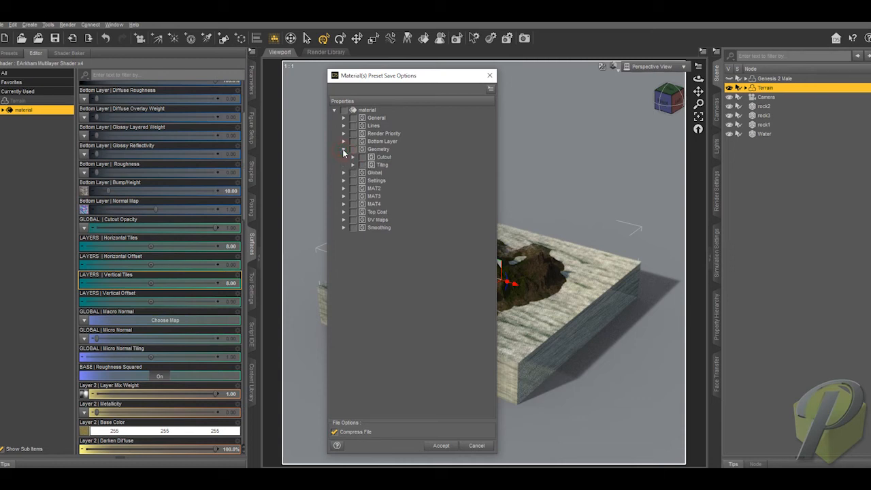
pyautogui.click(353, 165)
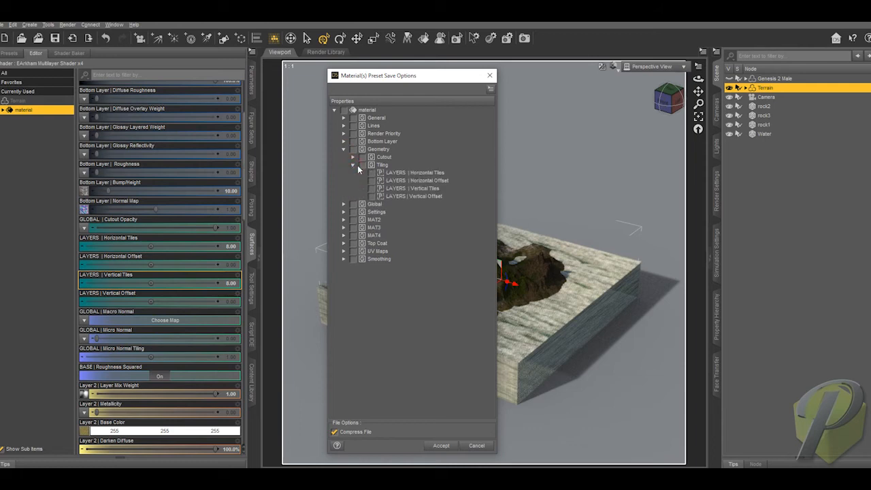
pyautogui.click(362, 165)
pyautogui.click(444, 448)
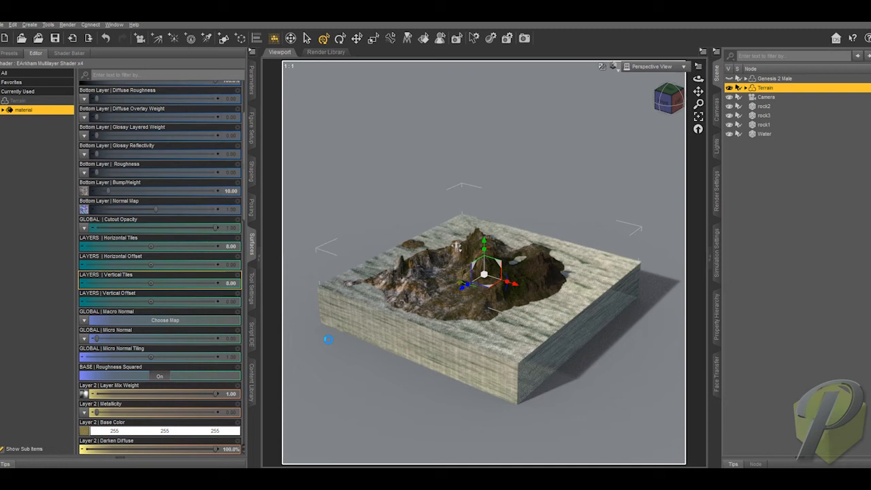
# Try to refresh the 4-Tiling Options folder in the content library and load the neighbouring Terrain Creator folders.
pyautogui.click(252, 388)
pyautogui.click(63, 403)
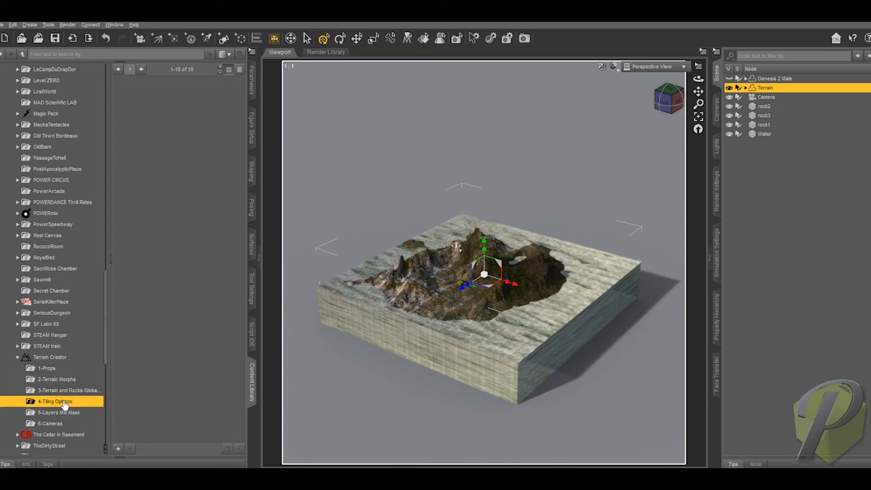
pyautogui.rightClick(64, 403)
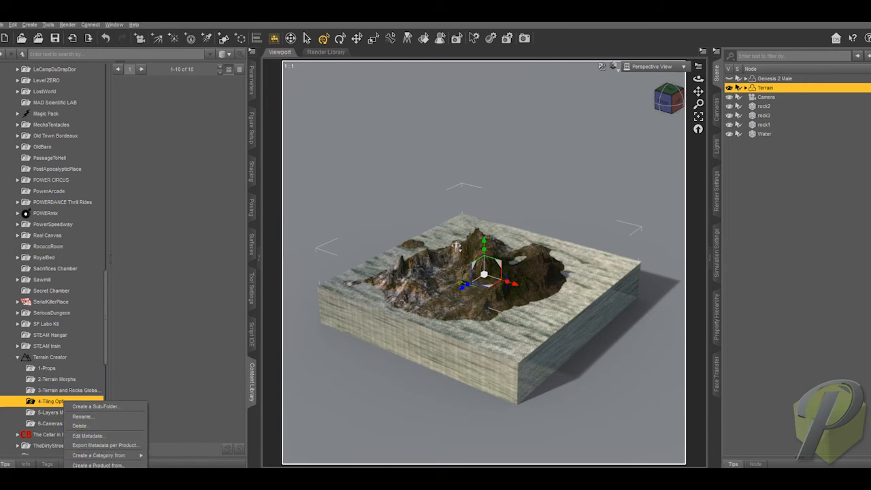
pyautogui.click(96, 475)
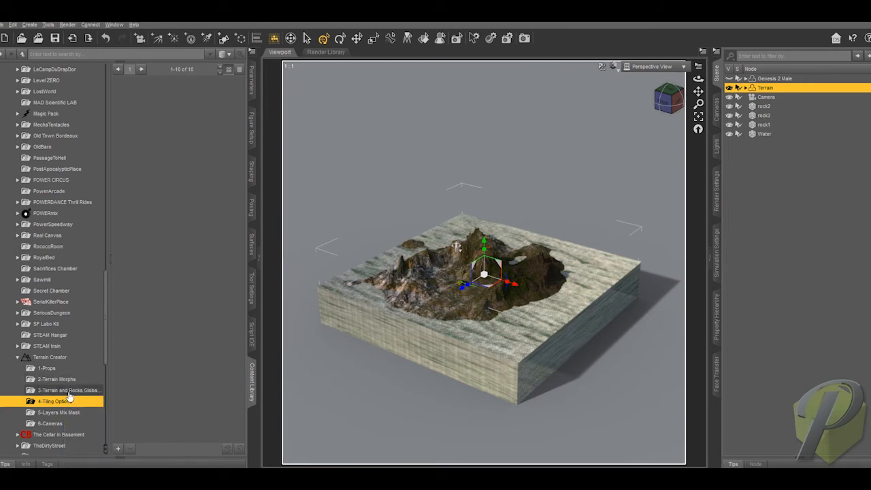
pyautogui.click(68, 391)
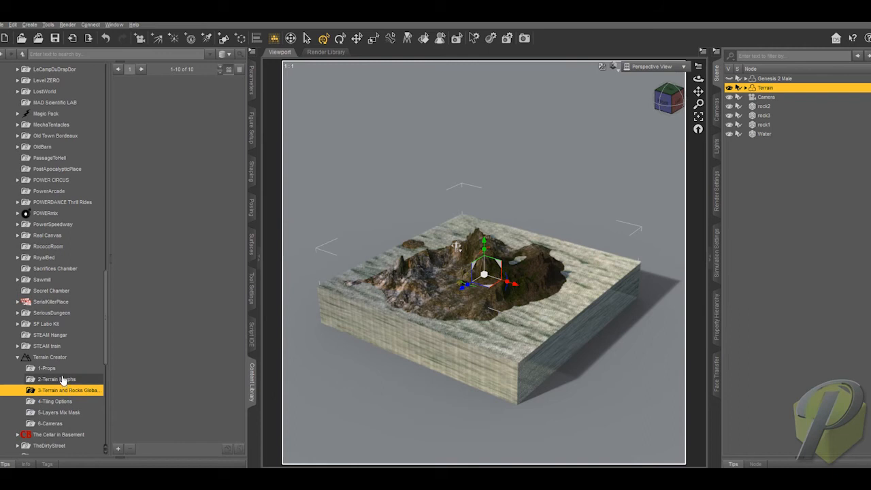
pyautogui.click(63, 380)
pyautogui.click(54, 358)
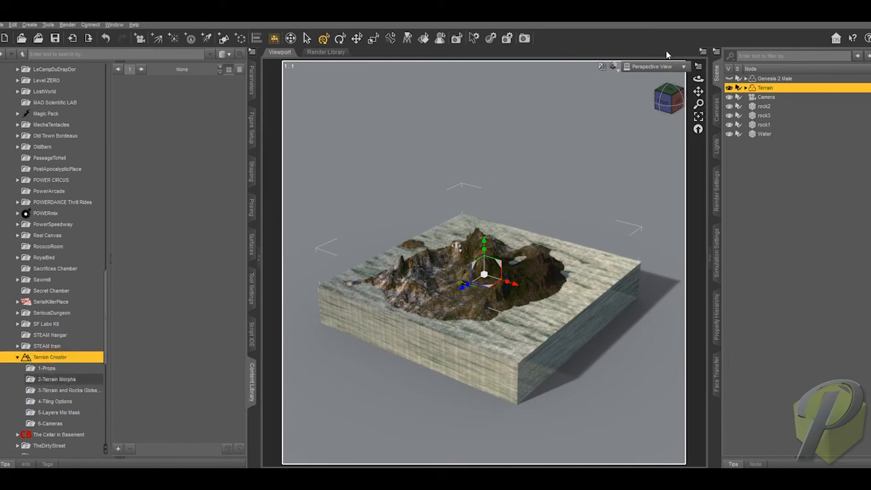
# Return the viewport display to Texture Shaded.
pyautogui.click(613, 68)
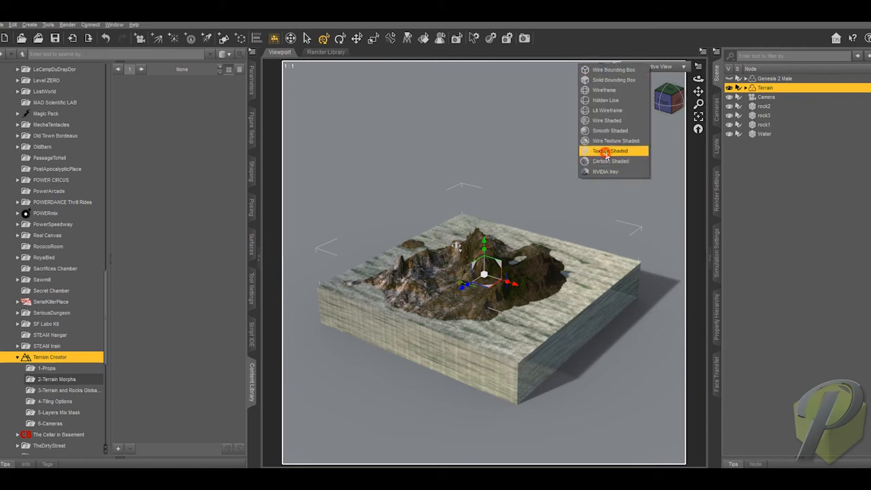
pyautogui.click(605, 150)
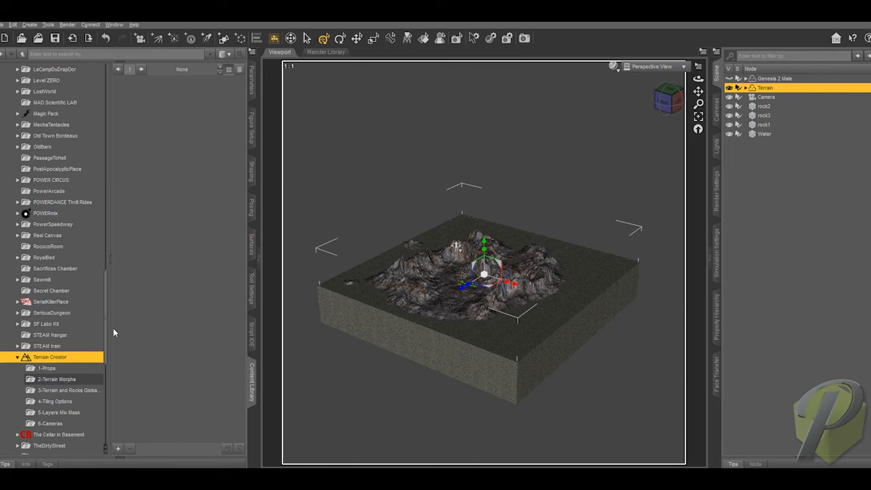
# Refresh the Terrain Creator folder and inspect the 8x8 material preset's details in 4-Tiling Options.
pyautogui.rightClick(48, 361)
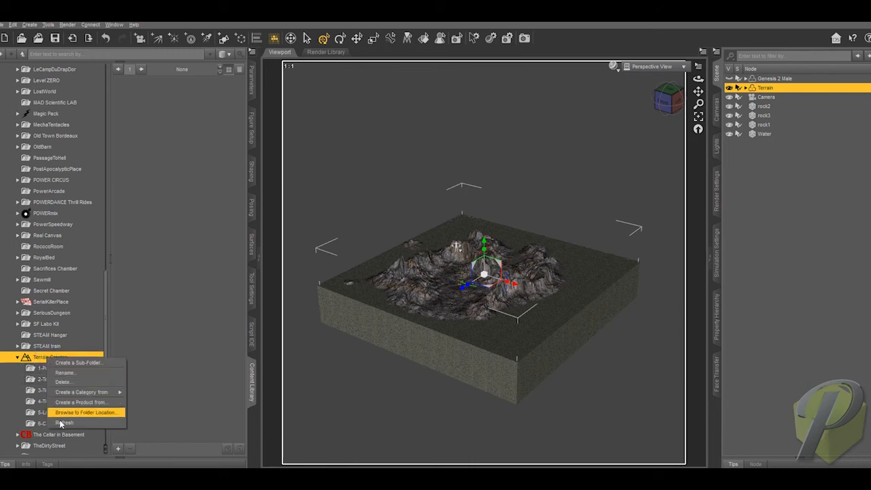
pyautogui.click(61, 420)
pyautogui.click(48, 368)
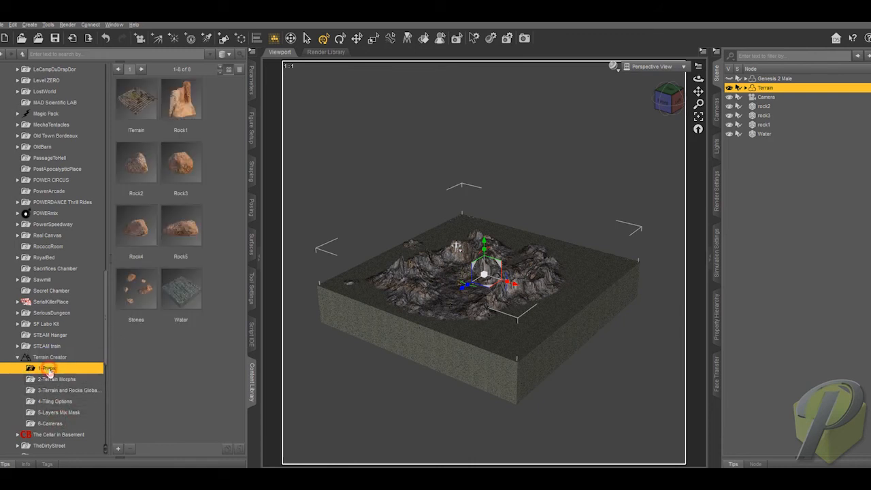
pyautogui.click(53, 402)
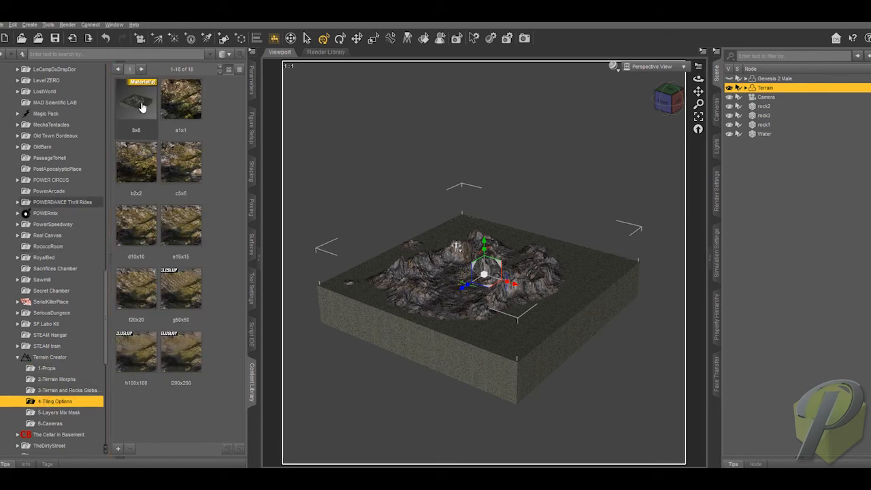
pyautogui.moveTo(141, 107)
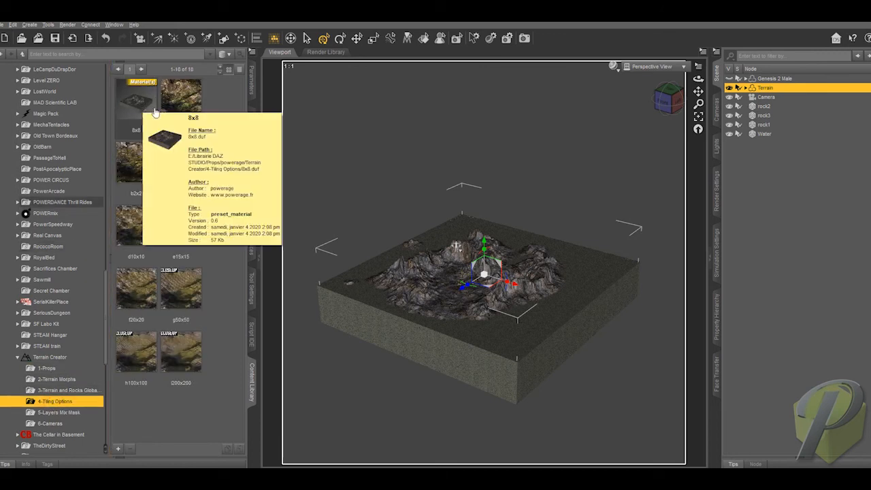
# Apply the a1x1 tiling preset to the Terrain for comparison and replace it with the saved 8x8 preset.
pyautogui.moveTo(192, 102)
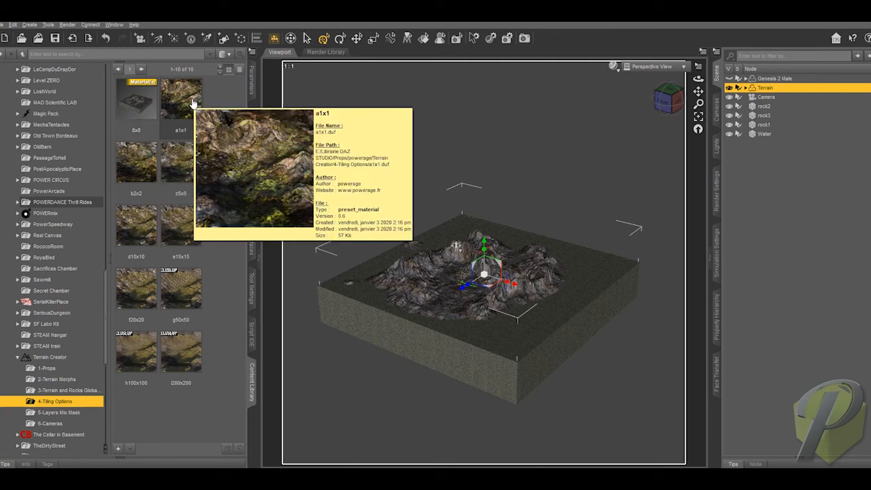
pyautogui.doubleClick(193, 103)
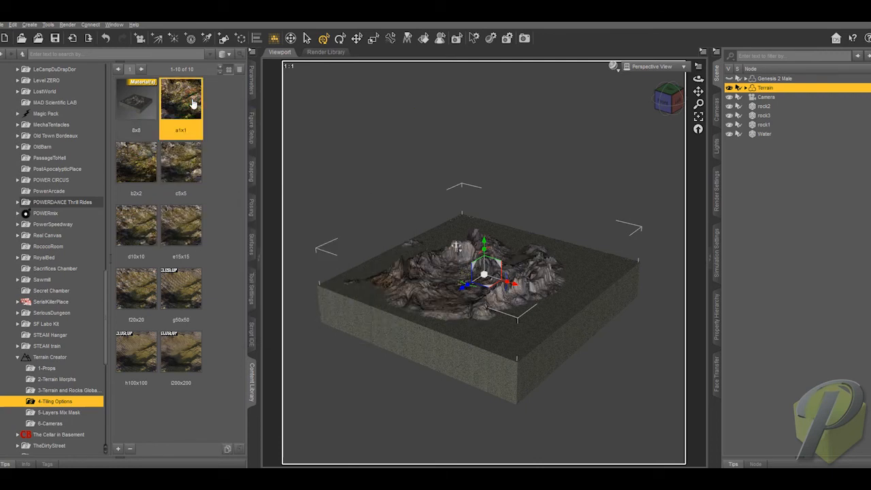
pyautogui.doubleClick(138, 104)
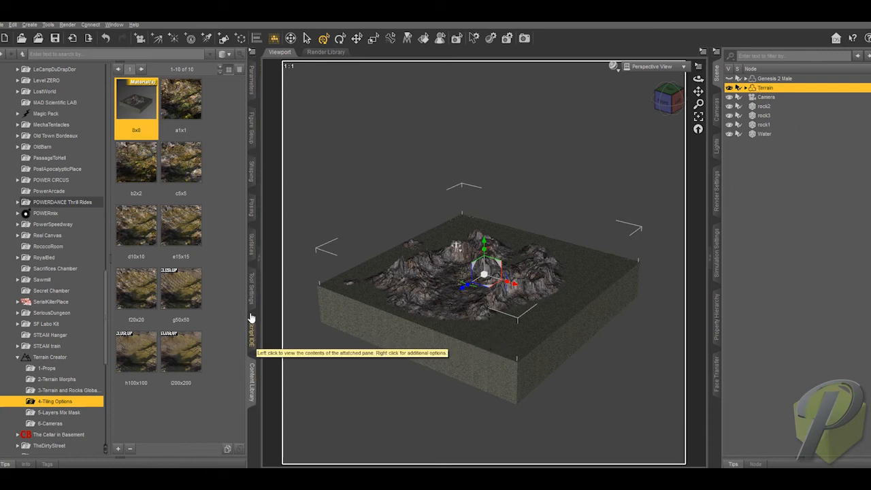
# Examine the Terrain material's multilayer shader properties in Surfaces, from the Bottom Layer and LAYERS tiling through Layers 2, 3 and 4.
pyautogui.click(251, 244)
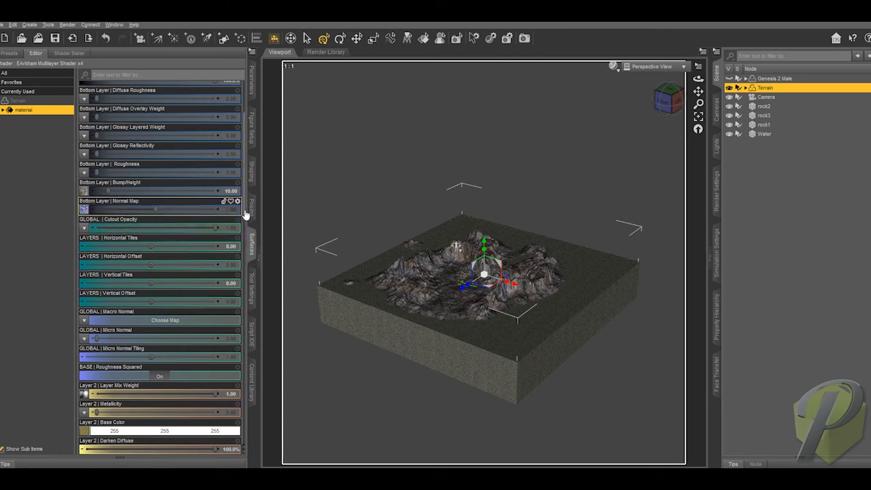
pyautogui.scroll(3, 245, 204)
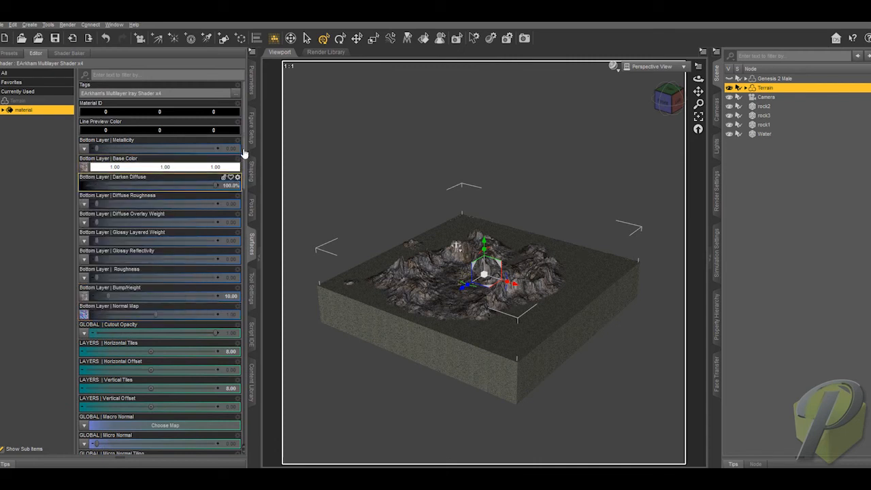
pyautogui.moveTo(244, 154); pyautogui.dragTo(249, 175)
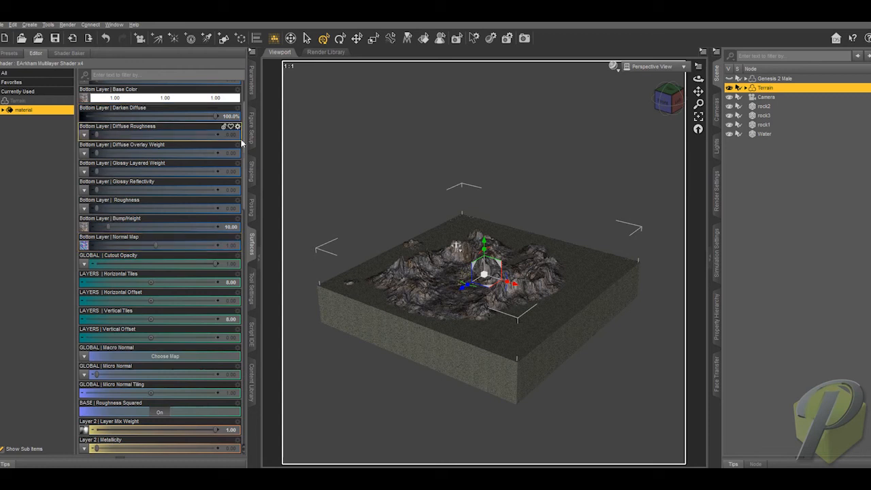
pyautogui.scroll(-5, 245, 164)
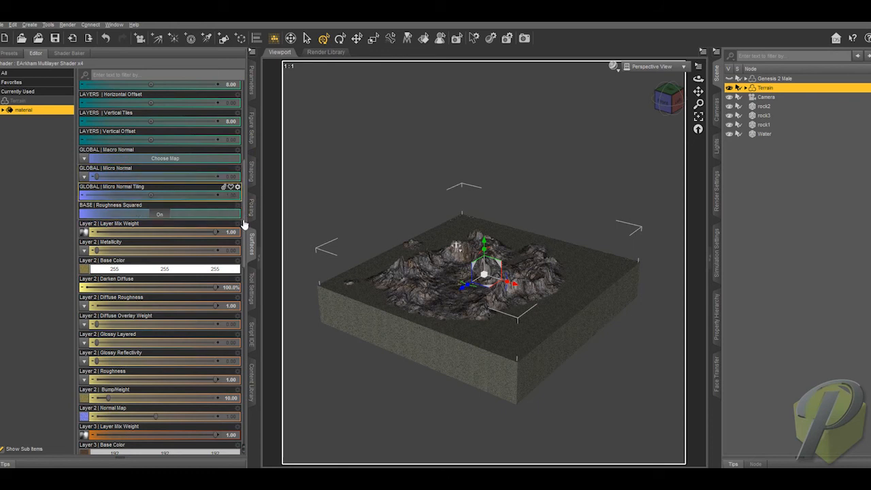
pyautogui.scroll(-3, 243, 232)
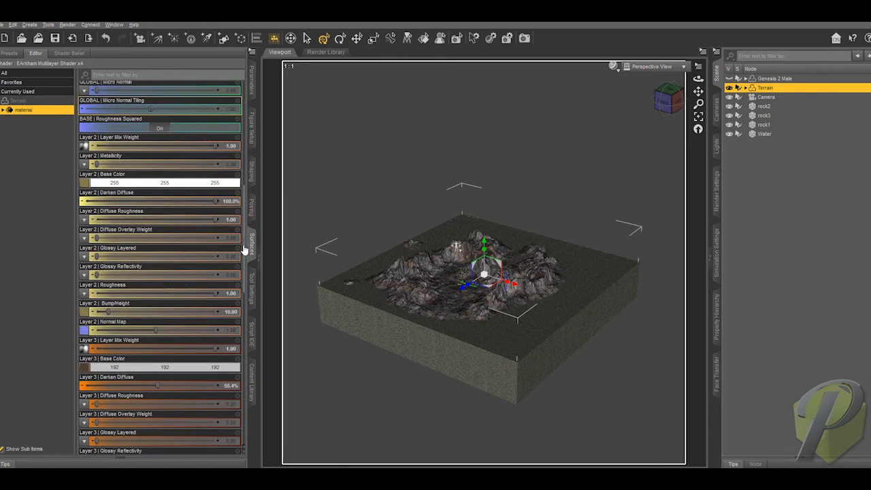
pyautogui.scroll(-5, 243, 273)
pyautogui.scroll(-6, 247, 299)
pyautogui.scroll(3, 256, 334)
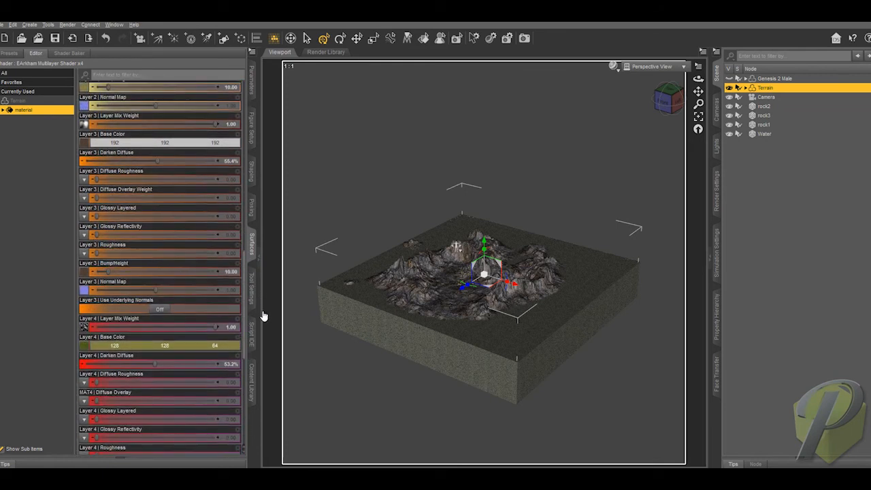
pyautogui.scroll(5, 264, 320)
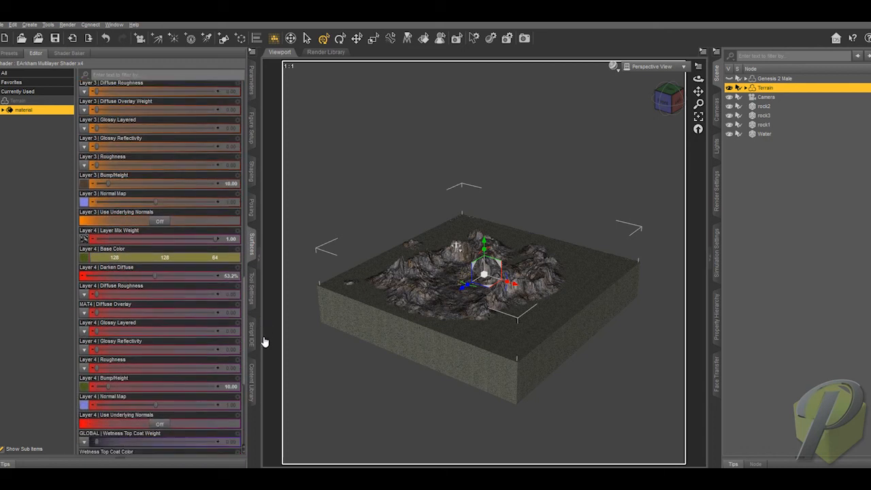
pyautogui.scroll(15, 263, 256)
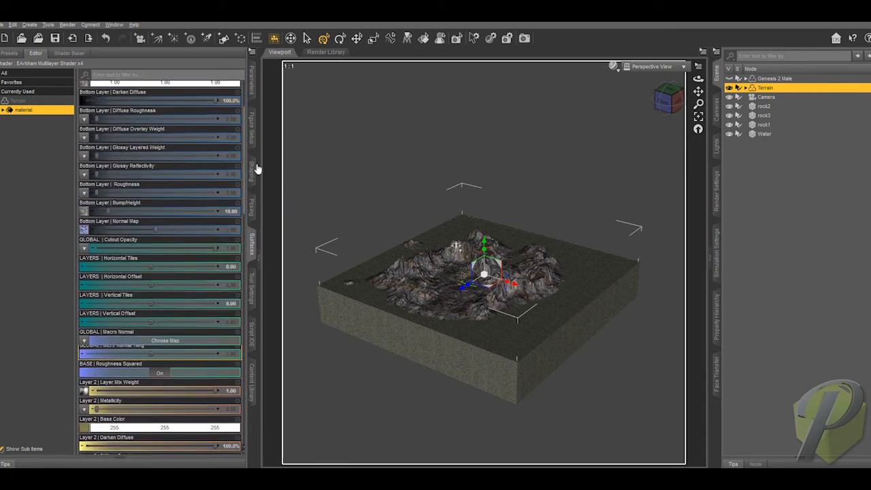
pyautogui.scroll(1, 257, 142)
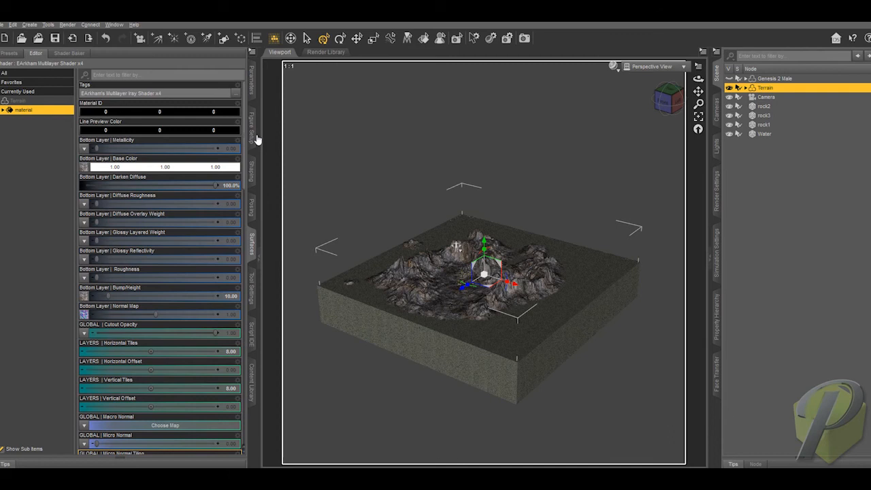
pyautogui.scroll(-8, 258, 171)
pyautogui.scroll(3, 261, 216)
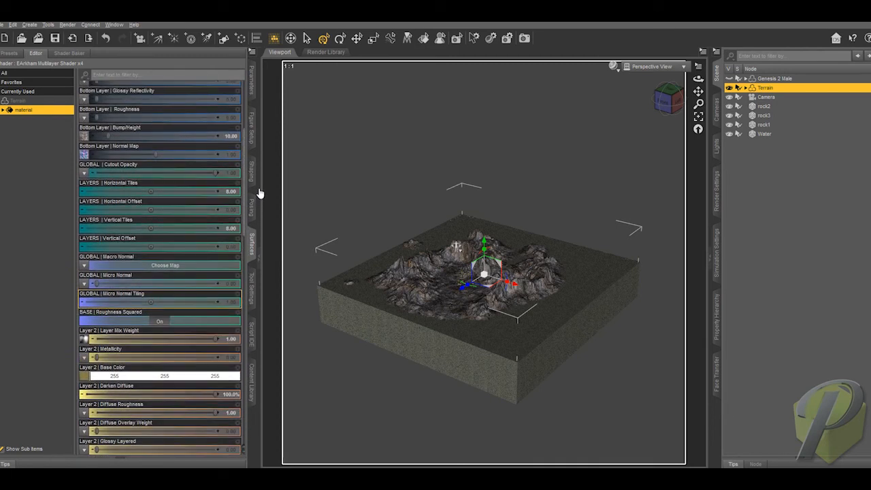
# Inspect the Layer Mix Weight settings of the Terrain material's upper layers, including the mask map assigned to Layer 4.
pyautogui.moveTo(86, 340)
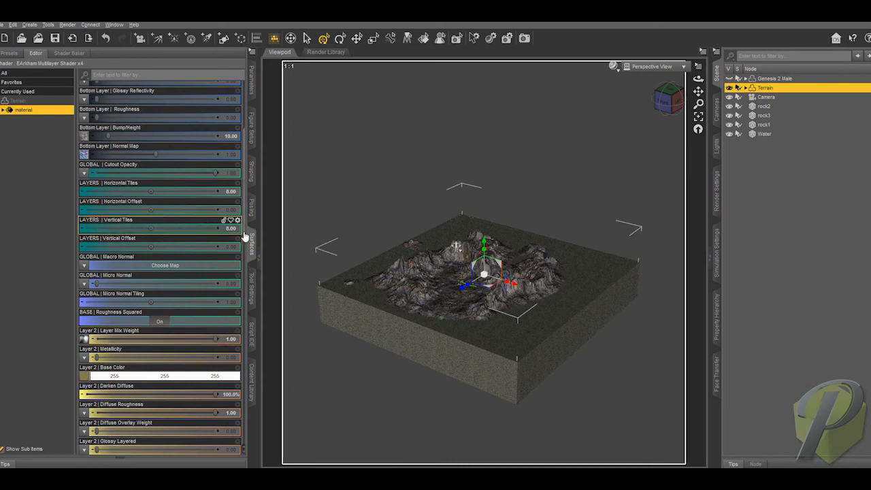
pyautogui.scroll(5, 247, 215)
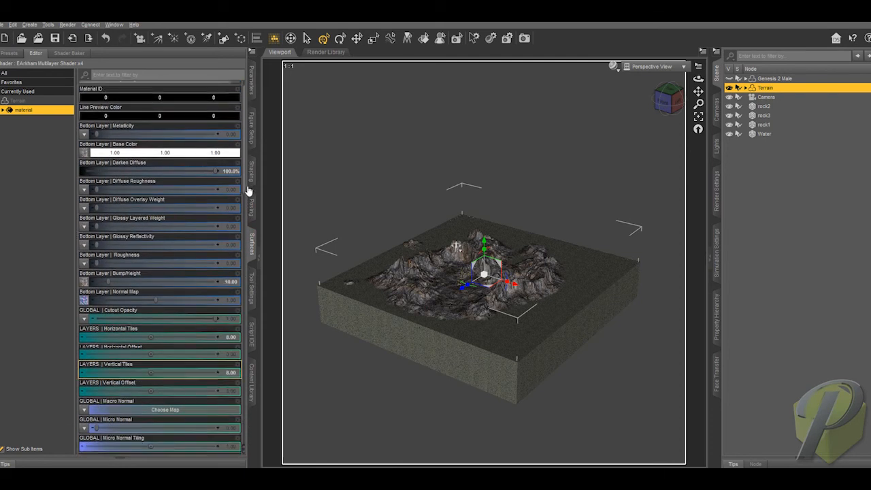
pyautogui.scroll(-5, 253, 219)
pyautogui.scroll(5, 252, 189)
pyautogui.scroll(-3, 257, 253)
pyautogui.scroll(-4, 257, 253)
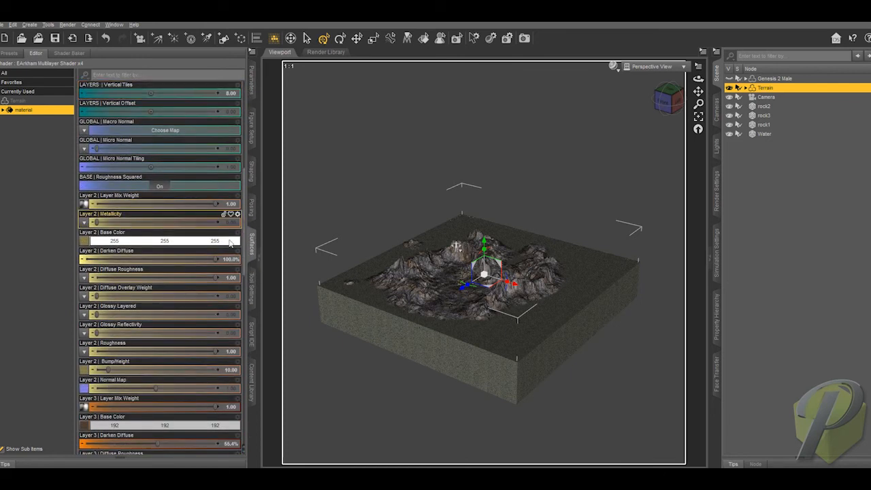
pyautogui.scroll(-4, 247, 276)
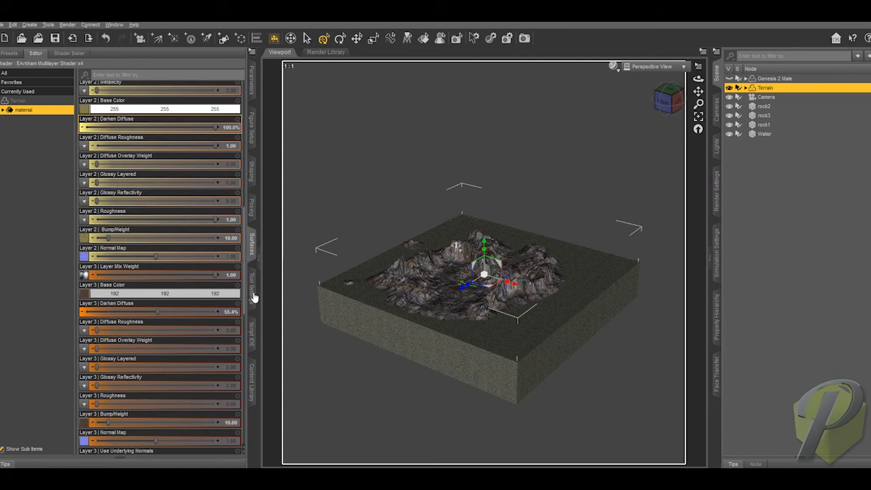
pyautogui.scroll(-6, 254, 307)
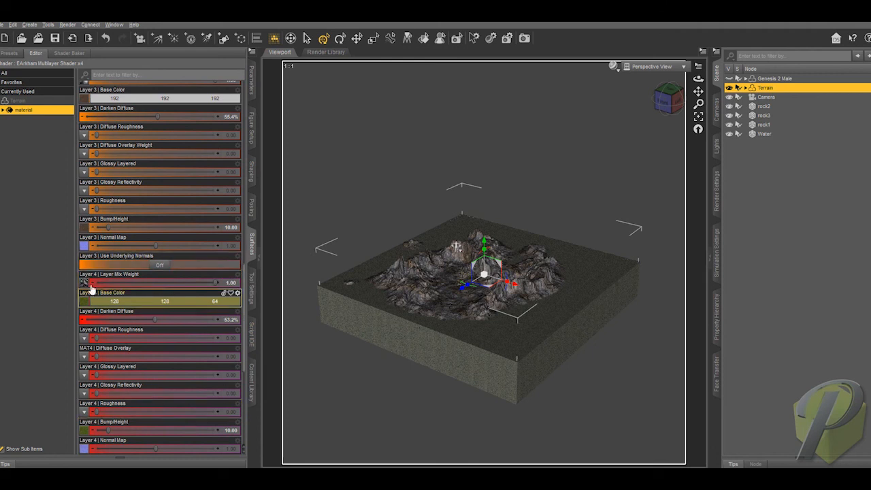
pyautogui.moveTo(86, 284)
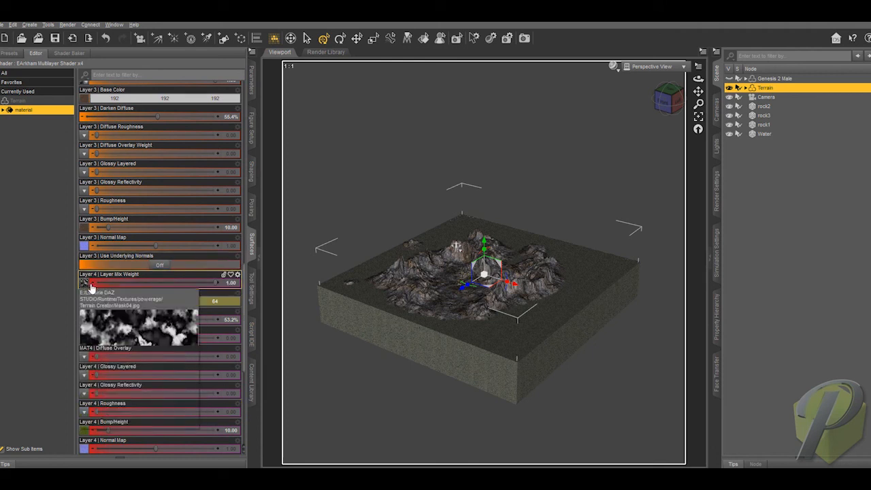
pyautogui.click(85, 171)
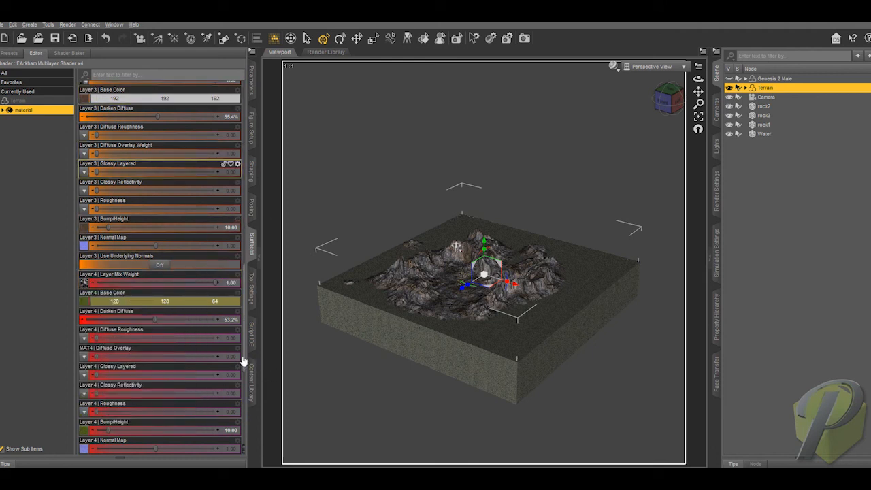
pyautogui.scroll(10, 243, 364)
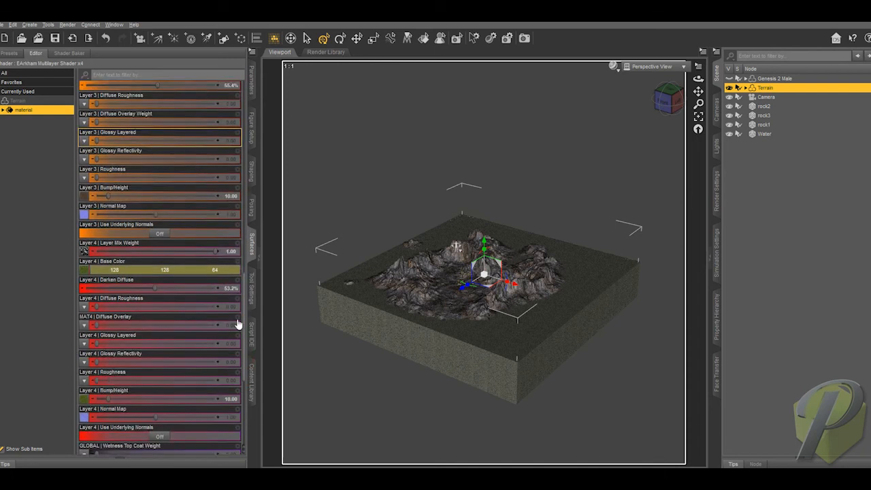
pyautogui.scroll(5, 248, 198)
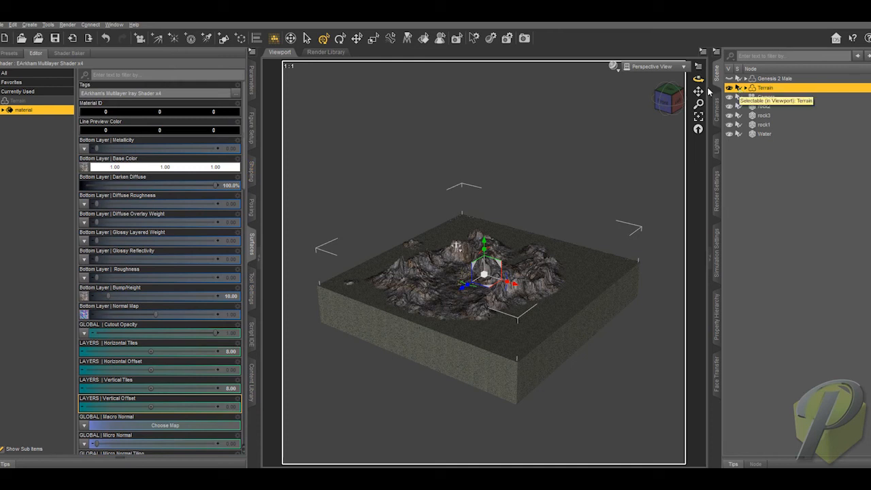
# Preview the terrain in NVIDIA Iray and switch the viewport from Perspective View to the scene's Camera.
pyautogui.moveTo(669, 95); pyautogui.dragTo(675, 97)
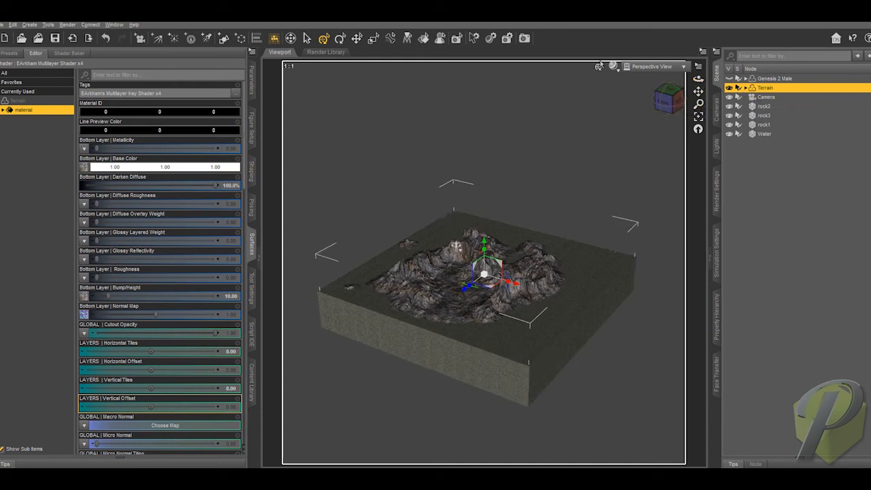
pyautogui.click(614, 66)
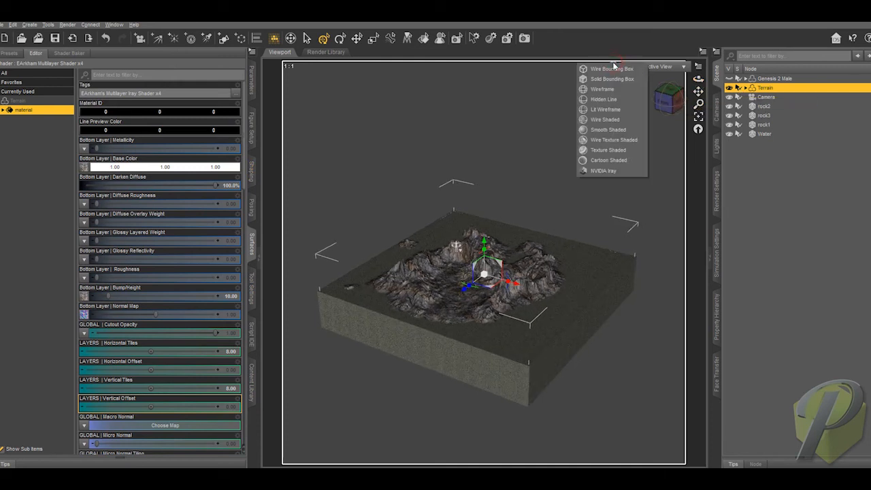
pyautogui.click(604, 171)
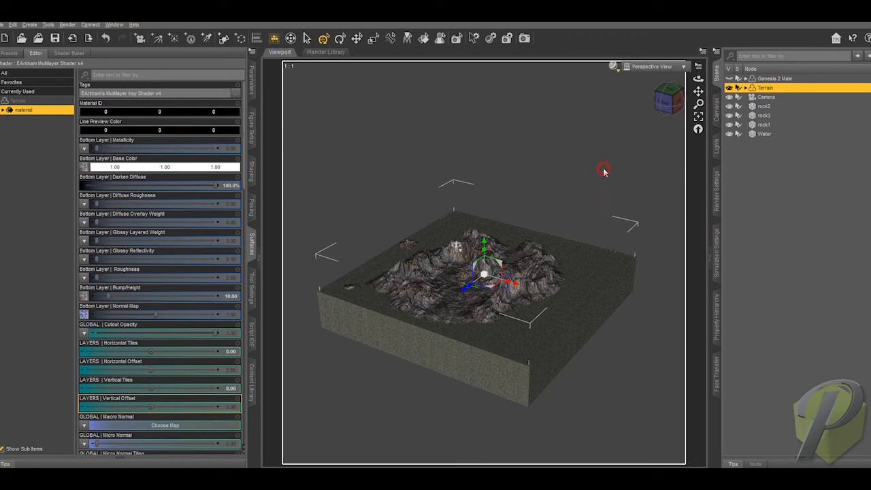
pyautogui.click(647, 68)
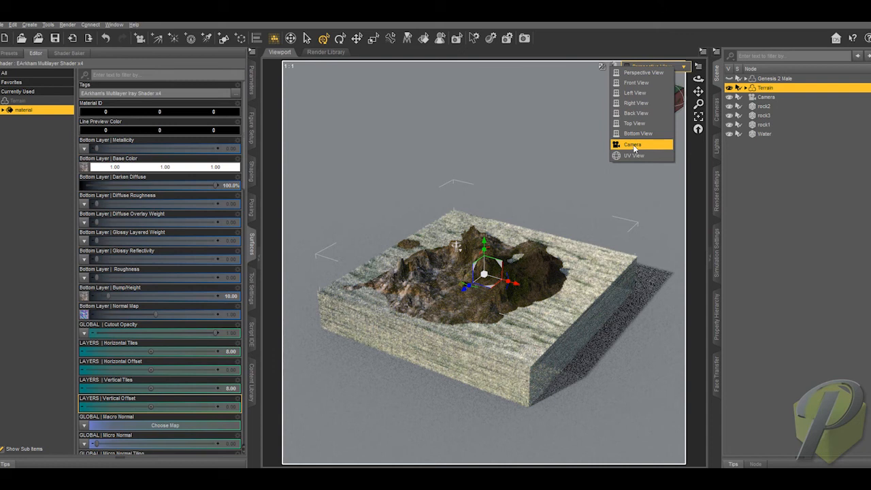
pyautogui.click(633, 146)
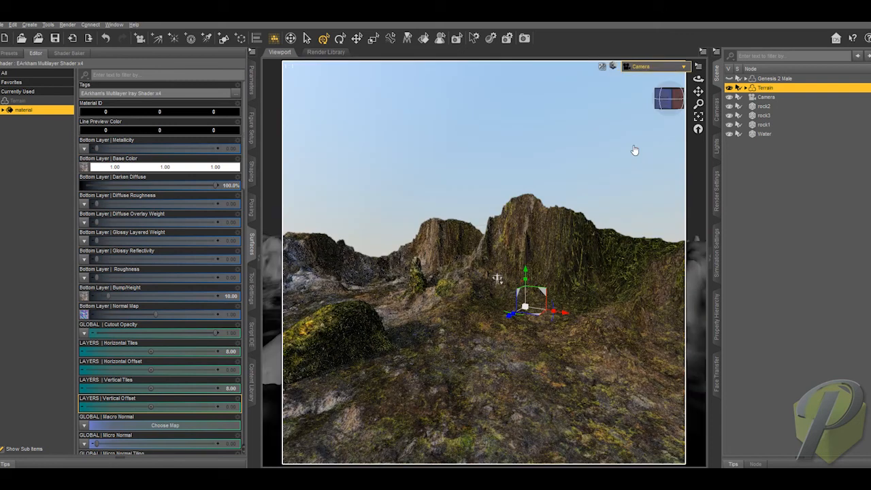
# Raise the Water object until it floods the valley floor around the rocks, and return the viewport display to Texture Shaded.
pyautogui.click(764, 135)
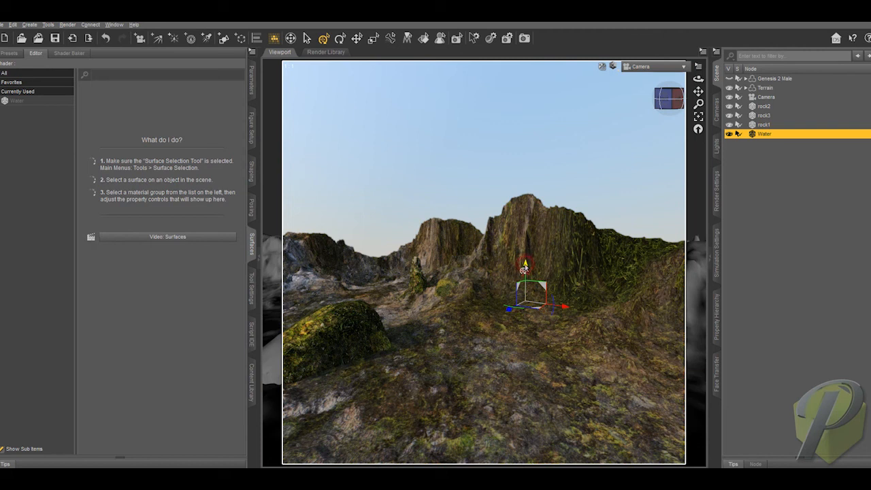
pyautogui.moveTo(524, 269)
pyautogui.mouseDown()
pyautogui.moveTo(524, 234)
pyautogui.moveTo(523, 252)
pyautogui.moveTo(525, 242)
pyautogui.mouseUp()
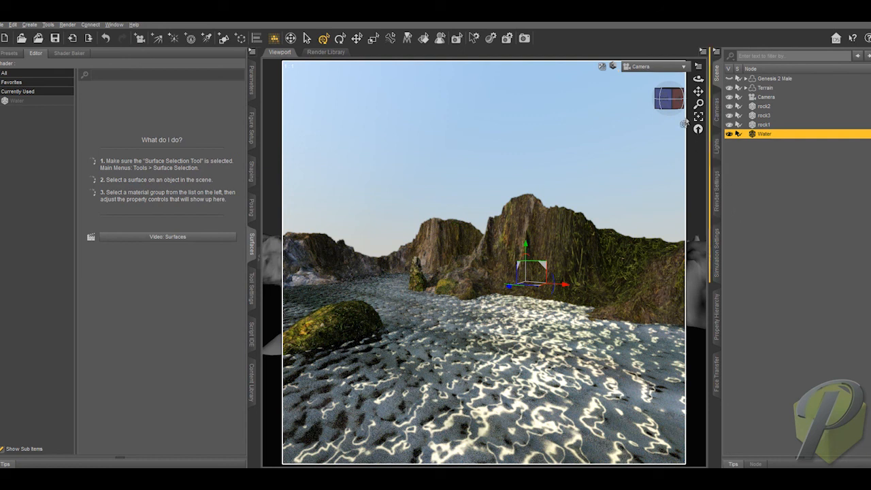
pyautogui.click(613, 67)
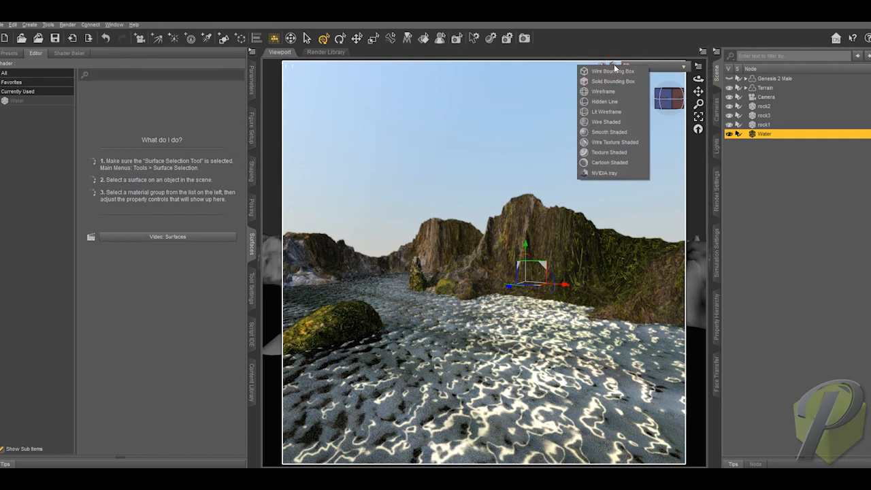
pyautogui.click(615, 153)
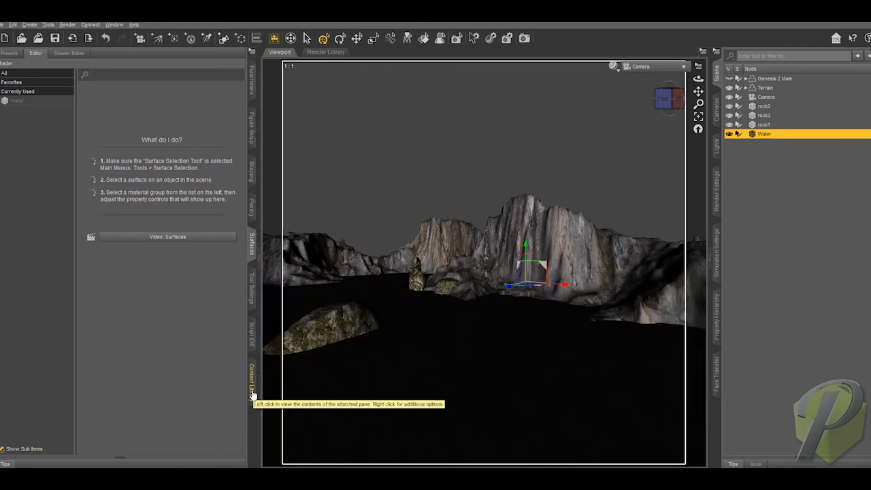
# Open the Terrain Creator's 2-Terrain Morphs folder in the content library and orbit the Camera to view the rocks and cliffs from another angle.
pyautogui.click(252, 393)
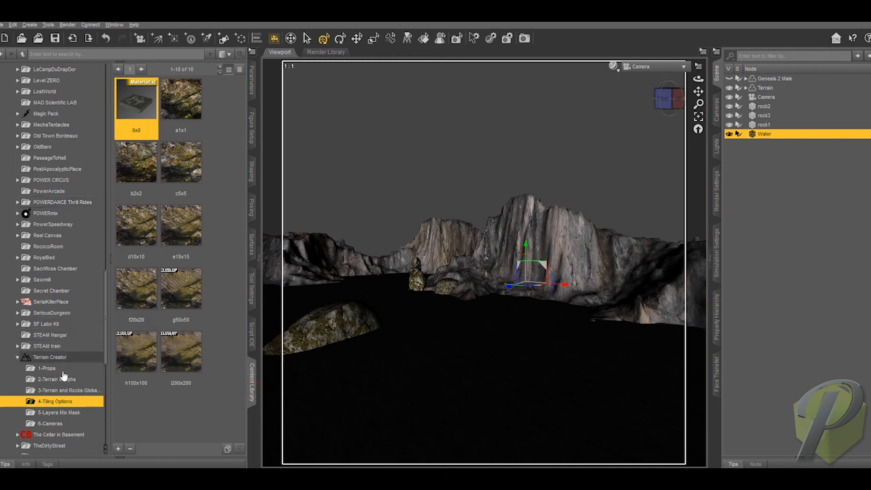
pyautogui.click(60, 379)
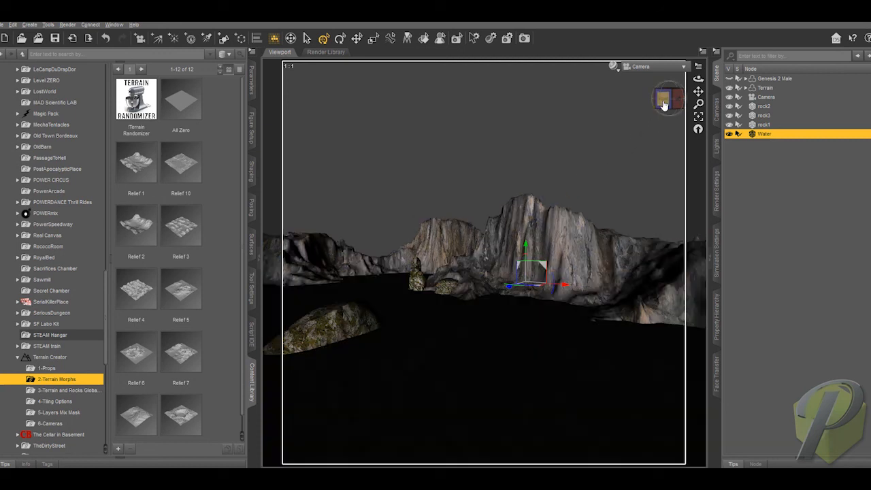
pyautogui.moveTo(669, 99); pyautogui.dragTo(671, 118)
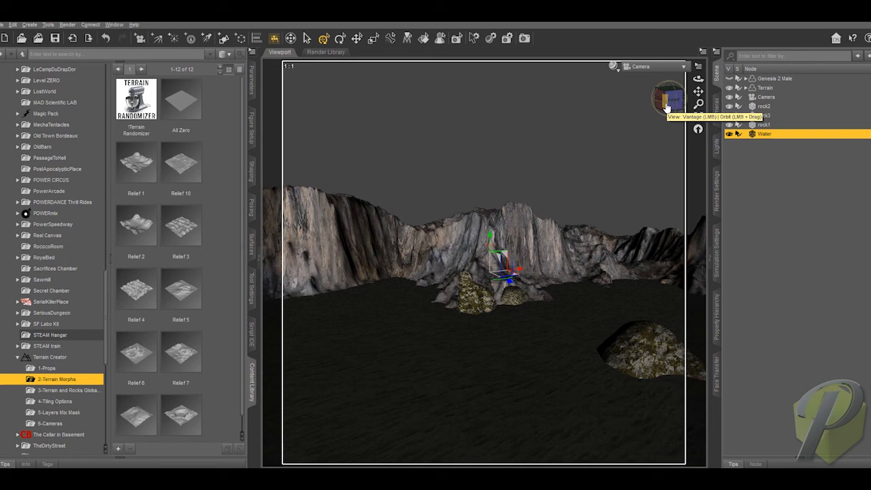
pyautogui.moveTo(667, 107)
pyautogui.mouseDown()
pyautogui.moveTo(636, 106)
pyautogui.moveTo(676, 102)
pyautogui.moveTo(671, 107)
pyautogui.mouseUp()
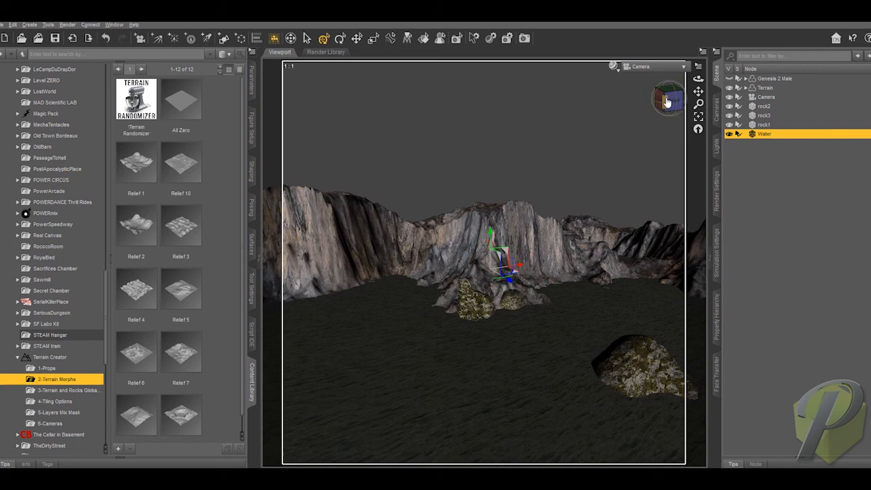